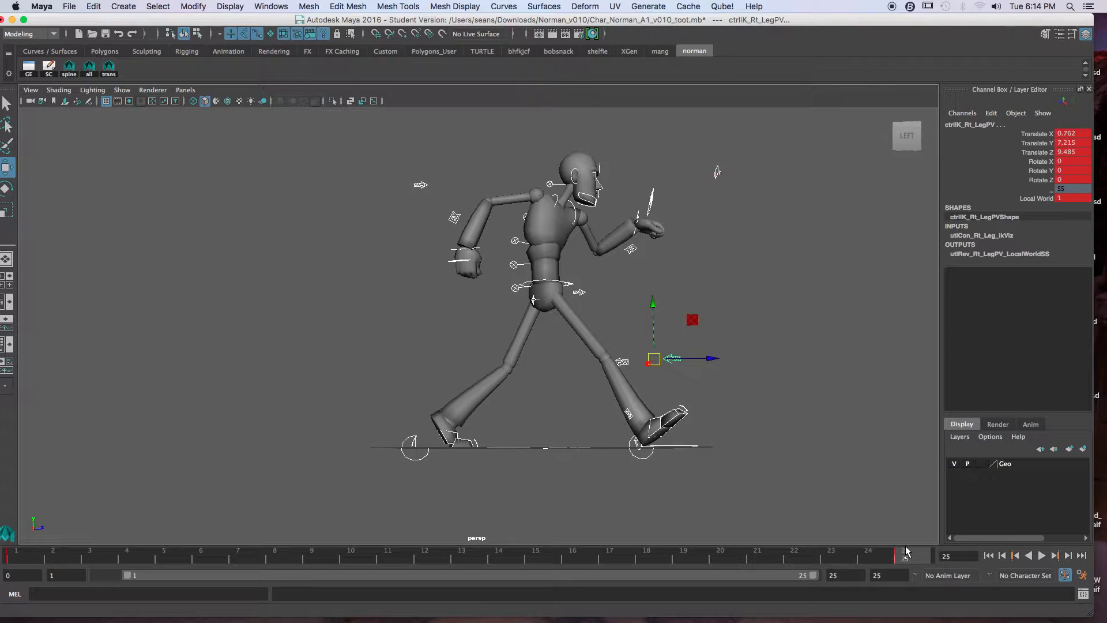
# Step: At frame 25, move the right foot IK control back to Translate Z about -9.3 and the left one forward to about 9.03
pyautogui.click(25, 560)
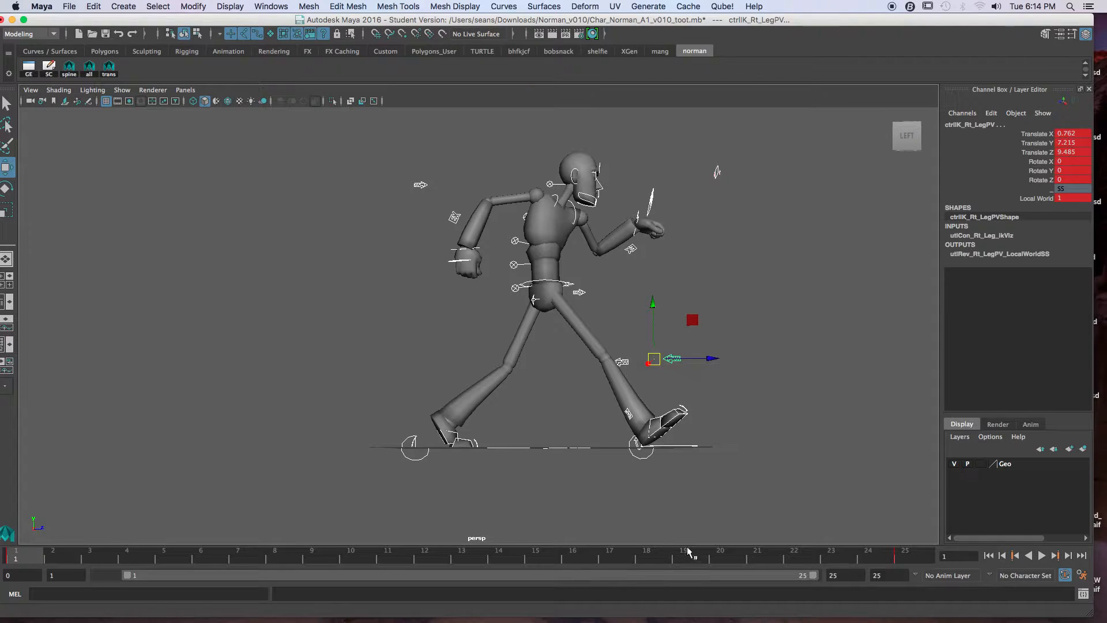
pyautogui.click(905, 555)
pyautogui.click(649, 457)
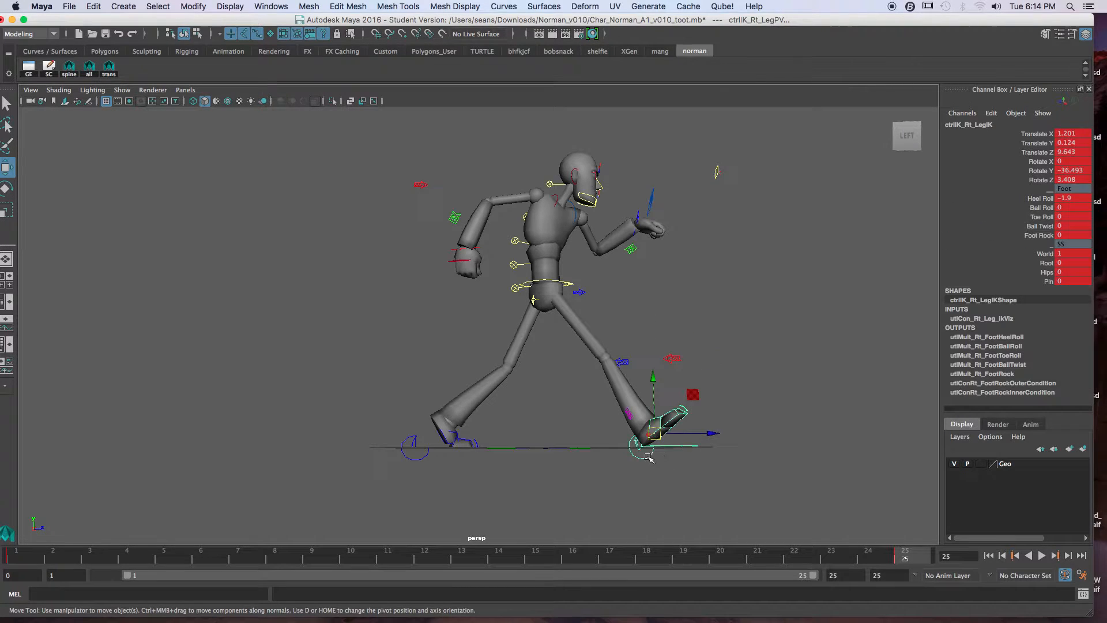
pyautogui.moveTo(714, 433); pyautogui.dragTo(481, 432)
pyautogui.click(430, 456)
pyautogui.moveTo(496, 436); pyautogui.dragTo(722, 436)
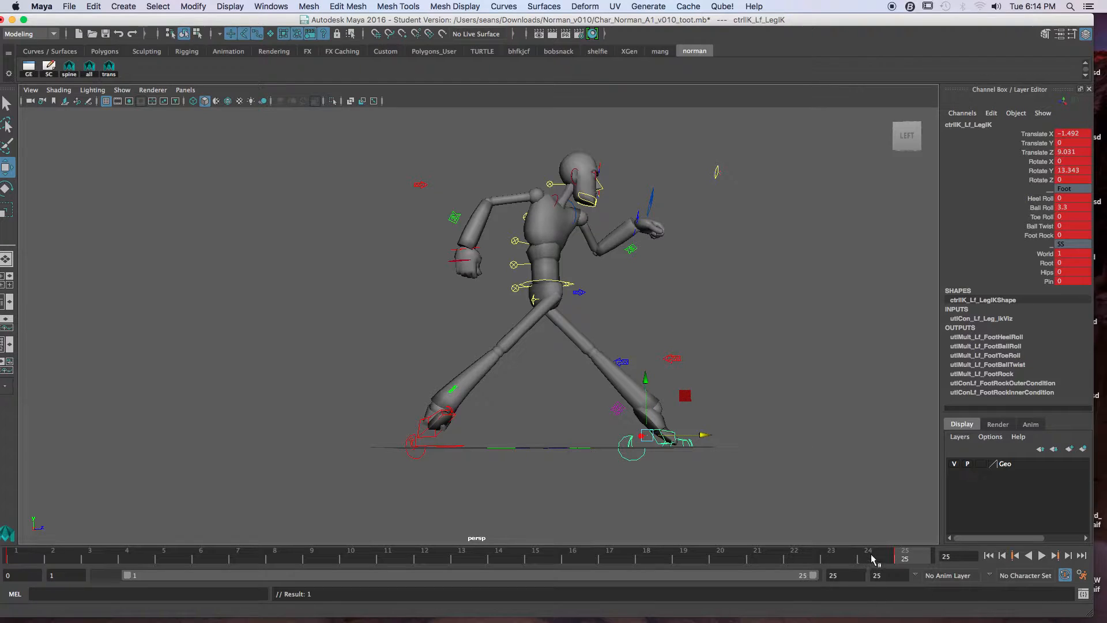
# Step: Compare the foot placement with the frame 1 pose and nudge the left foot control forward to Translate Z about 9.5 at frame 25
pyautogui.press('.')
pyautogui.press('.')
pyautogui.press('.')
pyautogui.press('.')
pyautogui.press('.')
pyautogui.press('.')
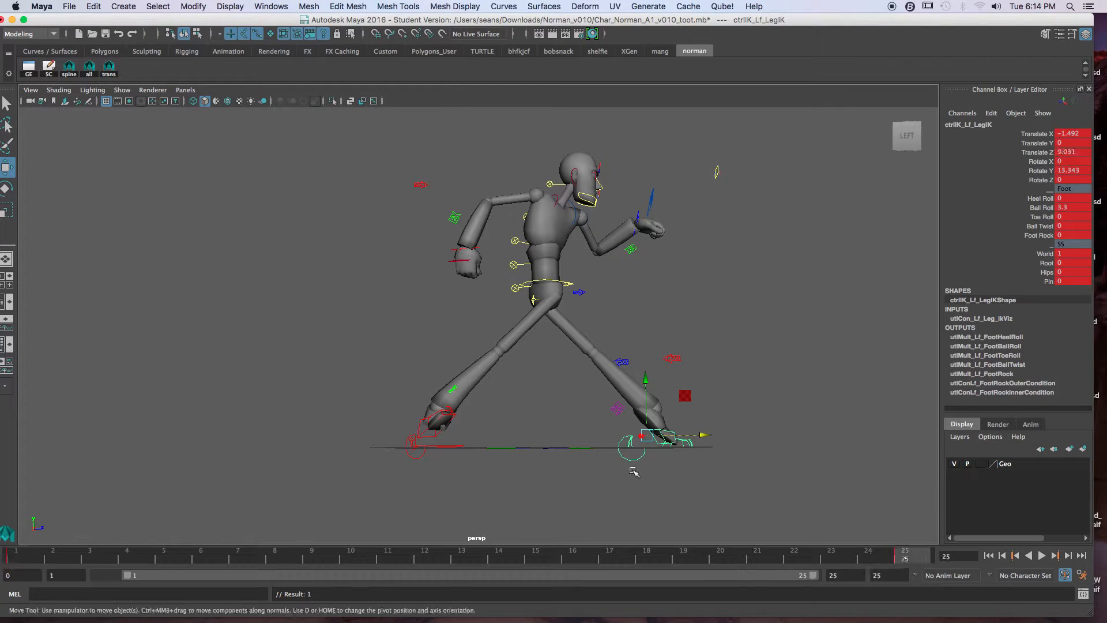
pyautogui.press('.')
pyautogui.press('.')
pyautogui.moveTo(707, 440); pyautogui.dragTo(715, 441)
pyautogui.press('.')
pyautogui.press('.')
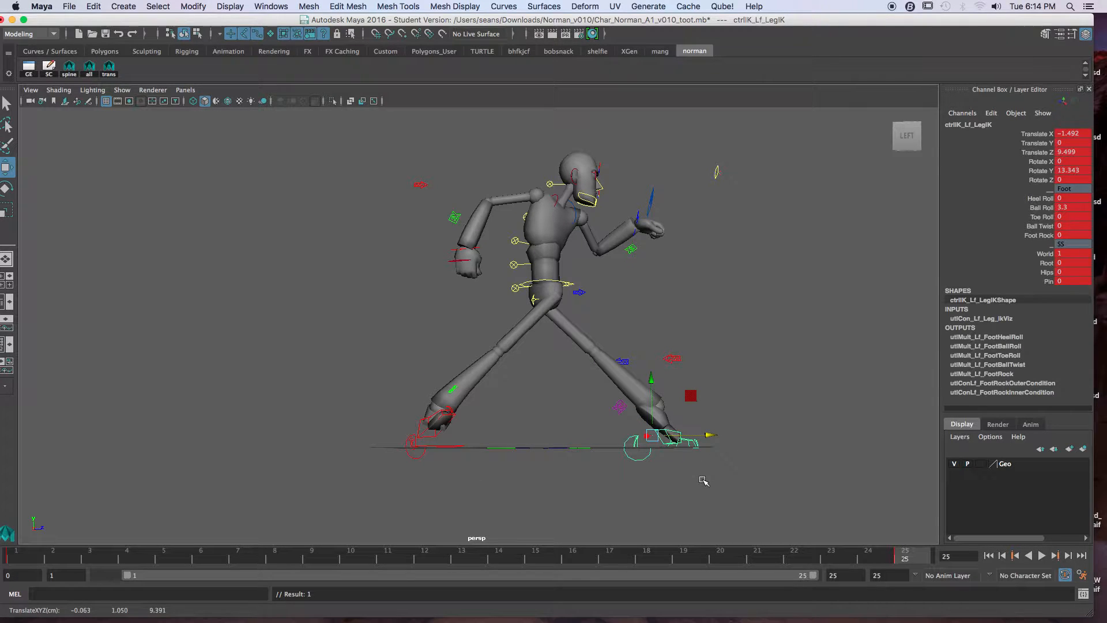
# Step: Rotate the hip control at frame 25 to Rotate X about 30.6, checking it against the hip pose at frame 1
pyautogui.keyDown('alt'); pyautogui.moveTo(674, 474); pyautogui.dragTo(658, 473); pyautogui.keyUp('alt')
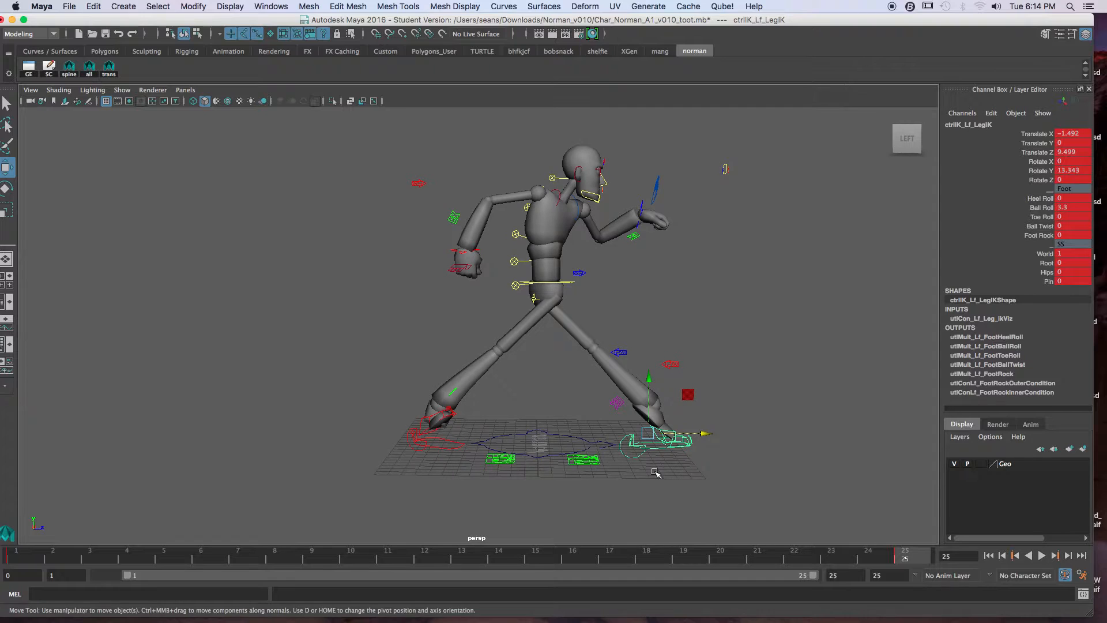
pyautogui.click(535, 301)
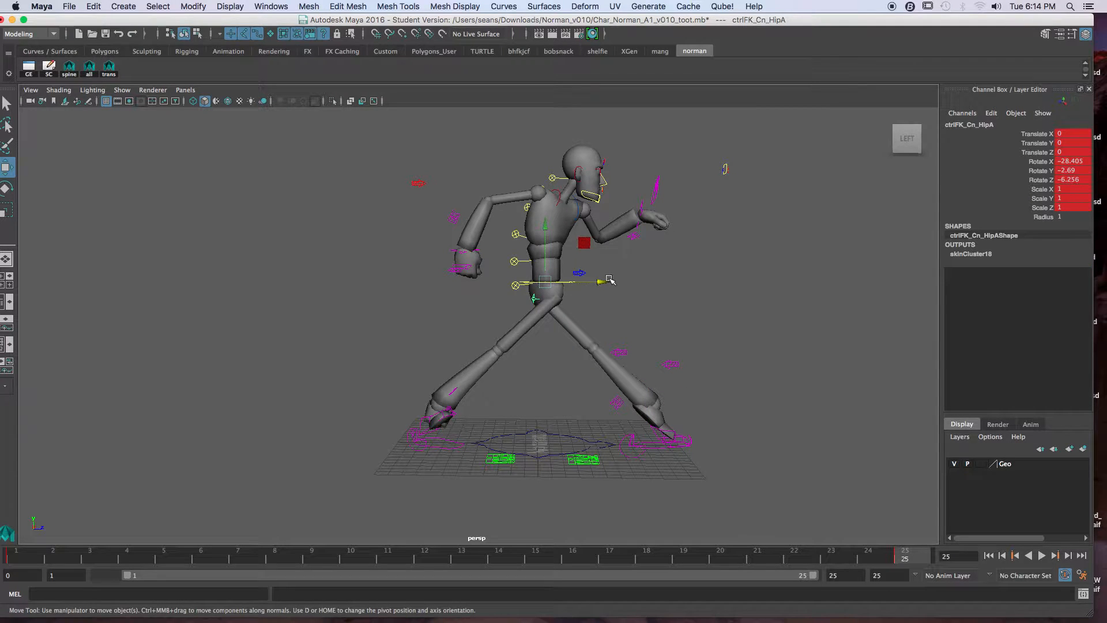
pyautogui.press('e')
pyautogui.moveTo(592, 287)
pyautogui.mouseDown()
pyautogui.moveTo(590, 309)
pyautogui.moveTo(587, 290)
pyautogui.mouseUp()
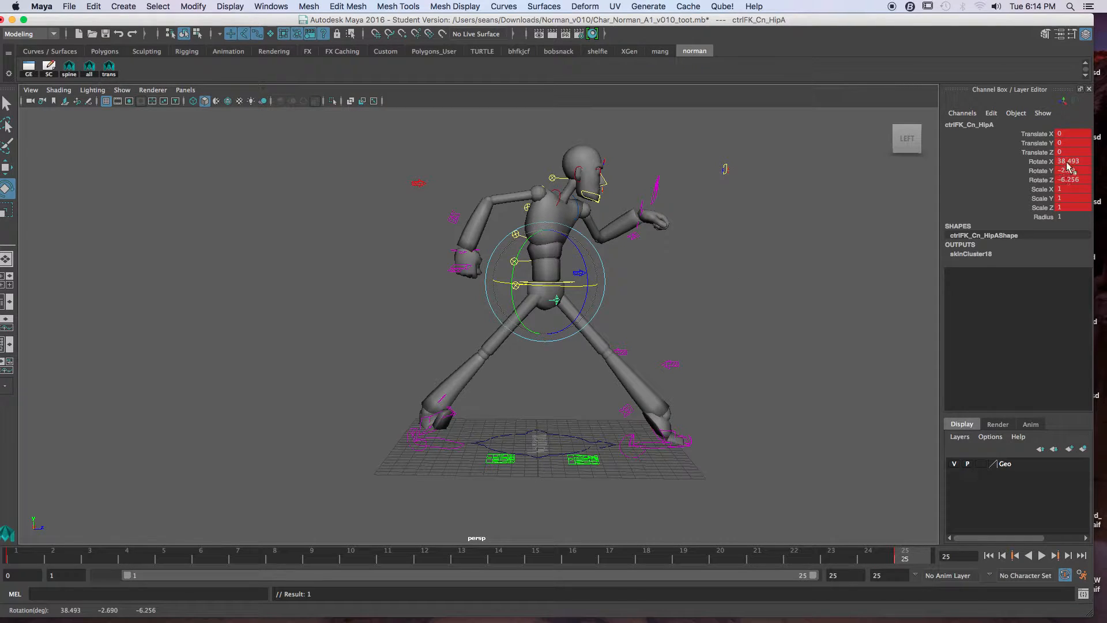
pyautogui.click(29, 558)
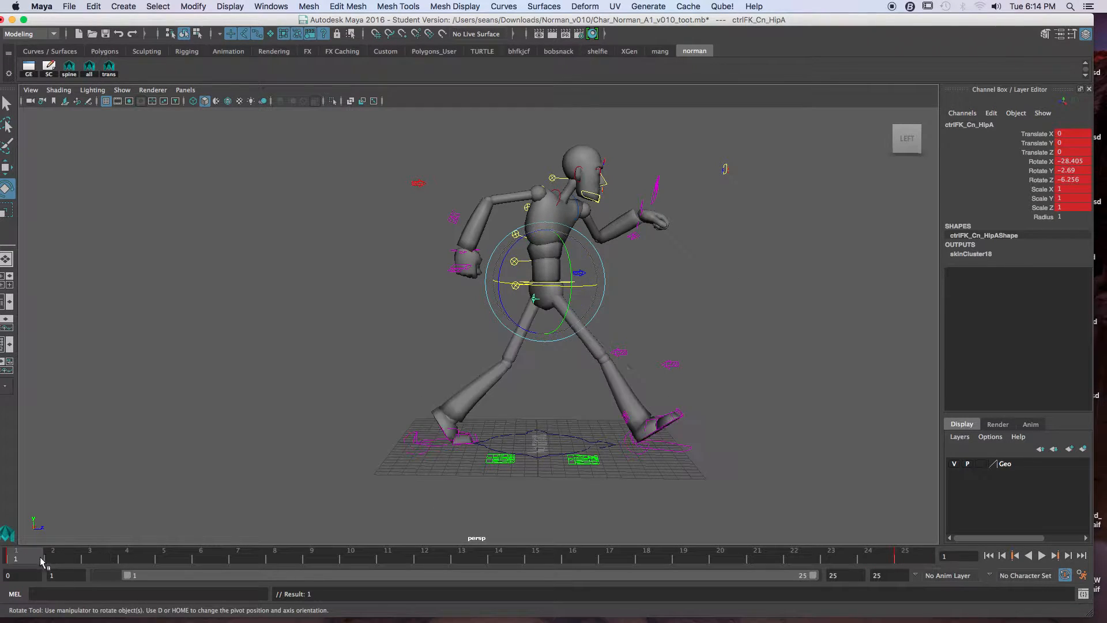
pyautogui.click(914, 558)
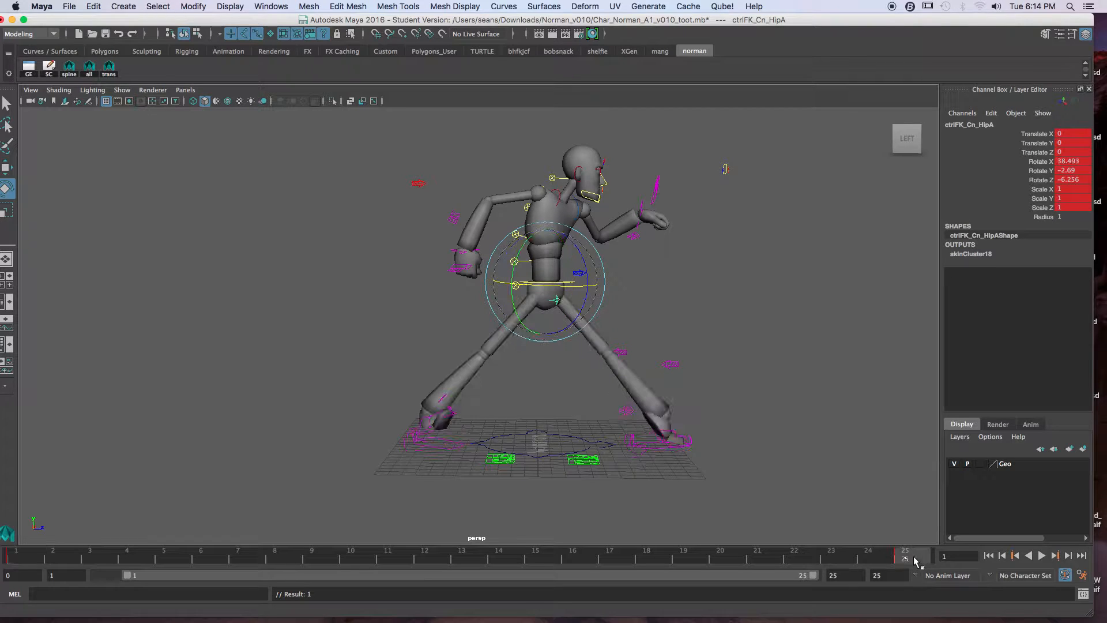
pyautogui.click(26, 557)
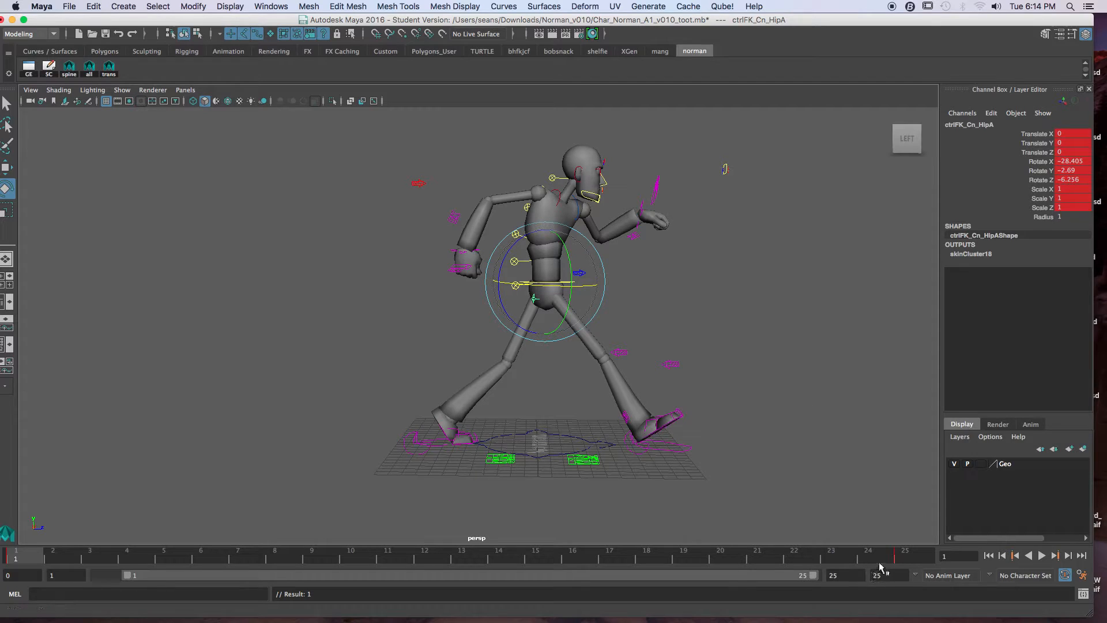
pyautogui.click(904, 558)
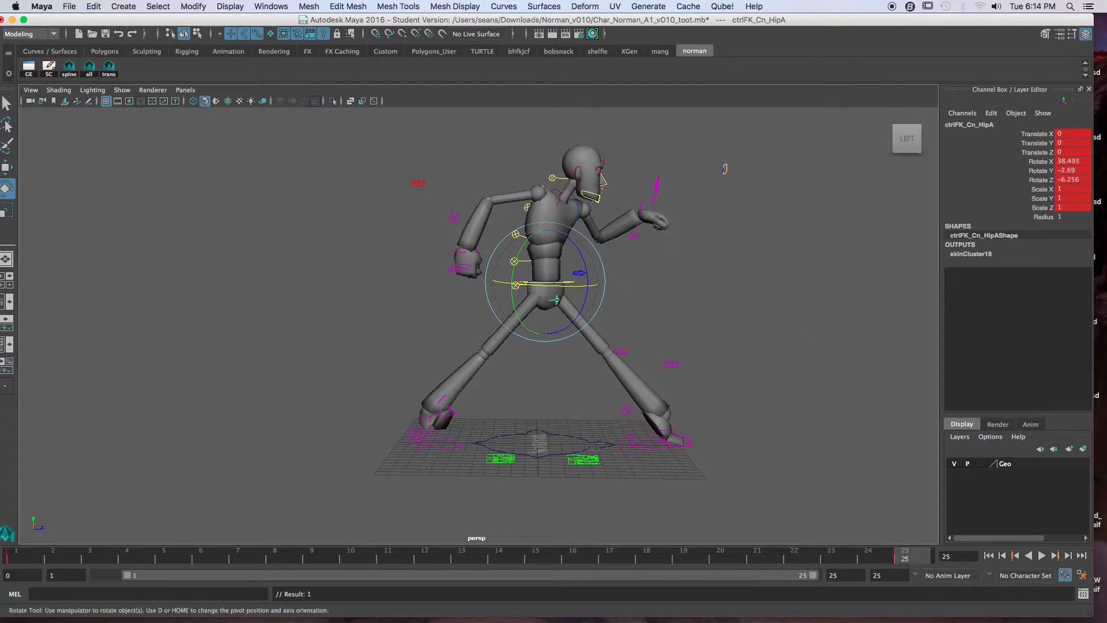
pyautogui.moveTo(569, 293); pyautogui.dragTo(570, 293)
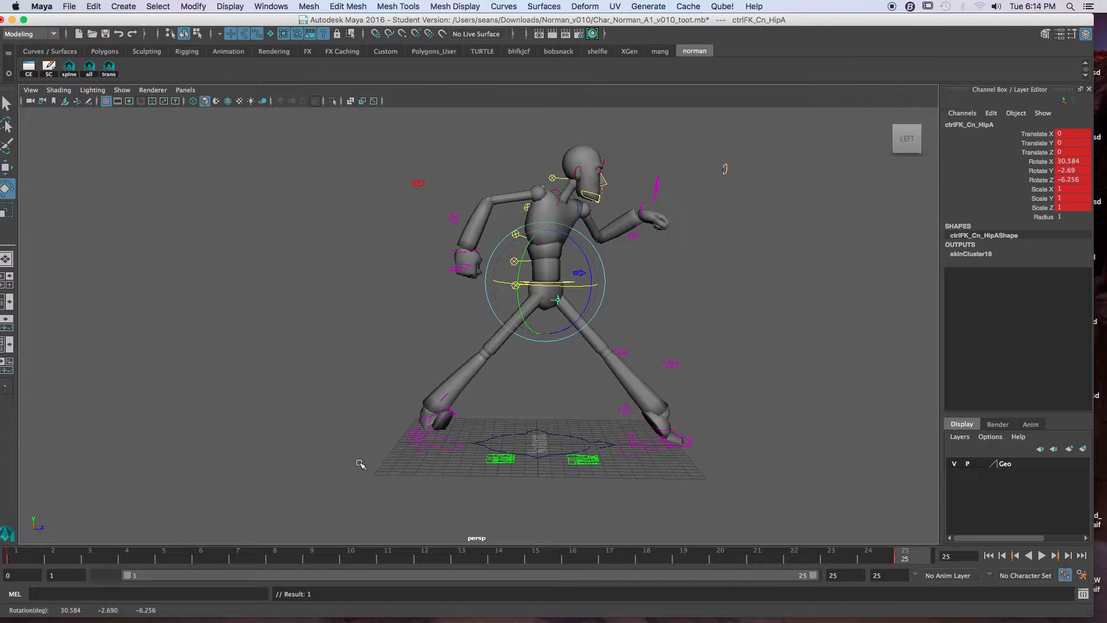
# Step: Reset the right foot's Heel, Ball and Toe Roll to 0, and the left foot's Heel Roll through Ball Twist to 0
pyautogui.click(413, 448)
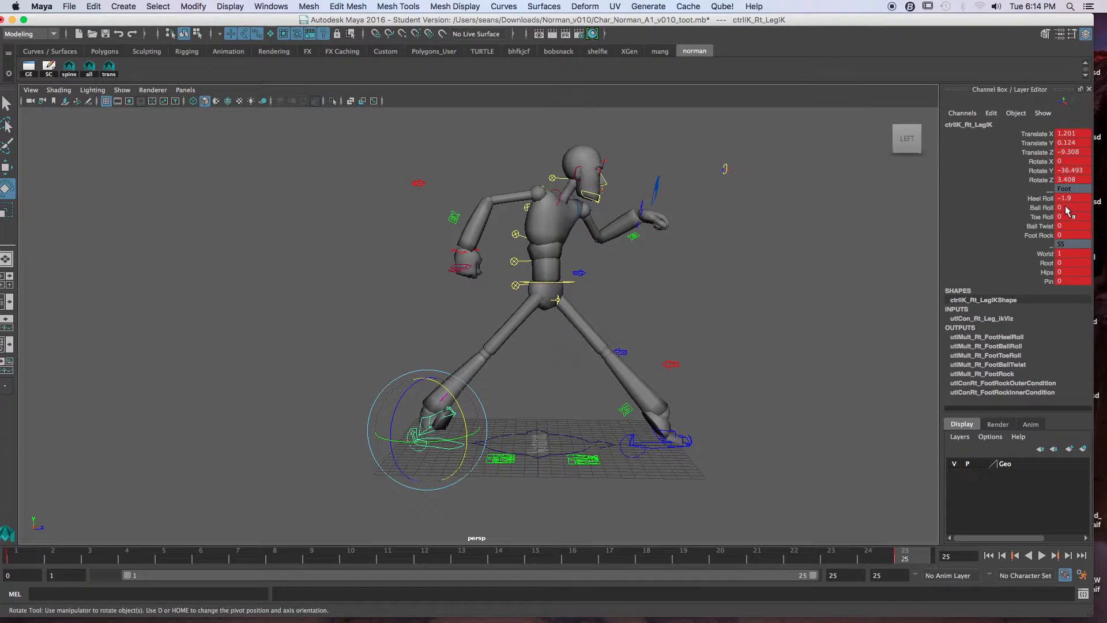
pyautogui.moveTo(1064, 198); pyautogui.dragTo(1061, 217)
pyautogui.press('Return')
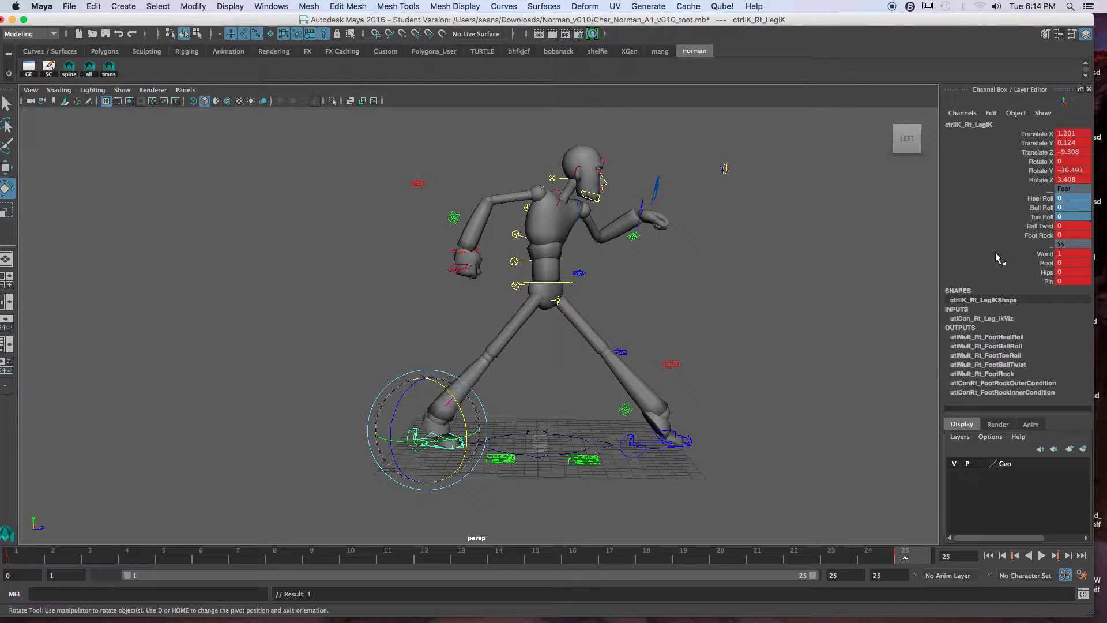
pyautogui.click(635, 457)
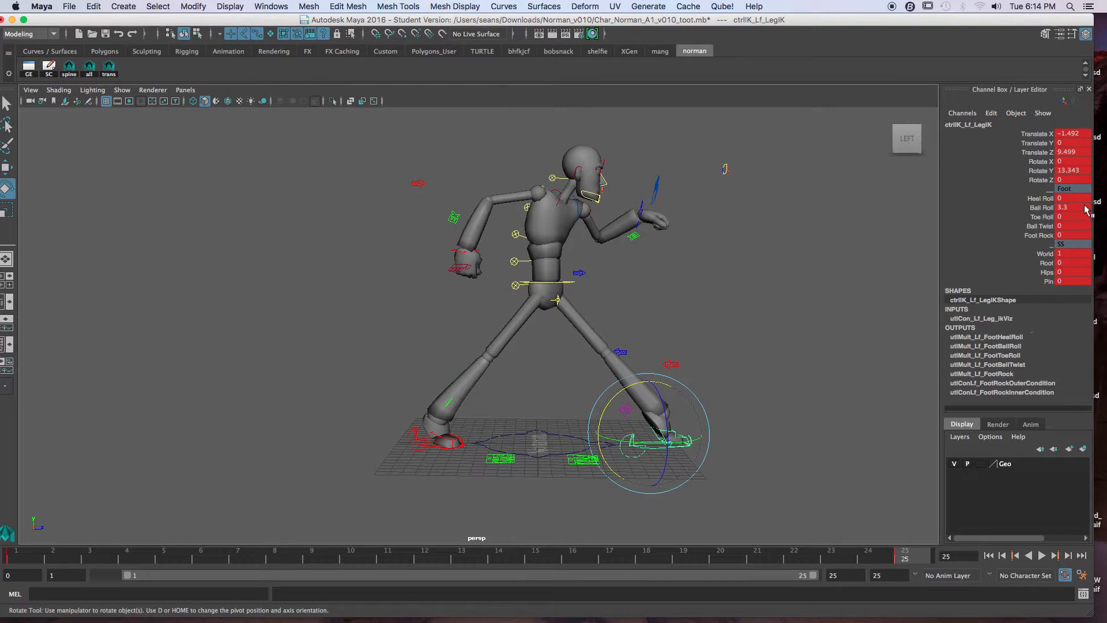
pyautogui.click(1061, 225)
pyautogui.press('Return')
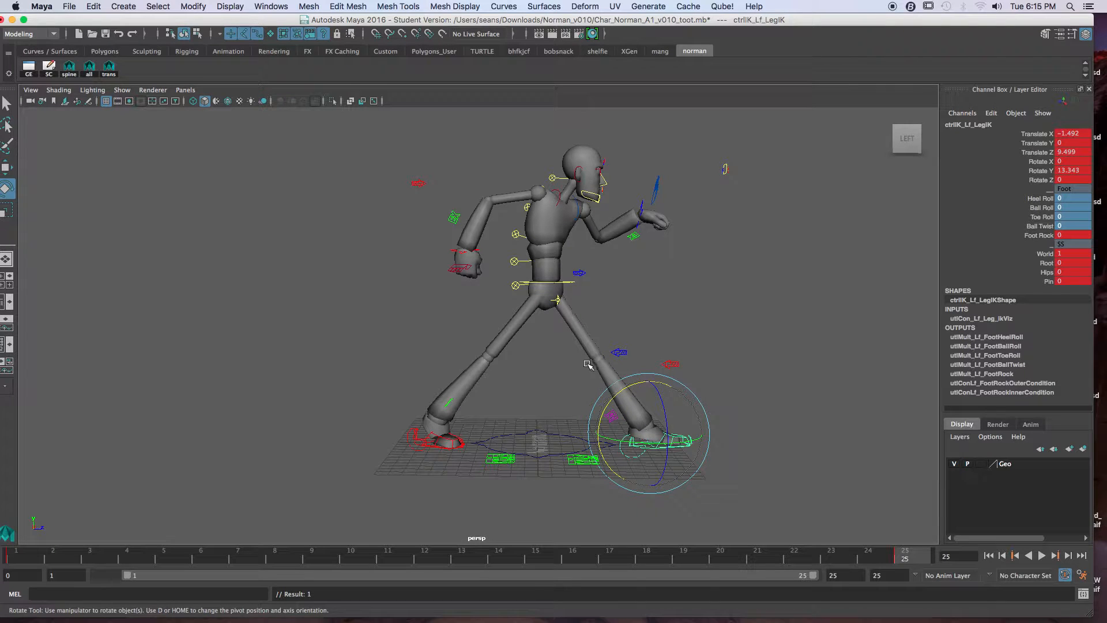
# Step: Flip repeatedly between the frame 1 and frame 25 keys to compare the leg and foot poses
pyautogui.scroll(3, 675, 402)
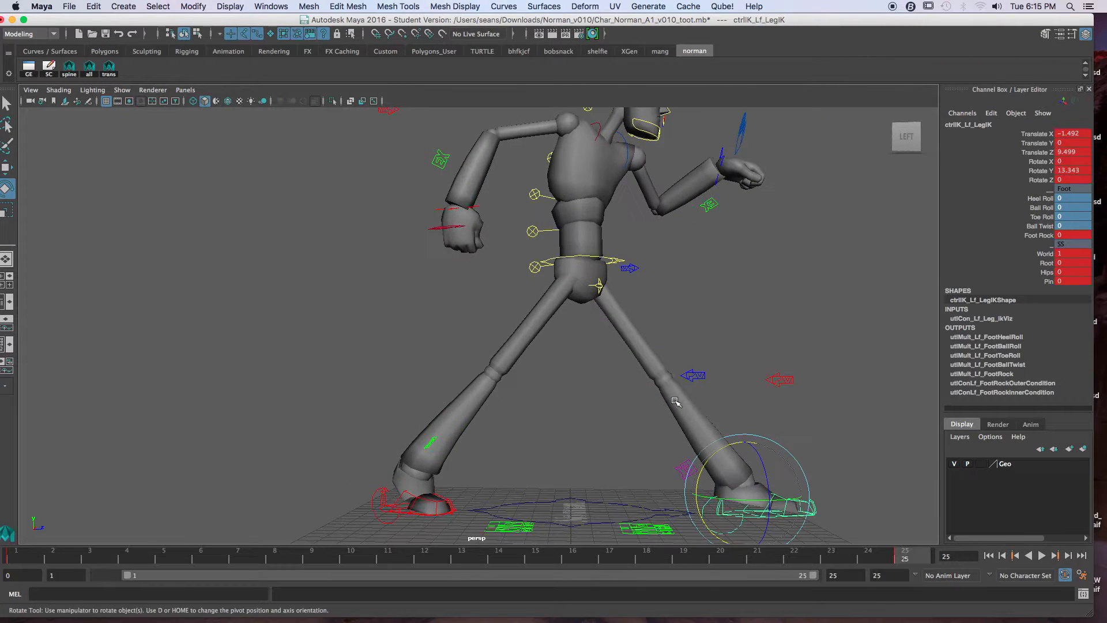
pyautogui.keyDown('alt'); pyautogui.moveTo(675, 402); pyautogui.dragTo(641, 378, button='middle'); pyautogui.keyUp('alt')
pyautogui.keyDown('alt'); pyautogui.moveTo(607, 363); pyautogui.dragTo(650, 357); pyautogui.keyUp('alt')
pyautogui.keyDown('alt'); pyautogui.moveTo(649, 357); pyautogui.dragTo(602, 349, button='right'); pyautogui.keyUp('alt')
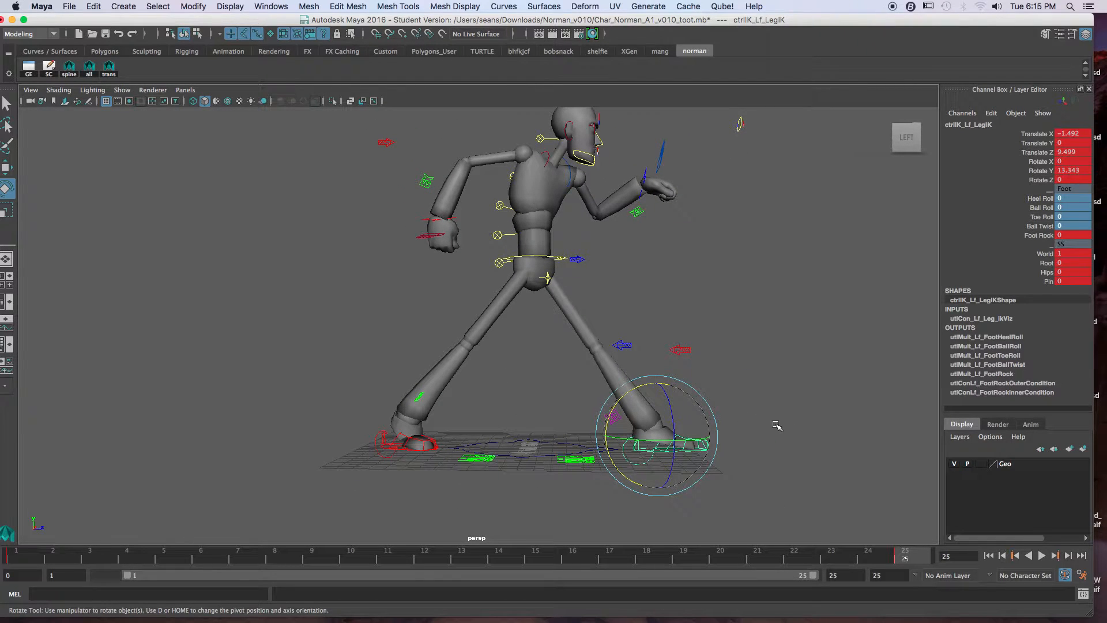
pyautogui.hotkey('alt', 'shift', 'v')
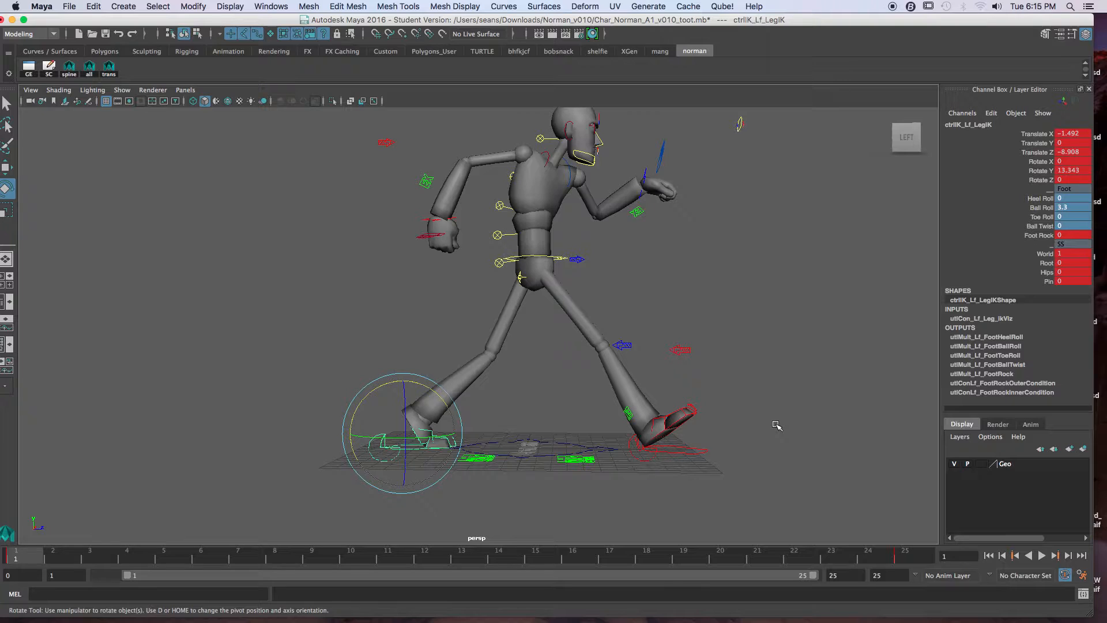
pyautogui.press('.')
pyautogui.press(',')
pyautogui.press('.')
pyautogui.press(',')
pyautogui.press('.')
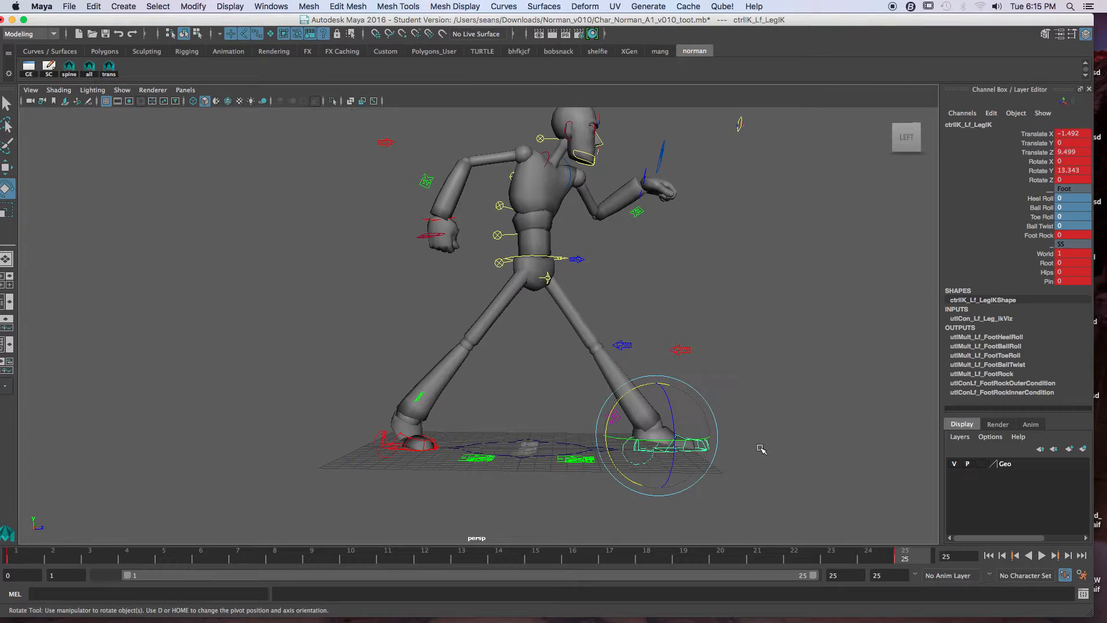
pyautogui.press(',')
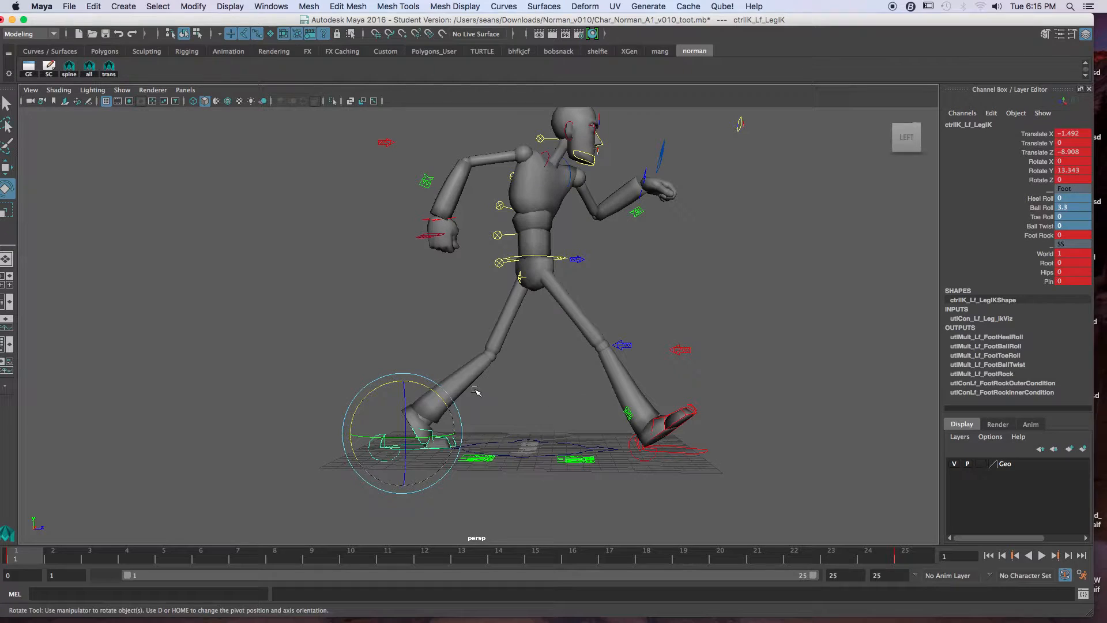
pyautogui.press('.')
pyautogui.press(',')
pyautogui.press('.')
pyautogui.press(',')
pyautogui.press('.')
# Step: Set the left foot control's Heel Roll to about -2.5 at frame 25 and check it against the frame 1 pose
pyautogui.click(777, 420)
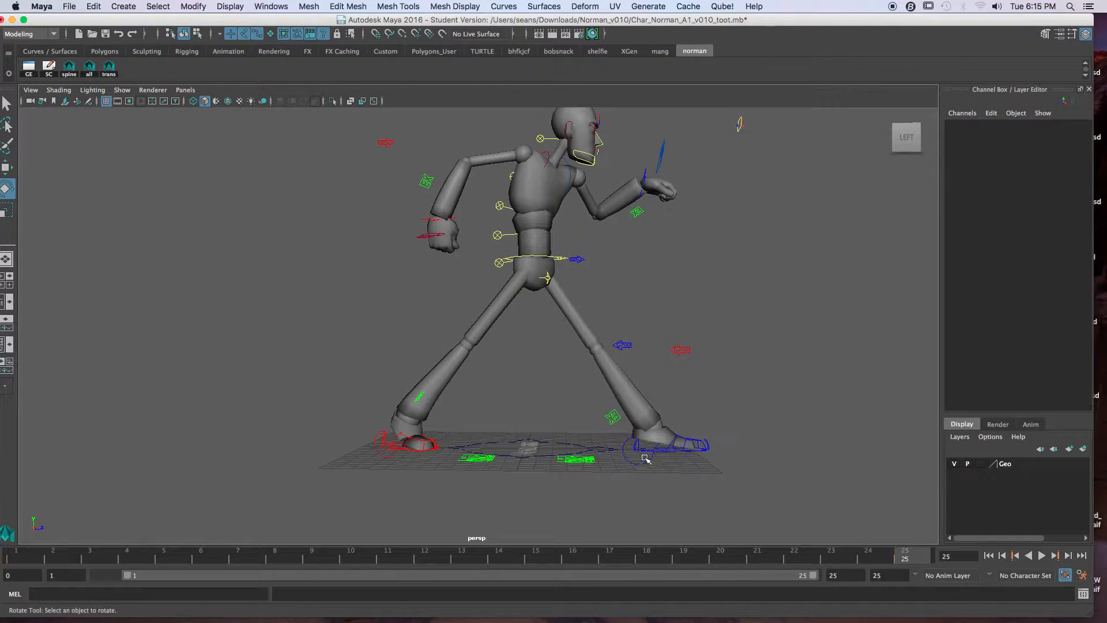
pyautogui.click(638, 463)
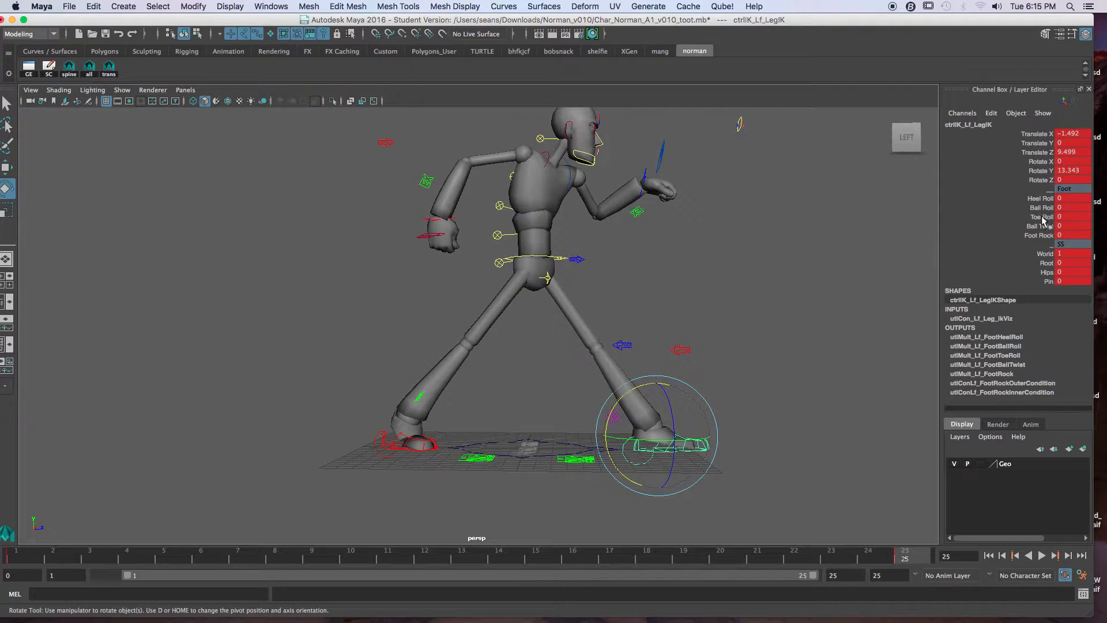
pyautogui.click(1044, 218)
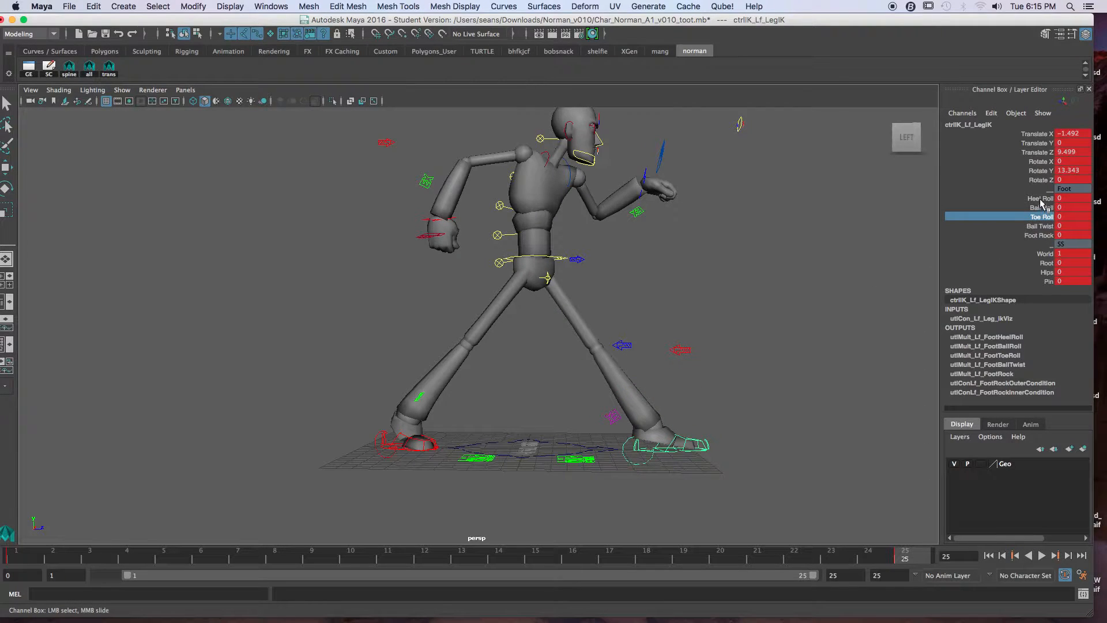
pyautogui.click(1040, 199)
pyautogui.moveTo(836, 297); pyautogui.dragTo(815, 297, button='middle')
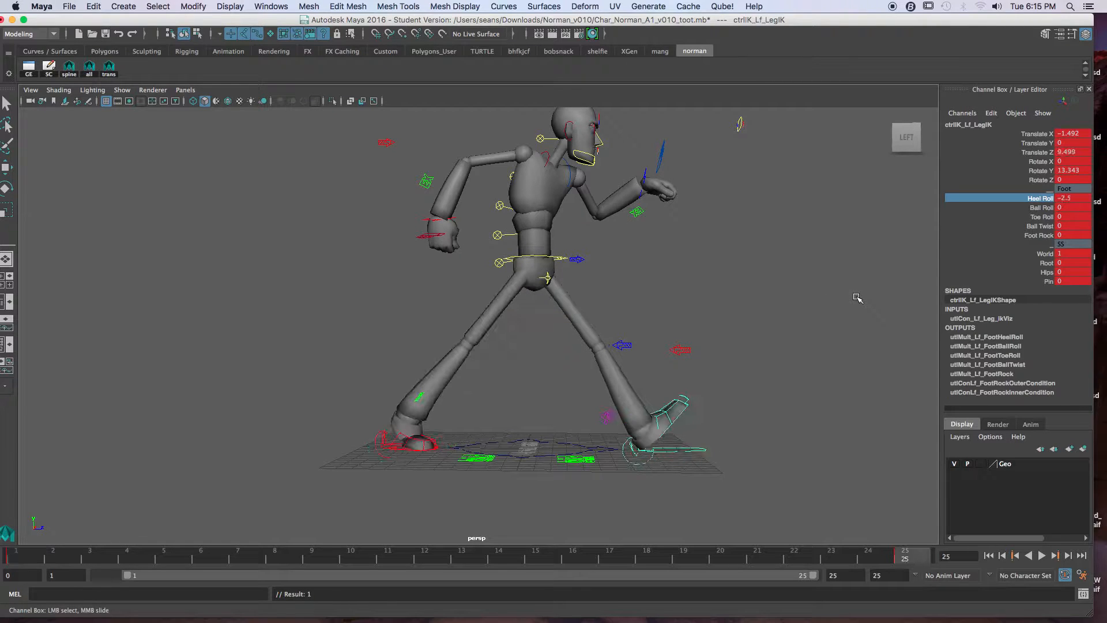
pyautogui.press(',')
pyautogui.press('.')
# Step: Select all the spine controls, compare their pose at frames 1 and 25, and activate the Rotate tool at frame 25
pyautogui.keyDown('alt'); pyautogui.moveTo(641, 265); pyautogui.dragTo(655, 309, button='middle'); pyautogui.keyUp('alt')
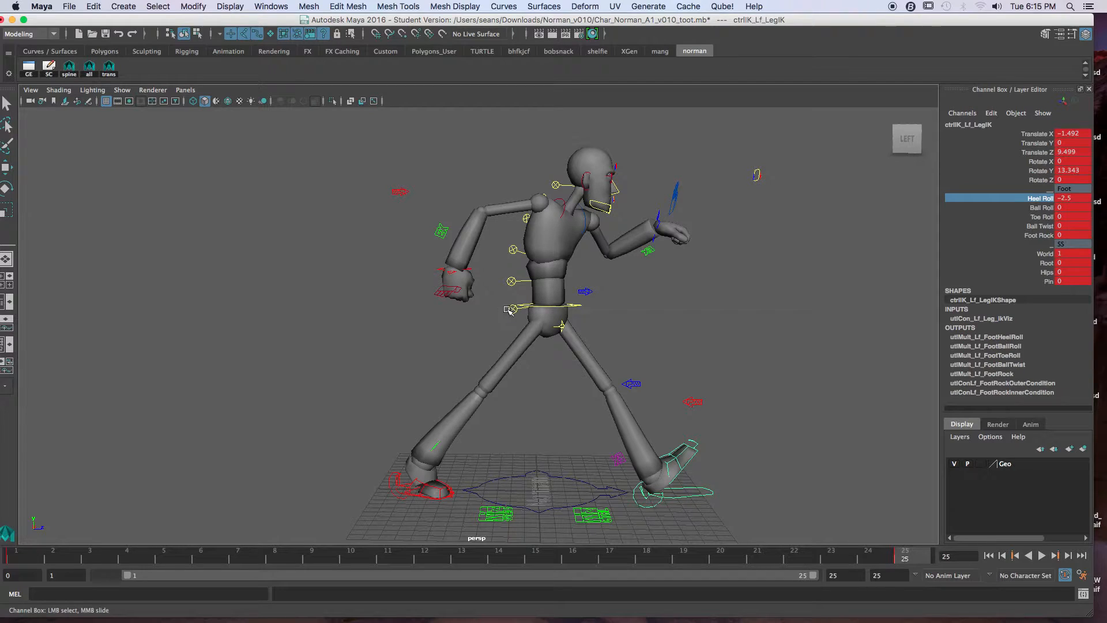
pyautogui.click(513, 285)
pyautogui.press('e')
pyautogui.press('q')
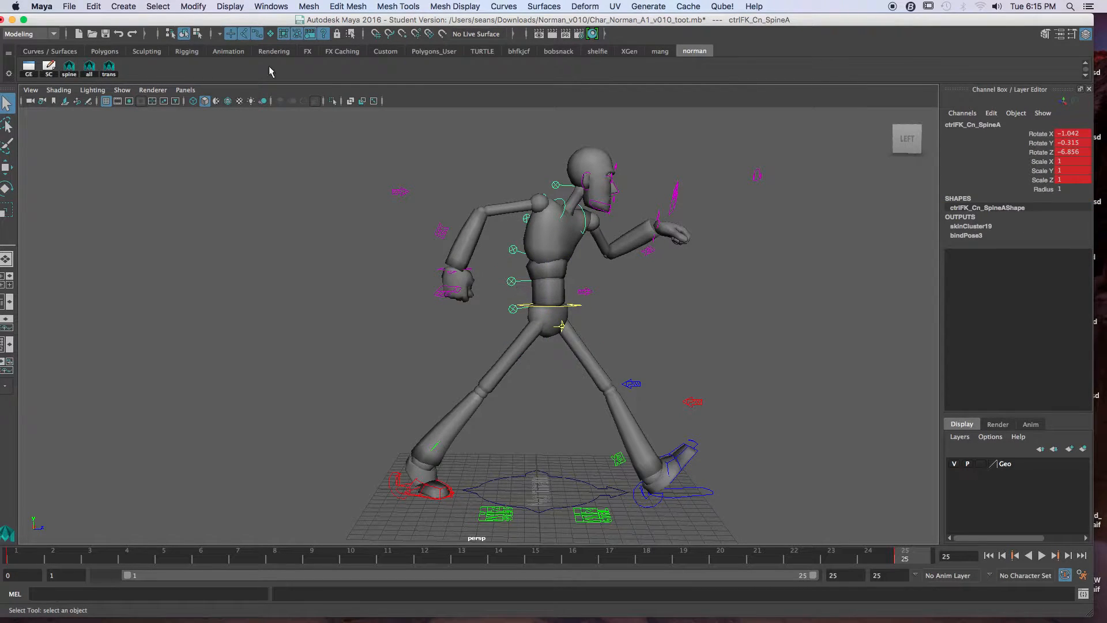
pyautogui.click(69, 68)
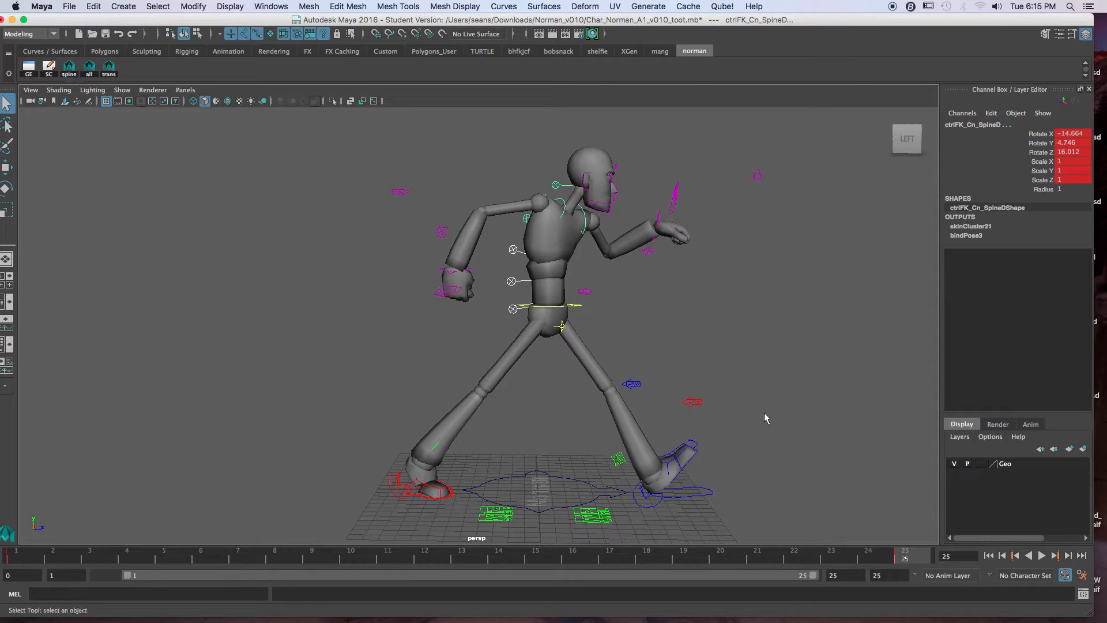
pyautogui.click(33, 558)
pyautogui.click(913, 561)
pyautogui.press('e')
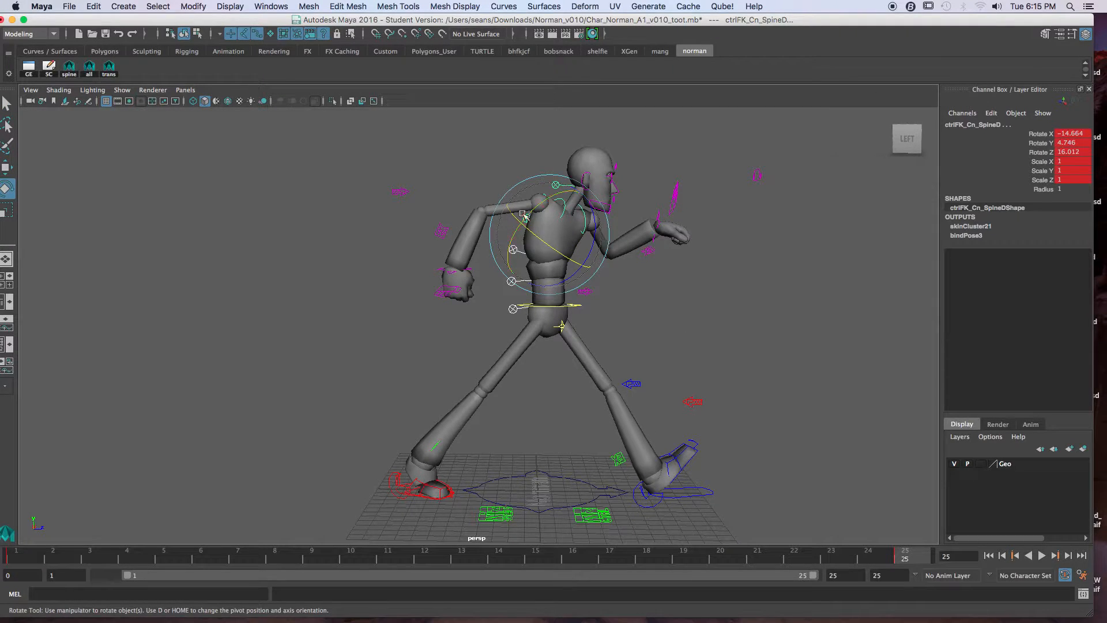
# Step: Open the spine controls' curves in the Graph Editor, and try deleting their static channels before undoing that deletion
pyautogui.click(28, 68)
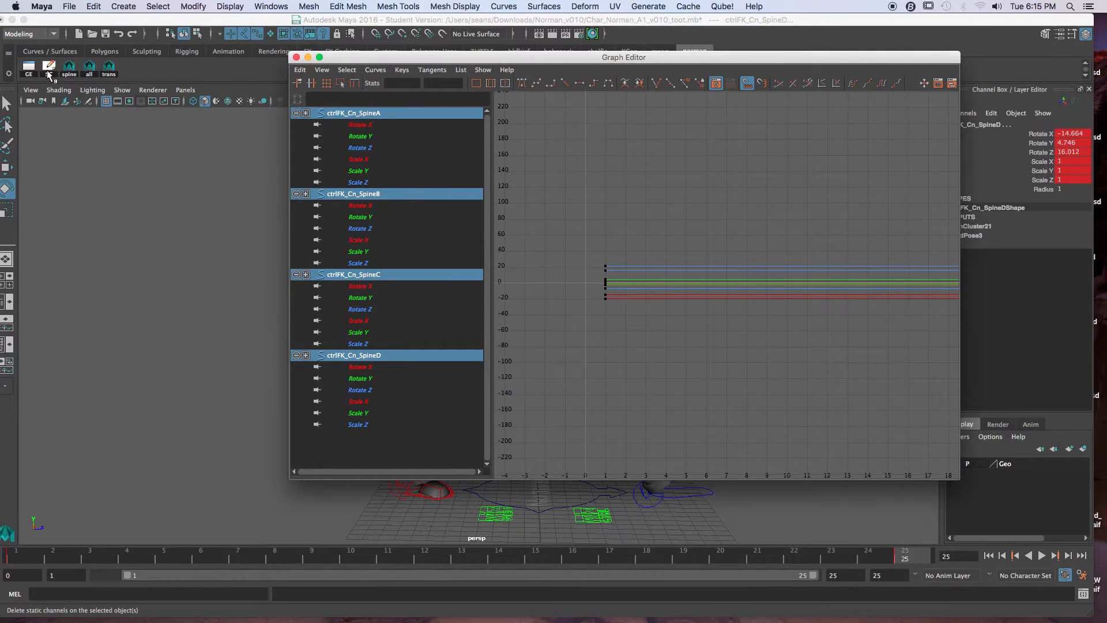
pyautogui.click(48, 71)
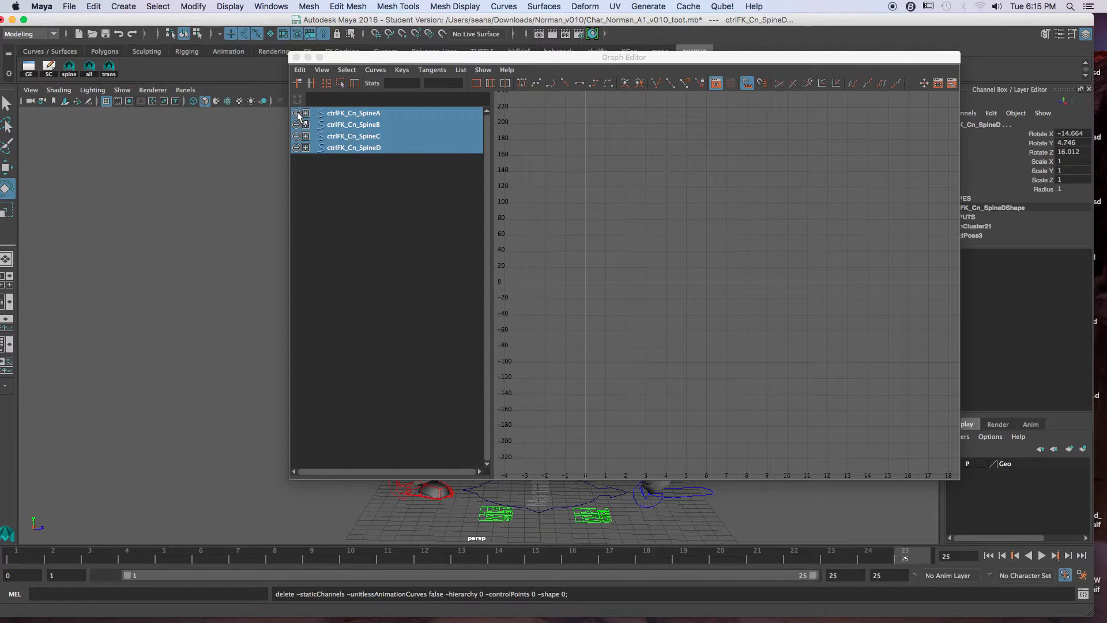
pyautogui.hotkey('ctrl', 'z')
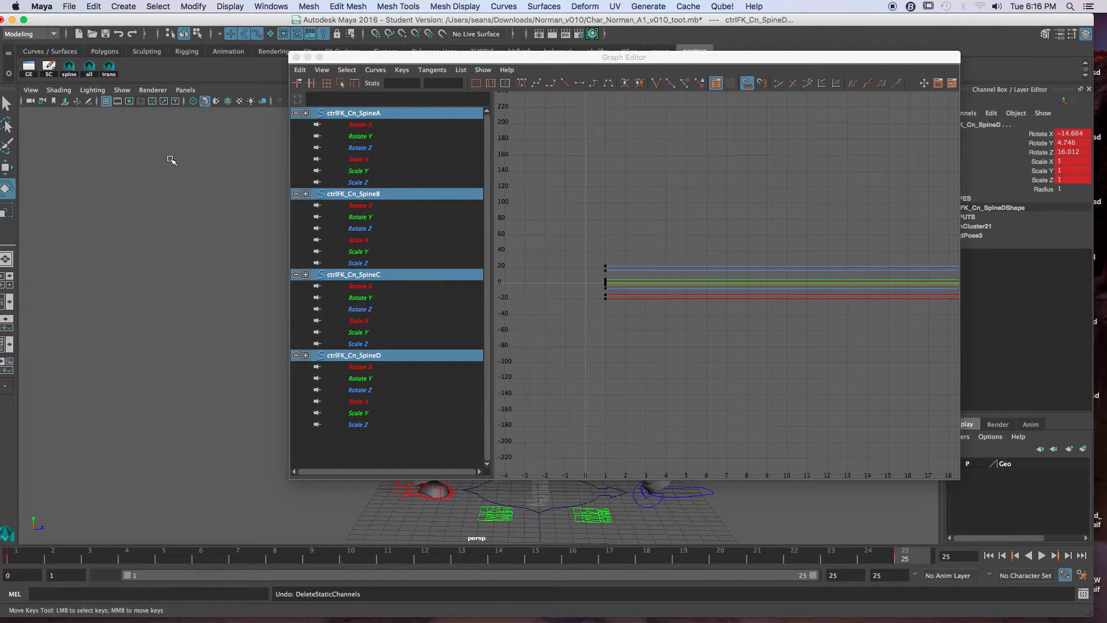
# Step: Isolate the Rotate X curves of SpineA, SpineB, SpineC and SpineD in the Graph Editor and frame them
pyautogui.click(363, 127)
pyautogui.keyDown('ctrl'); pyautogui.click(363, 206); pyautogui.keyUp('ctrl')
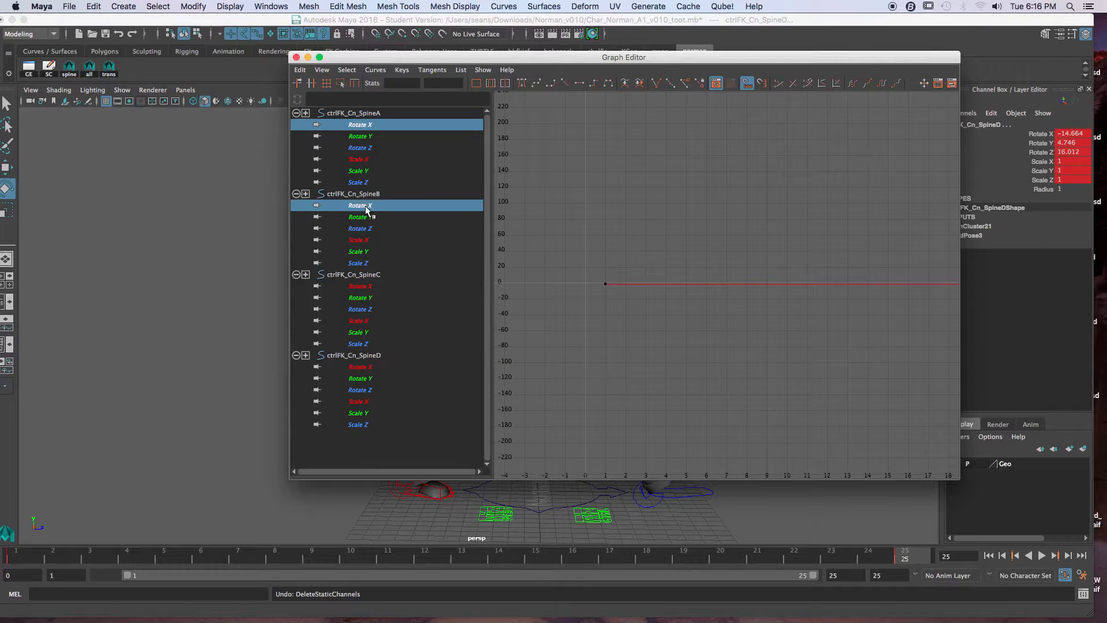
pyautogui.keyDown('ctrl'); pyautogui.click(362, 286); pyautogui.keyUp('ctrl')
pyautogui.keyDown('ctrl'); pyautogui.click(363, 367); pyautogui.keyUp('ctrl')
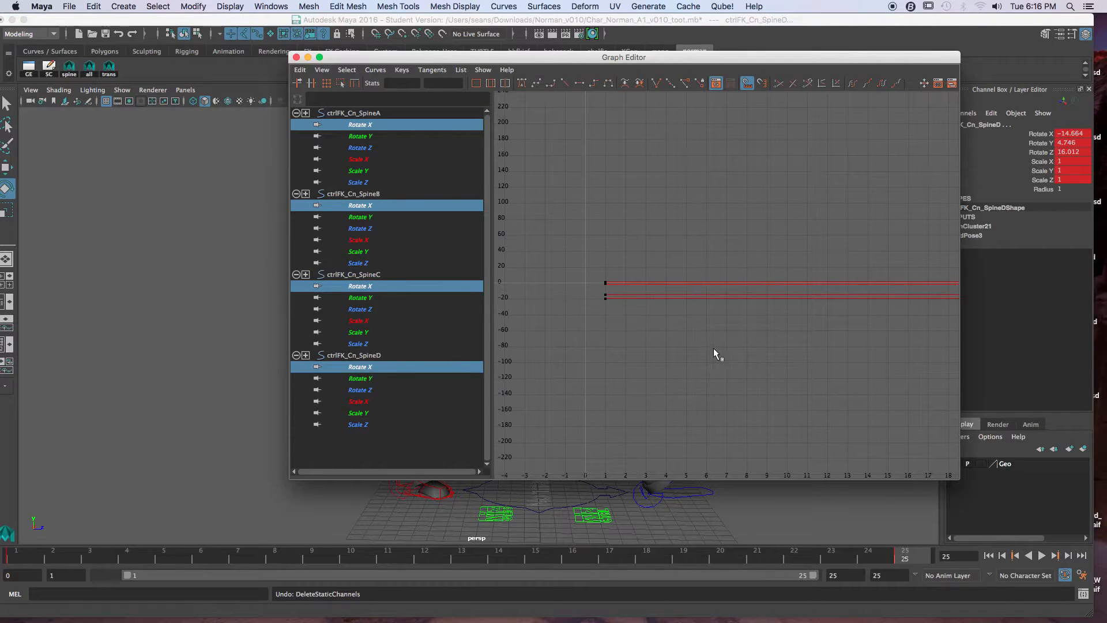
pyautogui.press('f')
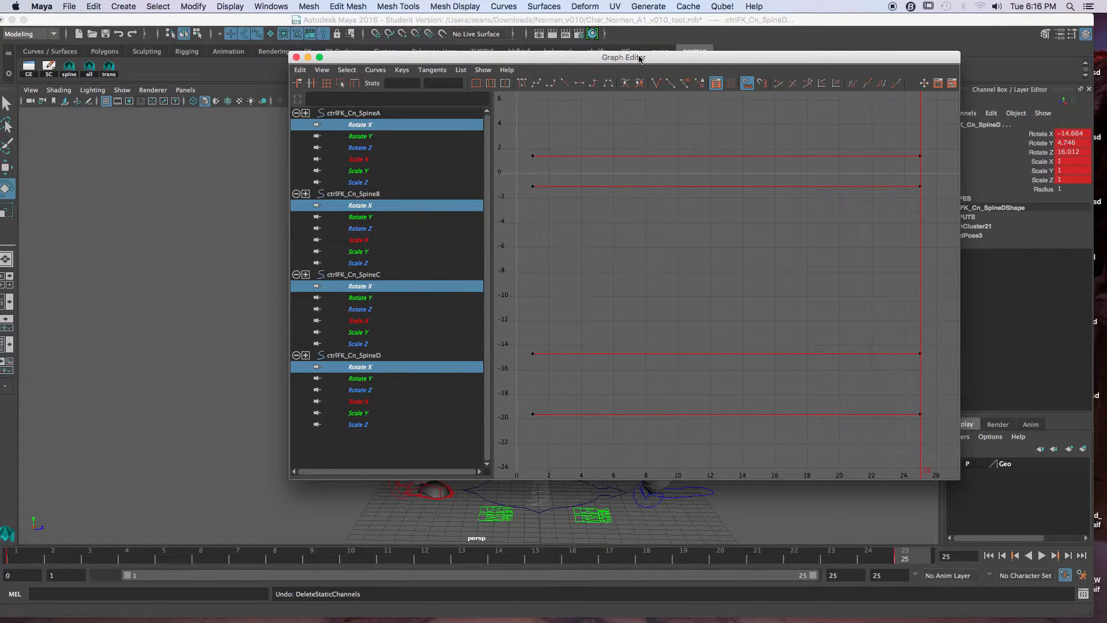
# Step: Move the Graph Editor clear of the character, shrink it, and narrow its channel list
pyautogui.moveTo(639, 58); pyautogui.dragTo(401, 21)
pyautogui.moveTo(681, 430); pyautogui.dragTo(451, 308)
pyautogui.moveTo(253, 263); pyautogui.dragTo(170, 245)
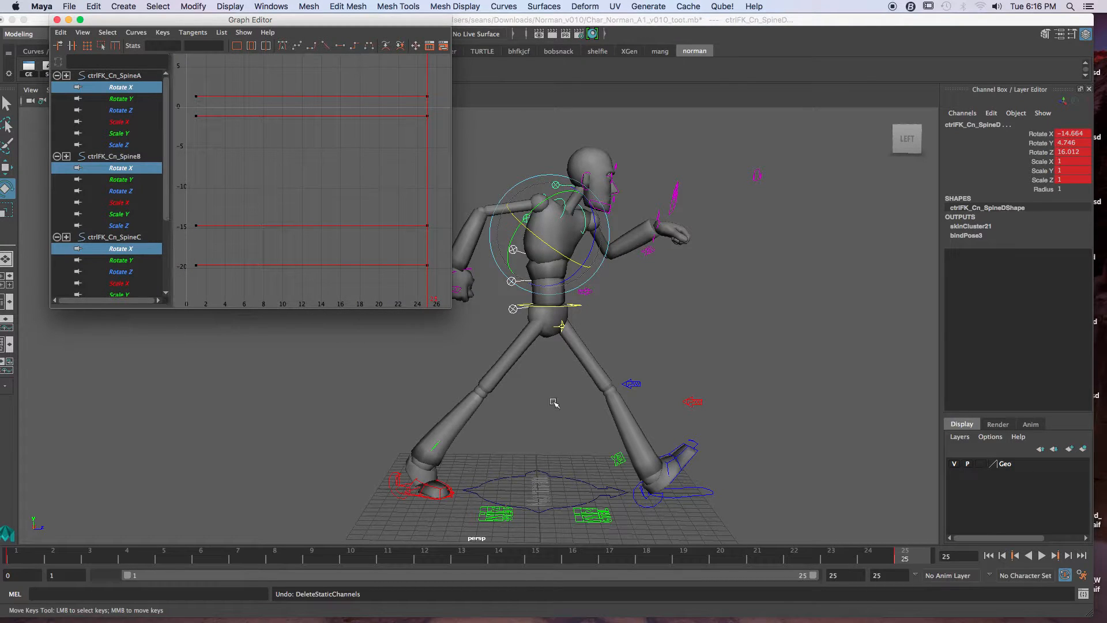
# Step: Rotate all the spine controls together at frame 25 to reverse the torso twist, bringing SpineD's Rotate X to about 2.7
pyautogui.keyDown('alt'); pyautogui.moveTo(578, 405); pyautogui.dragTo(610, 413, button='middle'); pyautogui.keyUp('alt')
pyautogui.keyDown('alt'); pyautogui.moveTo(611, 413); pyautogui.dragTo(598, 416); pyautogui.keyUp('alt')
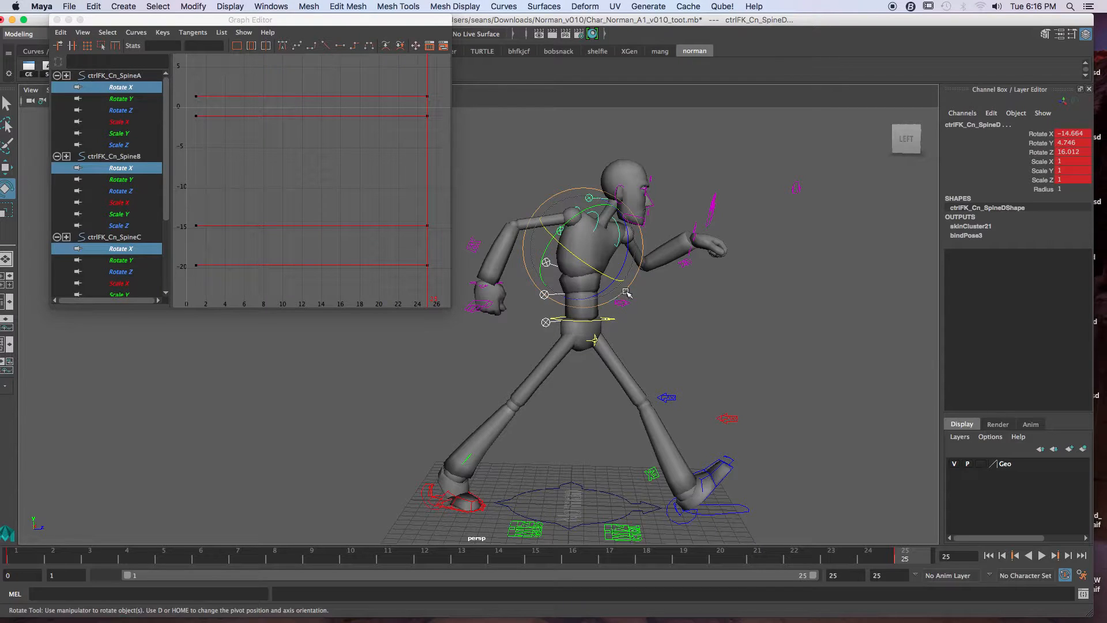
pyautogui.keyDown('alt'); pyautogui.moveTo(653, 279); pyautogui.dragTo(643, 345); pyautogui.keyUp('alt')
pyautogui.keyDown('alt'); pyautogui.moveTo(643, 345); pyautogui.dragTo(557, 333, button='middle'); pyautogui.keyUp('alt')
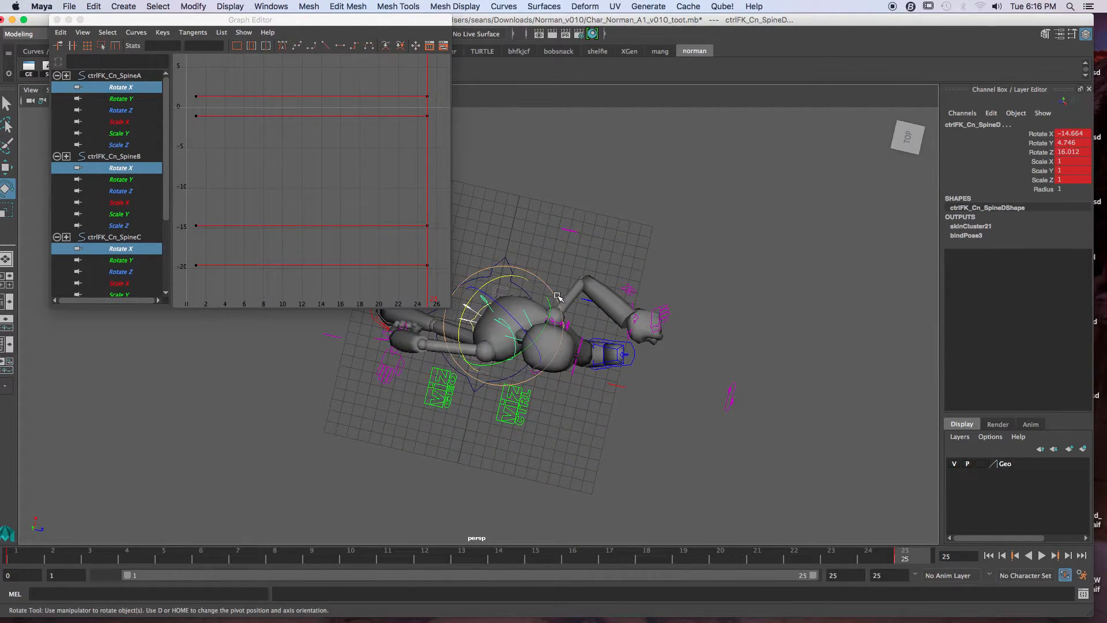
pyautogui.moveTo(552, 291)
pyautogui.mouseDown()
pyautogui.moveTo(536, 278)
pyautogui.moveTo(547, 288)
pyautogui.mouseUp()
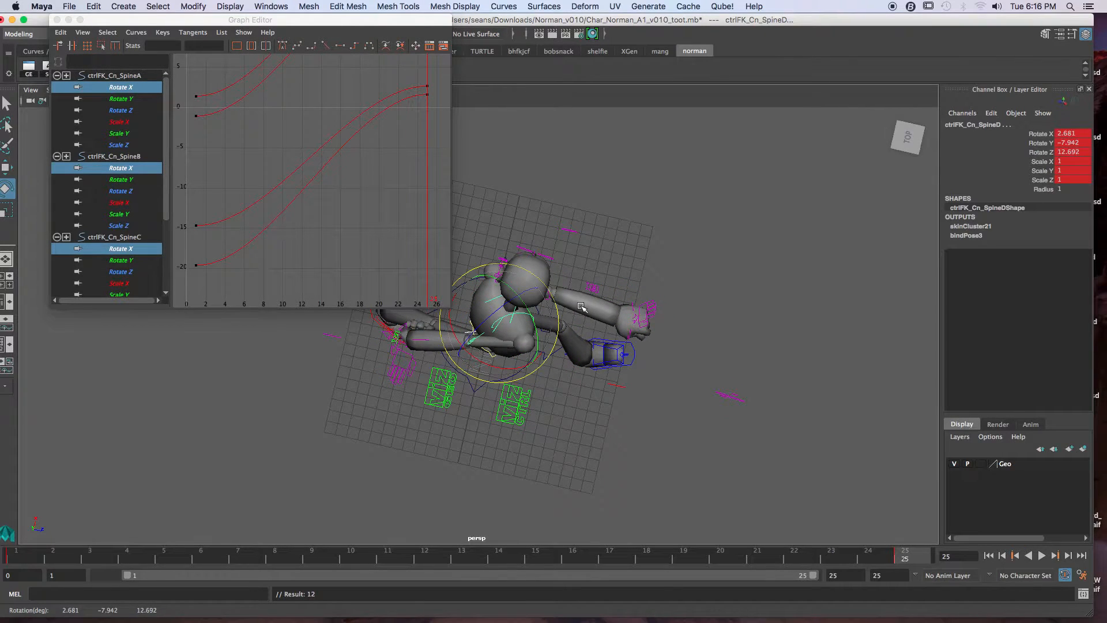
# Step: Examine the twisted torso at frame 25 from several angles and compare it with the frame 1 pose
pyautogui.keyDown('alt'); pyautogui.moveTo(582, 307); pyautogui.dragTo(618, 353, button='middle'); pyautogui.keyUp('alt')
pyautogui.keyDown('alt'); pyautogui.moveTo(618, 353); pyautogui.dragTo(473, 277); pyautogui.keyUp('alt')
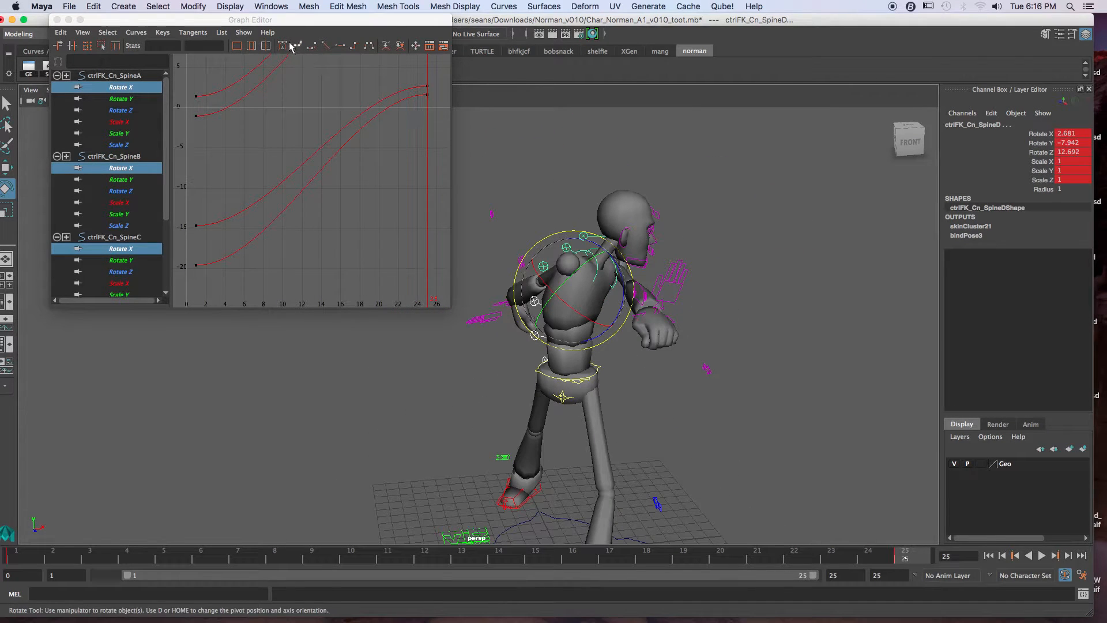
pyautogui.keyDown('alt'); pyautogui.moveTo(580, 372); pyautogui.dragTo(557, 363); pyautogui.keyUp('alt')
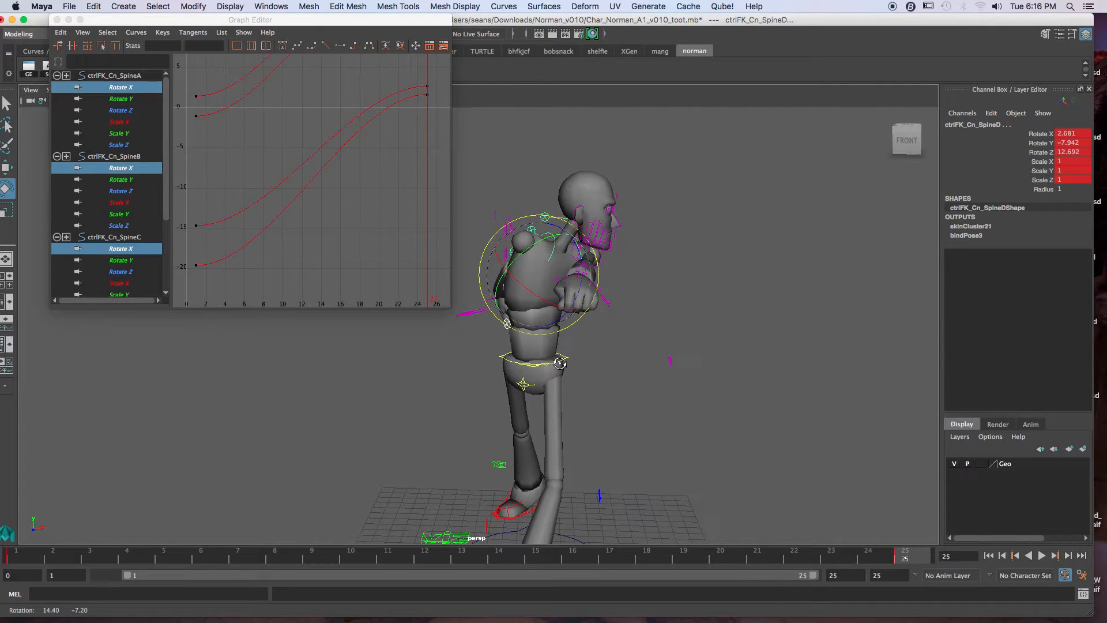
pyautogui.click(23, 558)
pyautogui.click(910, 554)
pyautogui.keyDown('alt'); pyautogui.moveTo(701, 433); pyautogui.dragTo(645, 421); pyautogui.keyUp('alt')
pyautogui.keyDown('alt'); pyautogui.moveTo(645, 422); pyautogui.dragTo(702, 423, button='middle'); pyautogui.keyUp('alt')
pyautogui.keyDown('alt'); pyautogui.moveTo(702, 423); pyautogui.dragTo(756, 444); pyautogui.keyUp('alt')
# Step: Set Rotate X, Y and Z of the SpineF and SpineE controls to 0 at frame 25
pyautogui.click(780, 359)
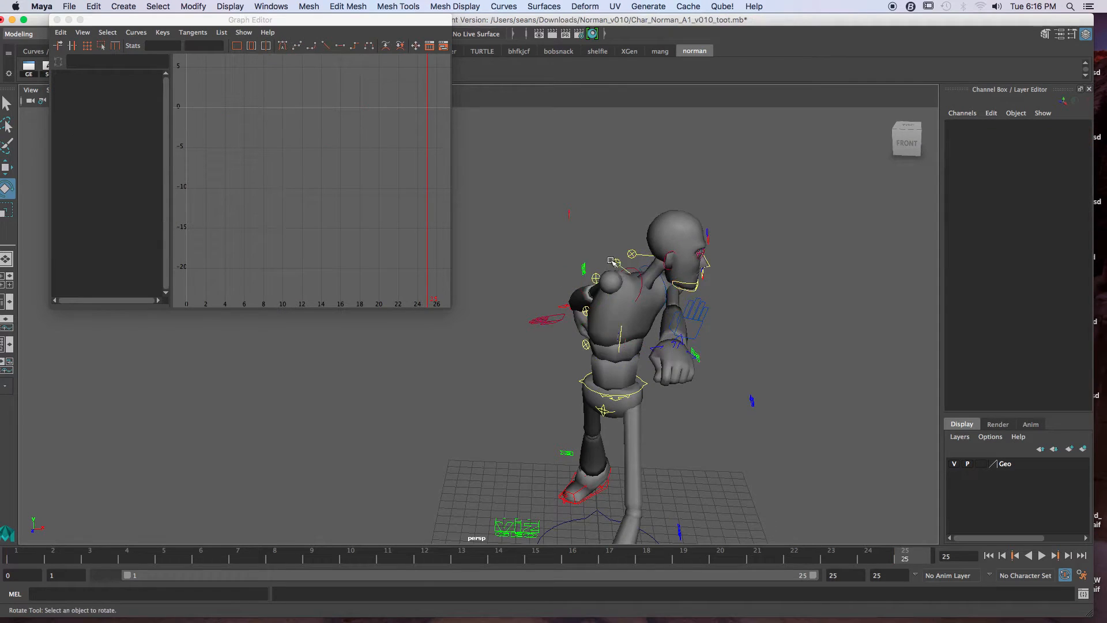
pyautogui.click(632, 254)
pyautogui.press('q')
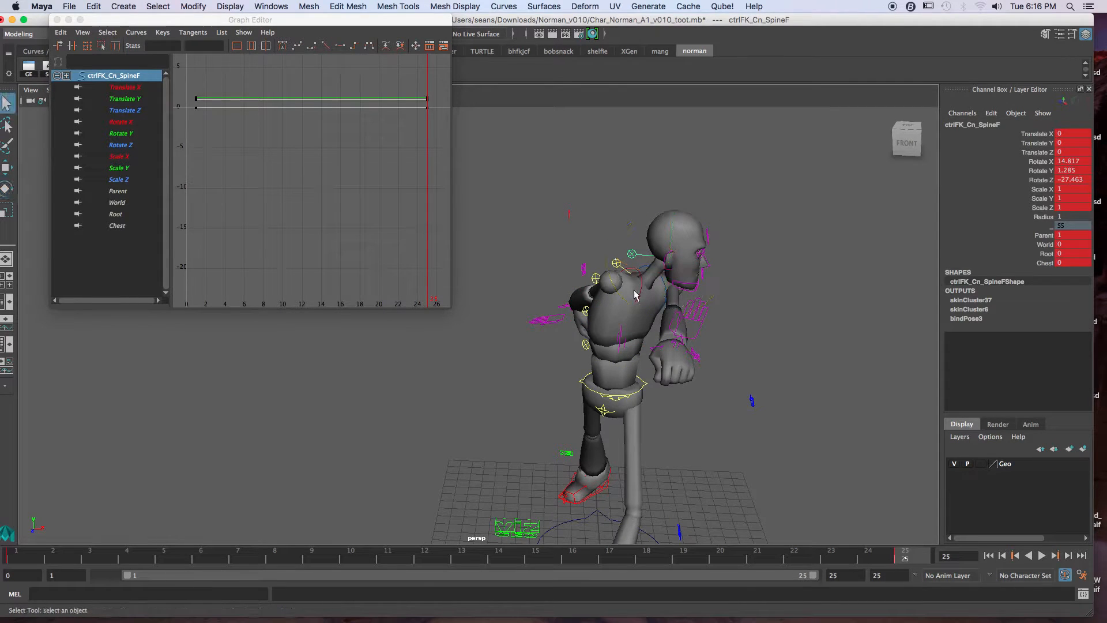
pyautogui.keyDown('shift'); pyautogui.click(618, 264); pyautogui.keyUp('shift')
pyautogui.moveTo(1074, 165); pyautogui.dragTo(1070, 178)
pyautogui.write('0')
pyautogui.press('Return')
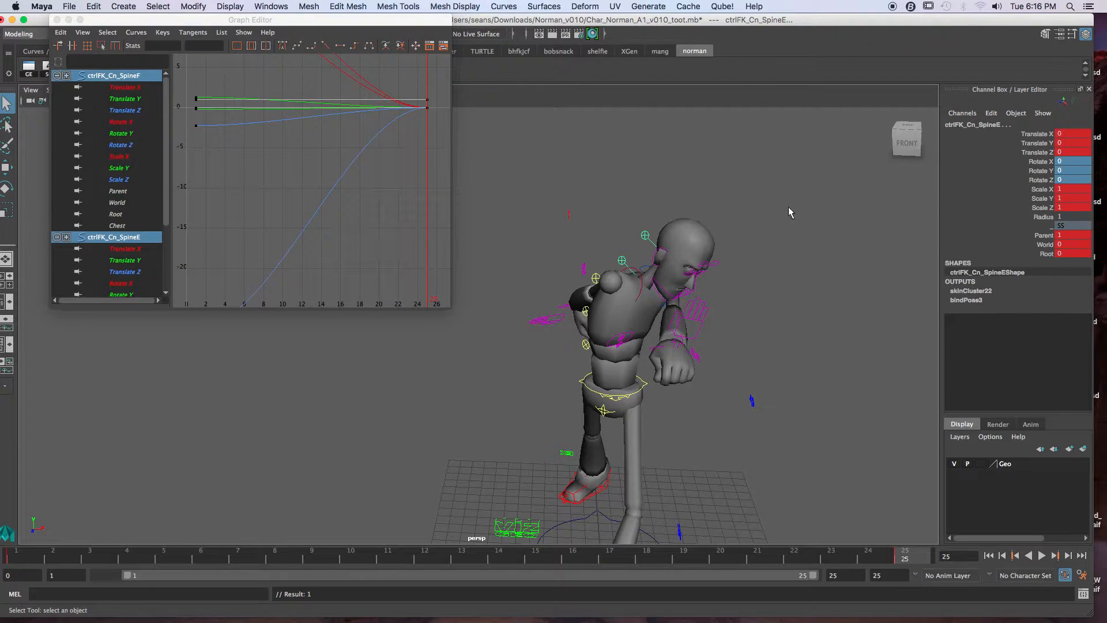
# Step: Raise SpineD's Rotate Y key at frame 25 to 4.746 in the Graph Editor so it matches the frame 1 key
pyautogui.moveTo(656, 287)
pyautogui.keyDown('alt'); pyautogui.mouseDown()
pyautogui.moveTo(699, 272)
pyautogui.moveTo(574, 337)
pyautogui.moveTo(600, 321)
pyautogui.moveTo(803, 304)
pyautogui.moveTo(661, 291)
pyautogui.moveTo(664, 281)
pyautogui.mouseUp(); pyautogui.keyUp('alt')
pyautogui.click(593, 320)
pyautogui.click(662, 240)
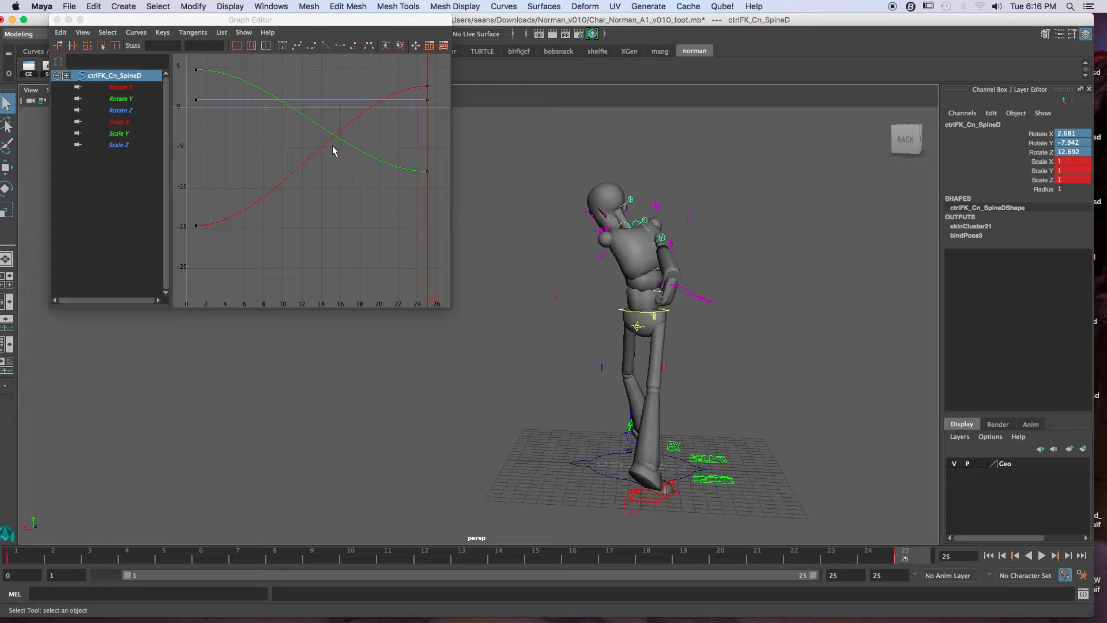
pyautogui.moveTo(413, 164); pyautogui.dragTo(429, 206)
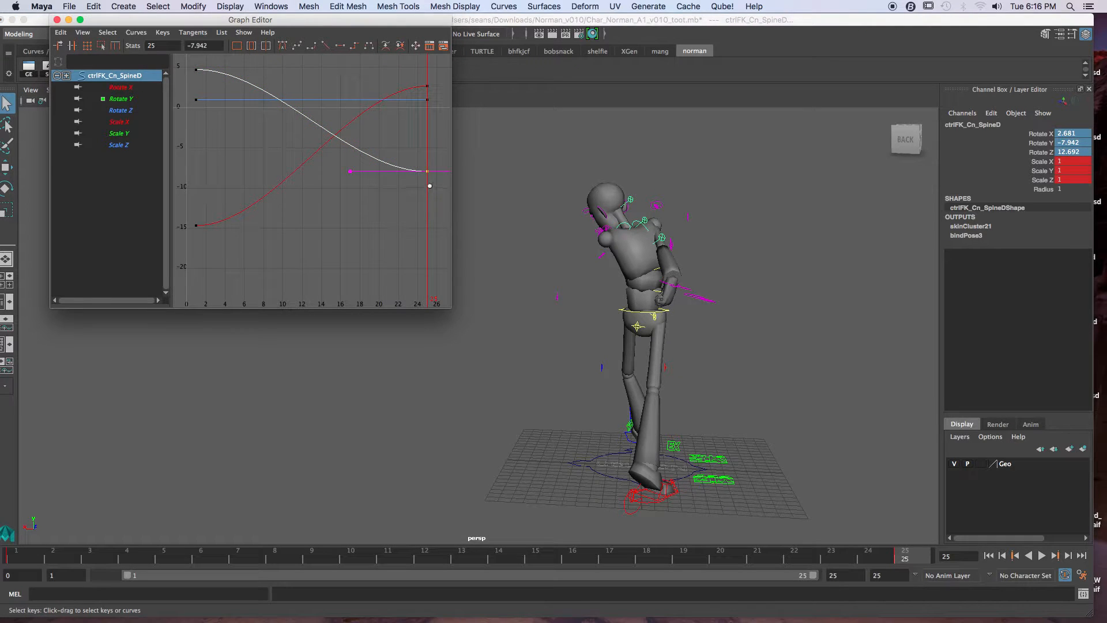
pyautogui.press('w')
pyautogui.moveTo(425, 205); pyautogui.dragTo(435, 107, button='middle')
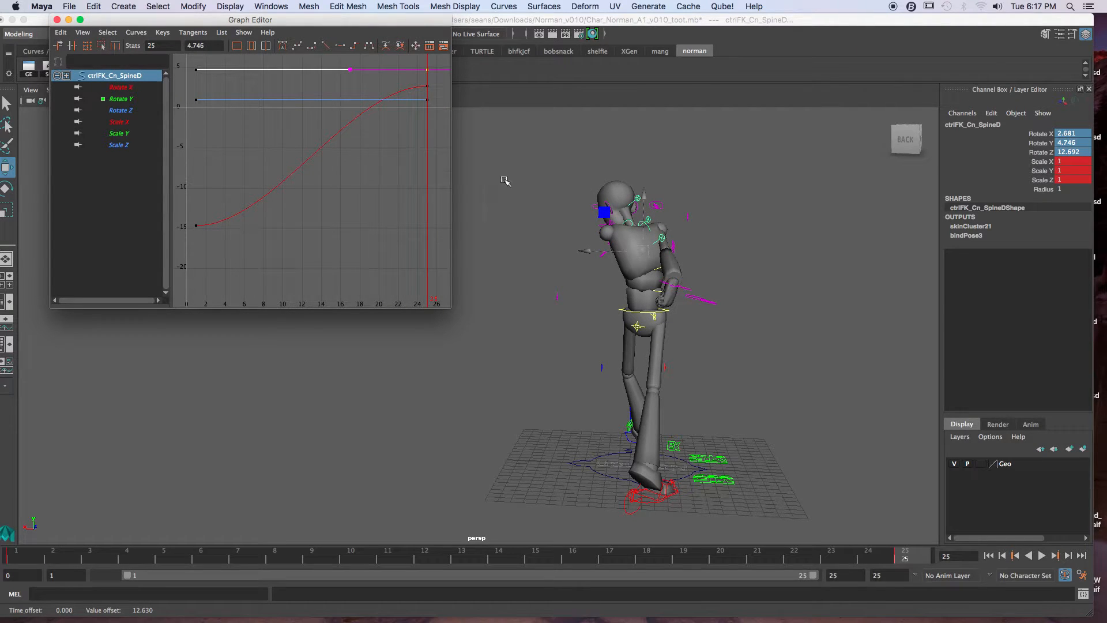
# Step: Raise SpineC's Rotate Y key at frame 25 to -2.024 in the Graph Editor, level with its frame 1 key
pyautogui.click(662, 270)
pyautogui.moveTo(401, 150); pyautogui.dragTo(445, 183)
pyautogui.keyDown('shift'); pyautogui.moveTo(417, 185); pyautogui.dragTo(420, 155, button='middle'); pyautogui.keyUp('shift')
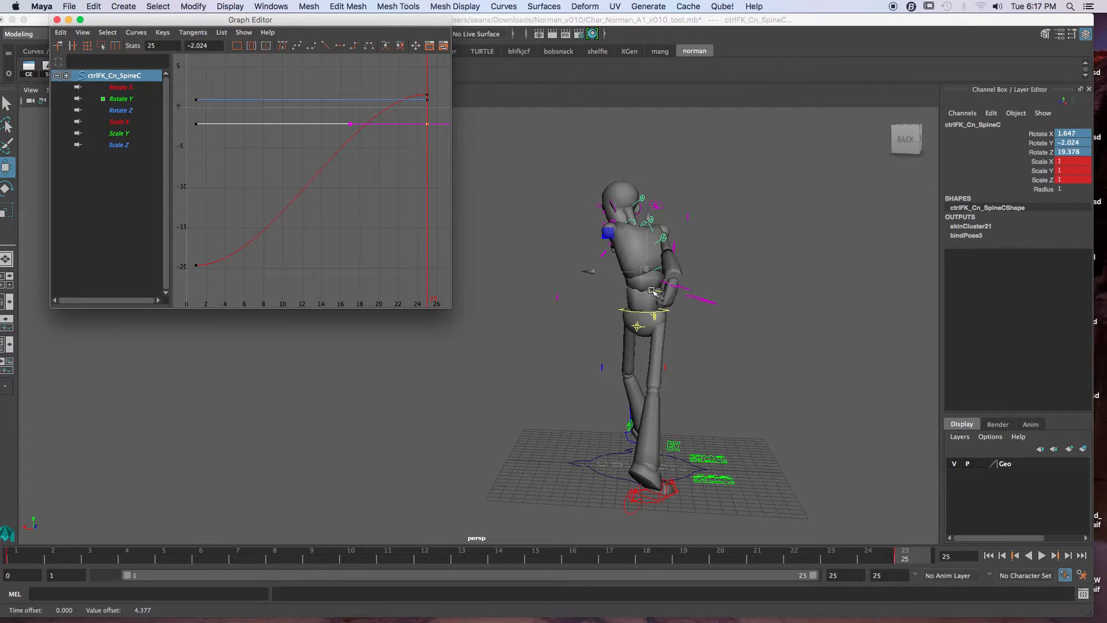
# Step: Lower SpineB's Rotate Y key at frame 25 to about -0.216, level with its frame 1 key
pyautogui.click(725, 265)
pyautogui.keyDown('alt'); pyautogui.moveTo(723, 265); pyautogui.dragTo(744, 275); pyautogui.keyUp('alt')
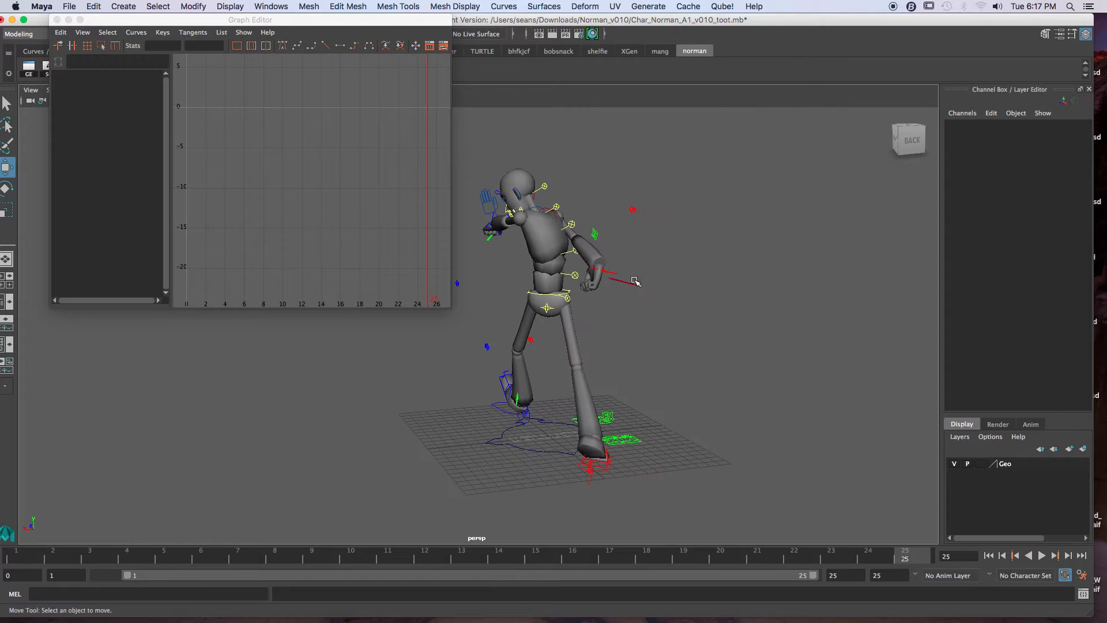
pyautogui.click(568, 255)
pyautogui.click(578, 275)
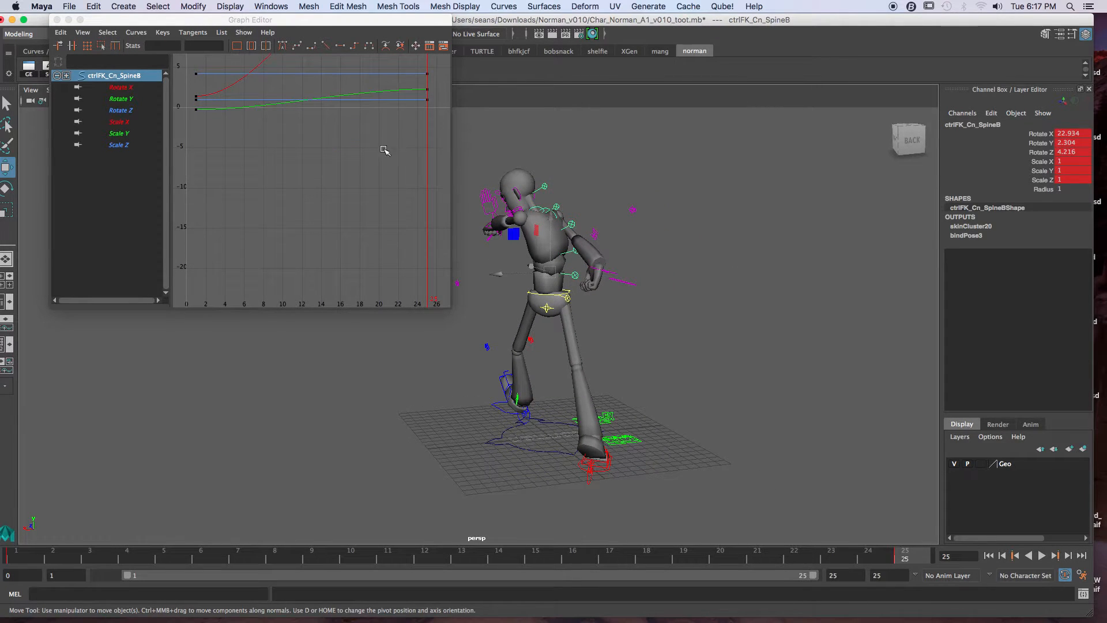
pyautogui.moveTo(419, 85); pyautogui.dragTo(434, 96)
pyautogui.keyDown('shift'); pyautogui.moveTo(435, 112); pyautogui.dragTo(430, 129, button='middle'); pyautogui.keyUp('shift')
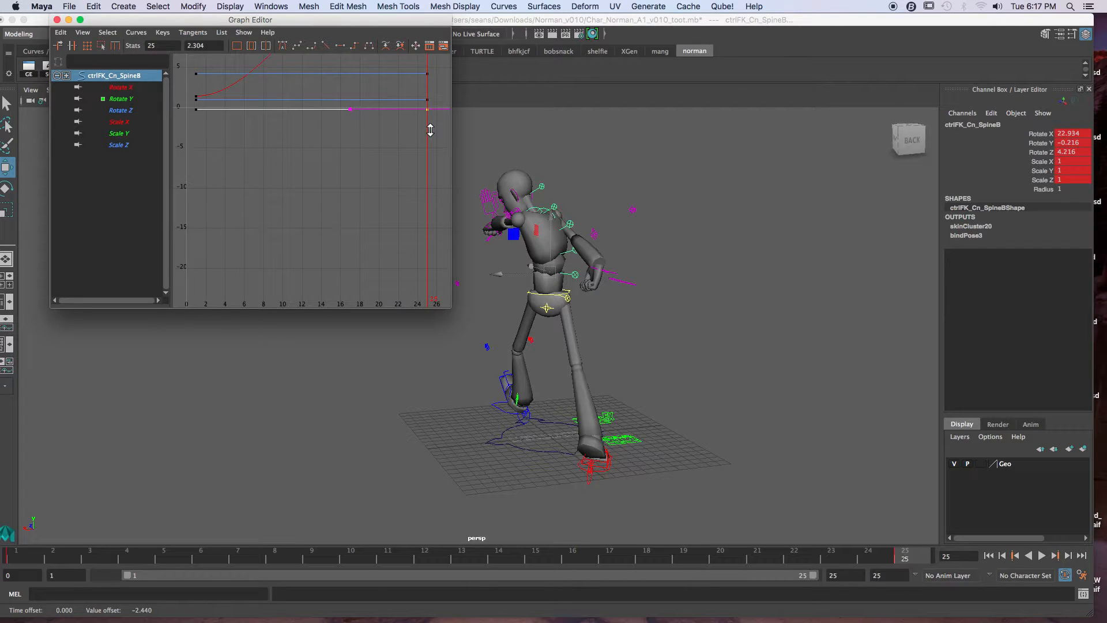
# Step: Isolate SpineA's Rotate Y curve and lower its frame 25 key to -0.315 to match frame 1
pyautogui.keyDown('alt'); pyautogui.moveTo(624, 216); pyautogui.dragTo(603, 274); pyautogui.keyUp('alt')
pyautogui.click(610, 341)
pyautogui.click(334, 136)
pyautogui.press('f')
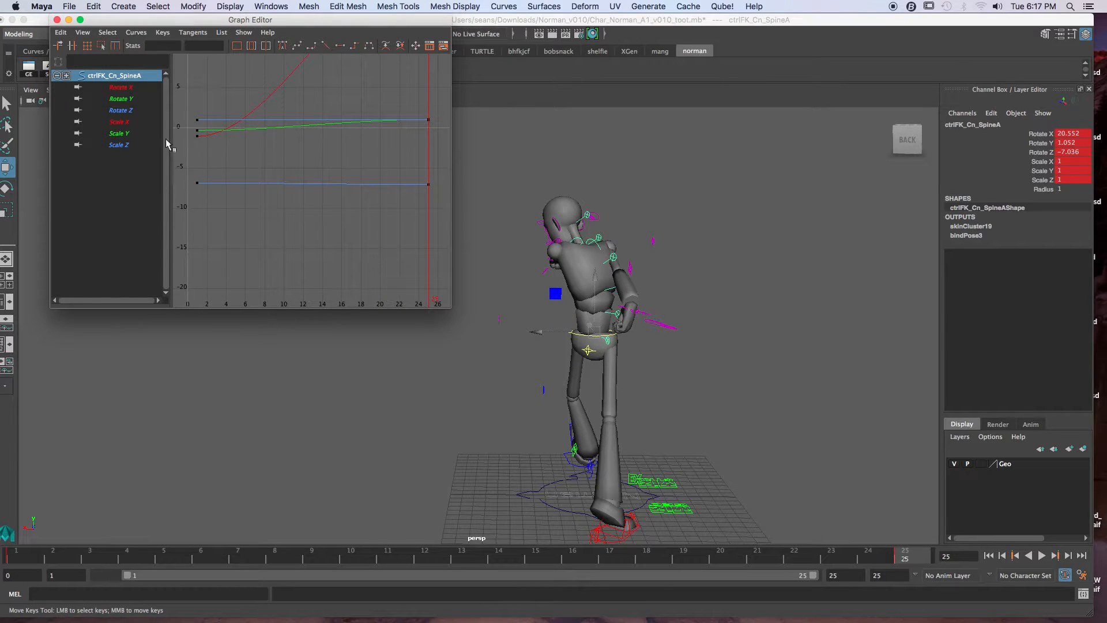
pyautogui.click(129, 103)
pyautogui.click(429, 120)
pyautogui.keyDown('shift'); pyautogui.moveTo(432, 102); pyautogui.dragTo(431, 113, button='middle'); pyautogui.keyUp('shift')
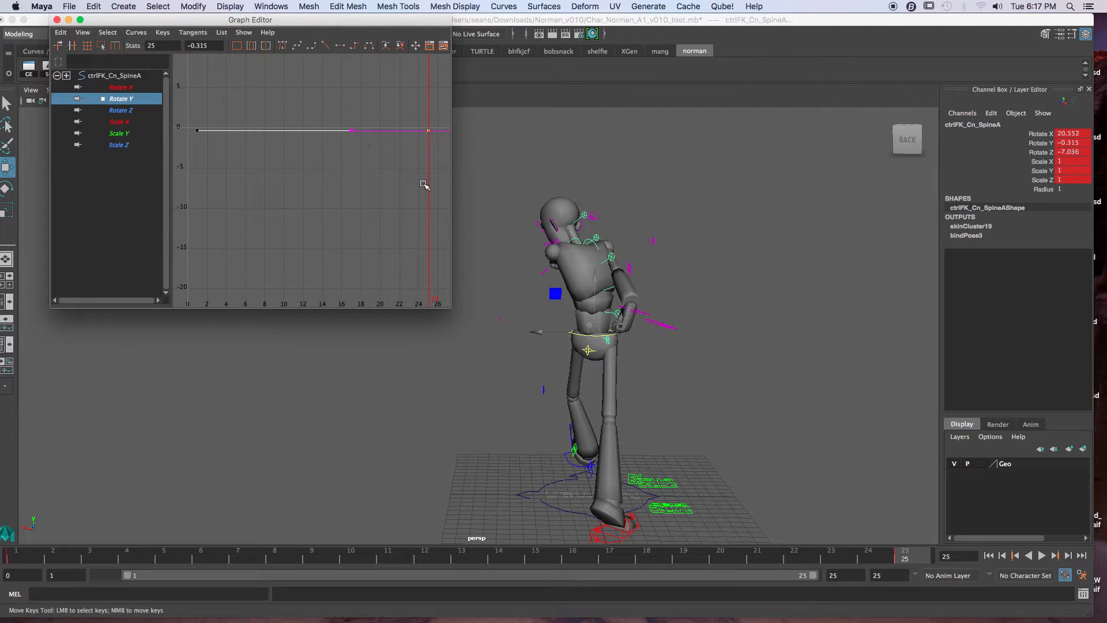
# Step: Compare the character's spine pose at frames 1 and 25 from the back
pyautogui.keyDown('alt'); pyautogui.moveTo(665, 448); pyautogui.dragTo(656, 420); pyautogui.keyUp('alt')
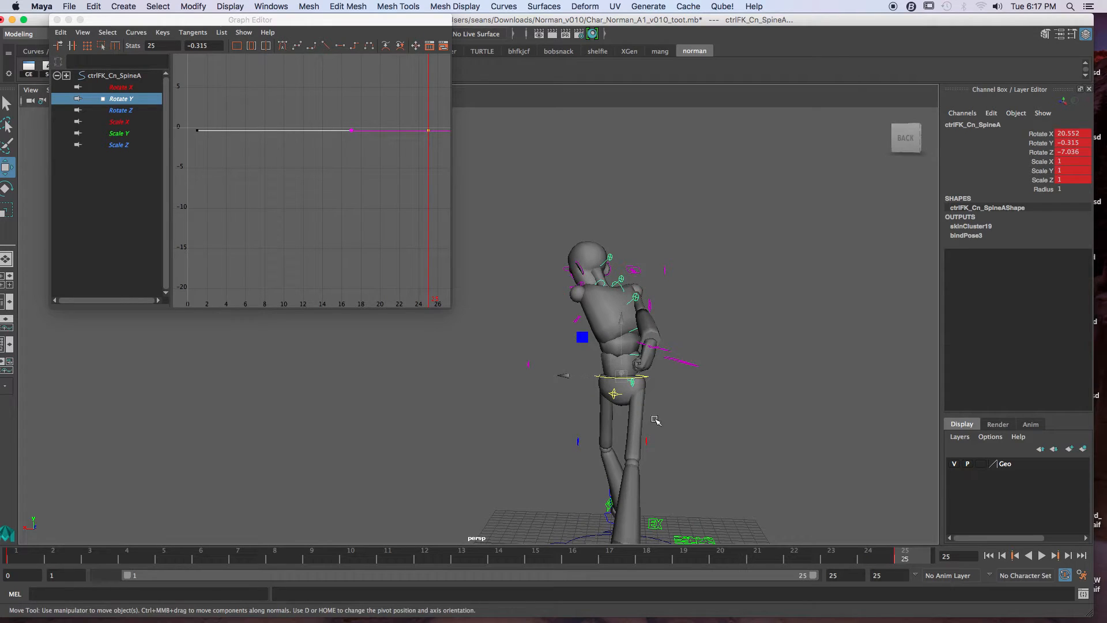
pyautogui.click(29, 558)
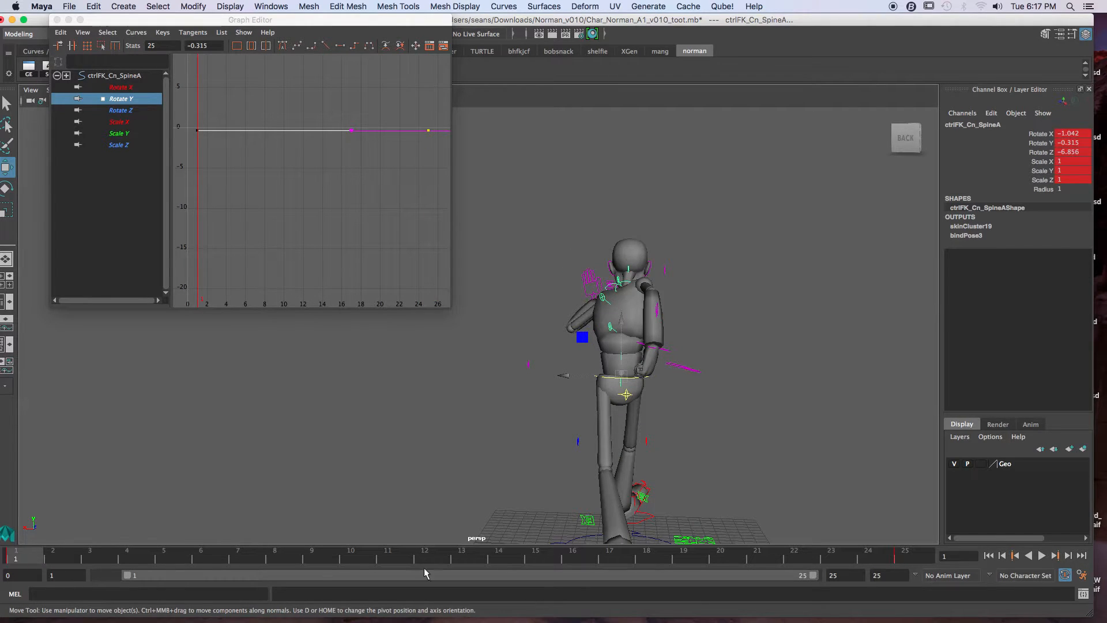
pyautogui.click(909, 557)
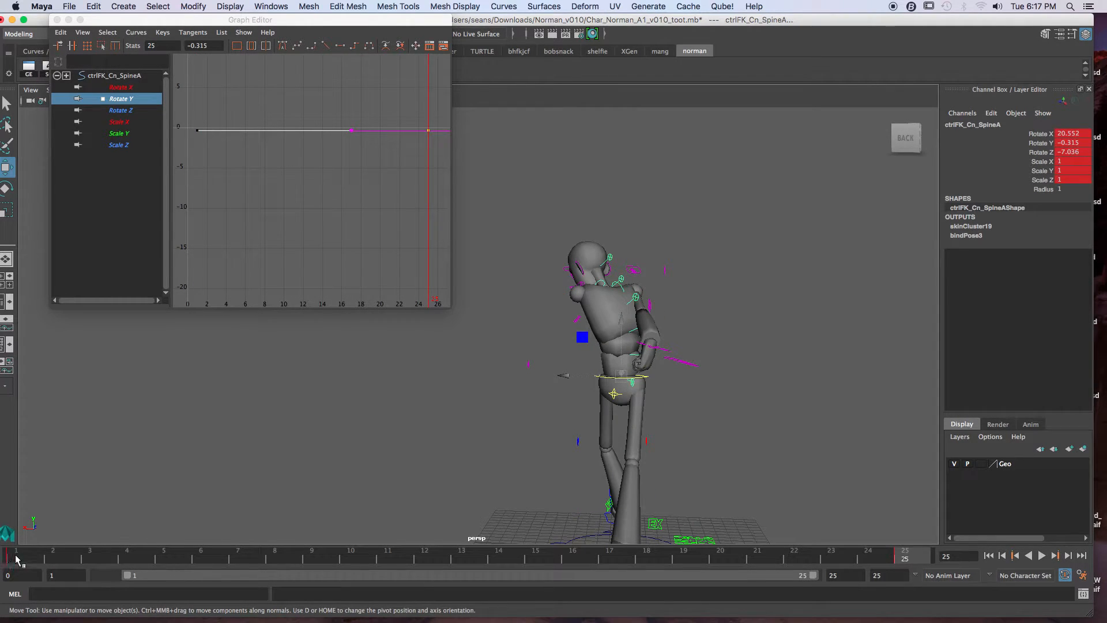
pyautogui.click(16, 557)
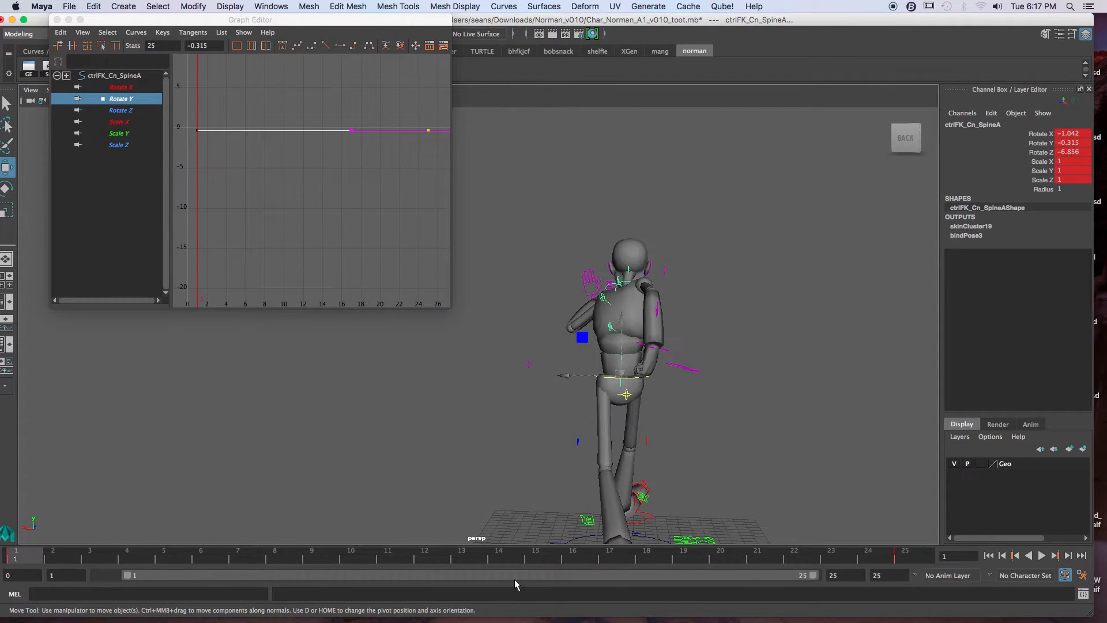
pyautogui.click(915, 558)
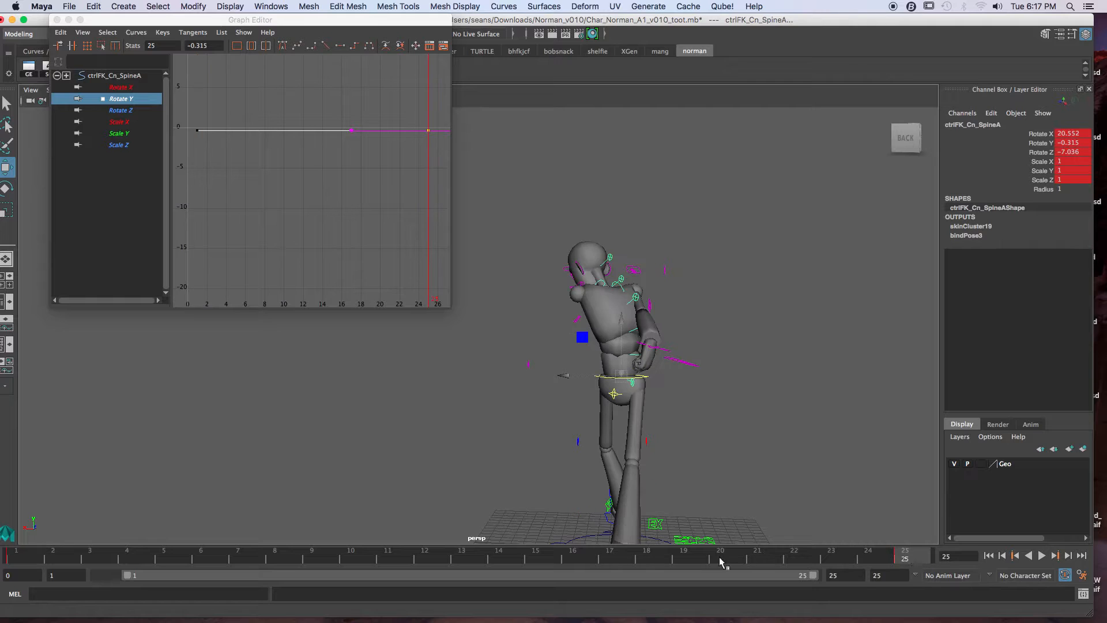
pyautogui.click(42, 559)
pyautogui.click(912, 557)
# Step: Select the right leg's pole vector control and examine the frame 25 pose all around the character
pyautogui.keyDown('alt'); pyautogui.moveTo(556, 331); pyautogui.dragTo(728, 353); pyautogui.keyUp('alt')
pyautogui.keyDown('alt'); pyautogui.moveTo(477, 373); pyautogui.dragTo(647, 351, button='middle'); pyautogui.keyUp('alt')
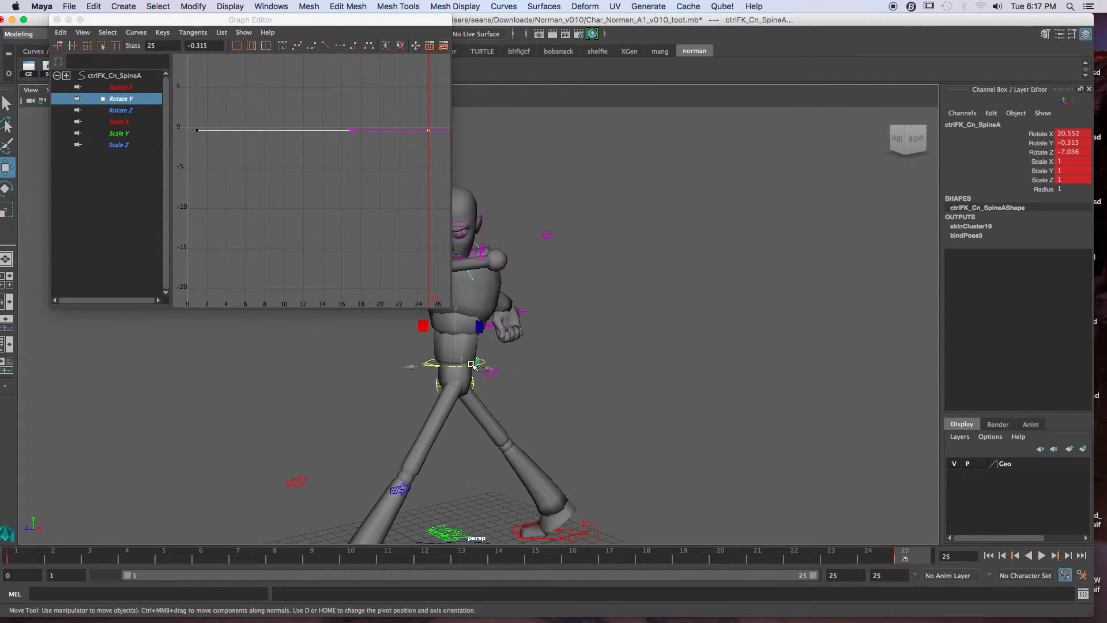
pyautogui.keyDown('alt'); pyautogui.moveTo(466, 359); pyautogui.dragTo(570, 346); pyautogui.keyUp('alt')
pyautogui.click(675, 380)
pyautogui.keyDown('alt'); pyautogui.moveTo(603, 383); pyautogui.dragTo(521, 442); pyautogui.keyUp('alt')
pyautogui.click(568, 427)
pyautogui.click(549, 446)
pyautogui.keyDown('alt'); pyautogui.moveTo(463, 456); pyautogui.dragTo(390, 450); pyautogui.keyUp('alt')
pyautogui.keyDown('alt'); pyautogui.moveTo(479, 428); pyautogui.dragTo(563, 415, button='right'); pyautogui.keyUp('alt')
pyautogui.keyDown('alt'); pyautogui.moveTo(564, 415); pyautogui.dragTo(604, 412, button='middle'); pyautogui.keyUp('alt')
pyautogui.keyDown('alt'); pyautogui.moveTo(603, 412); pyautogui.dragTo(587, 372); pyautogui.keyUp('alt')
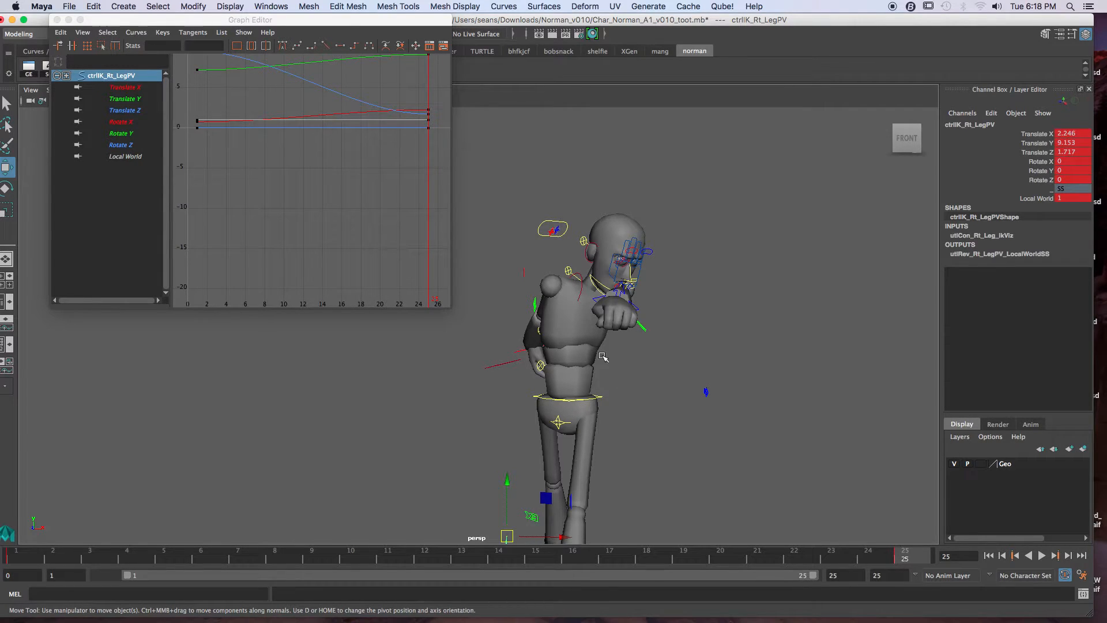
pyautogui.keyDown('alt'); pyautogui.moveTo(526, 390); pyautogui.dragTo(525, 398); pyautogui.keyUp('alt')
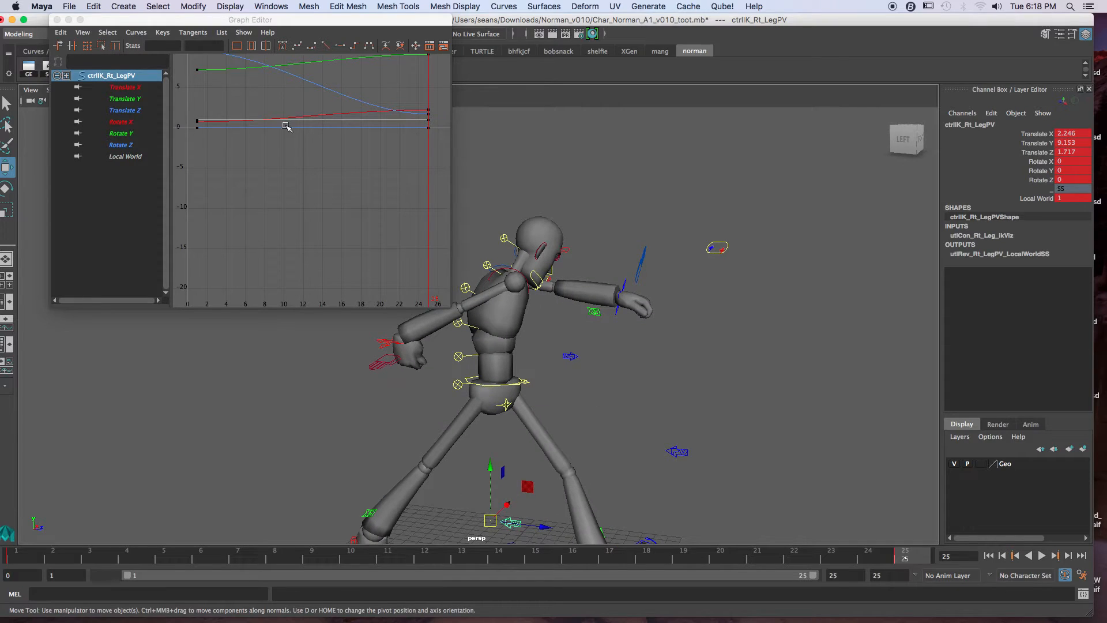
# Step: Close the Graph Editor and reselect all the spine controls, viewing the character from the front
pyautogui.click(57, 20)
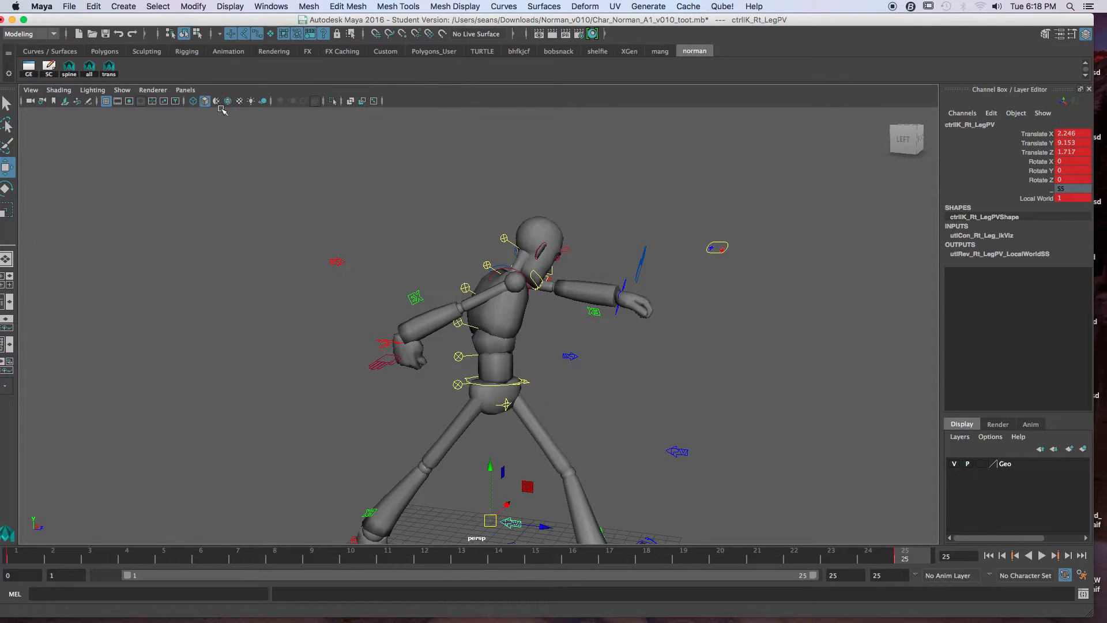
pyautogui.click(75, 74)
pyautogui.keyDown('alt'); pyautogui.moveTo(744, 364); pyautogui.dragTo(681, 356); pyautogui.keyUp('alt')
pyautogui.keyDown('alt'); pyautogui.moveTo(747, 376); pyautogui.dragTo(617, 353, button='right'); pyautogui.keyUp('alt')
pyautogui.keyDown('alt'); pyautogui.moveTo(617, 353); pyautogui.dragTo(587, 354); pyautogui.keyUp('alt')
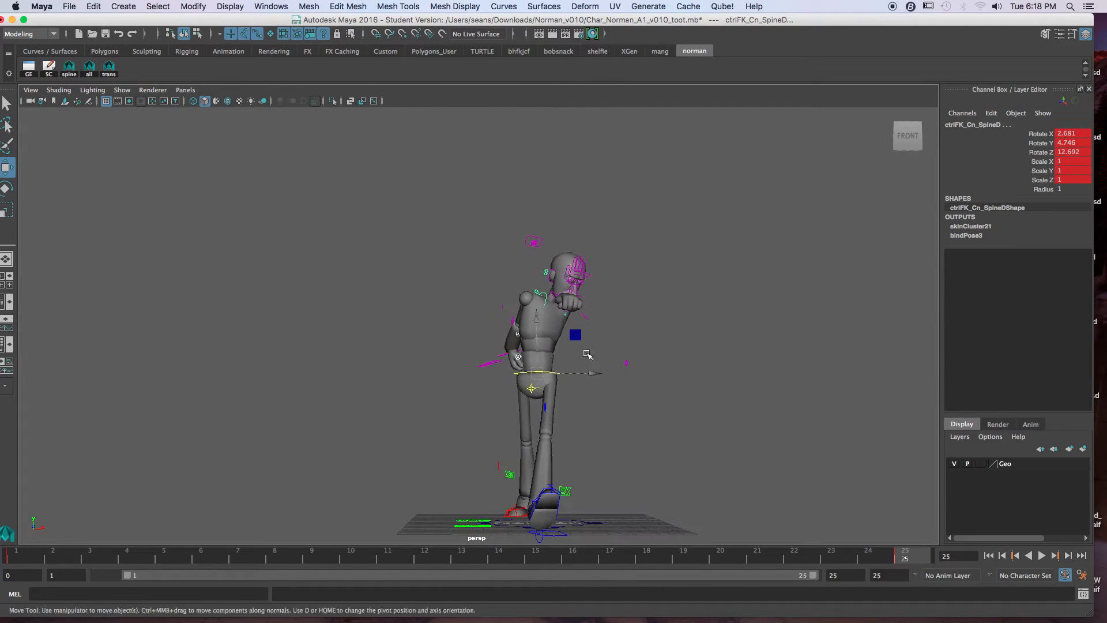
# Step: Switch repeatedly between the frame 1 and frame 25 keys to compare the spine's side lean from the front
pyautogui.press(',')
pyautogui.press('.')
pyautogui.press(',')
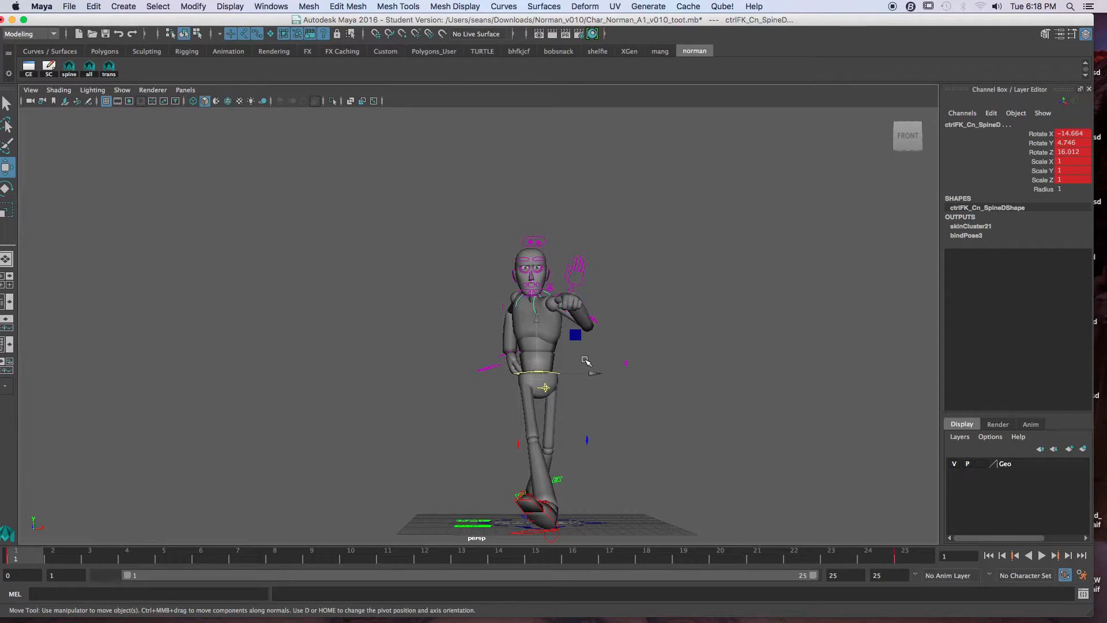
pyautogui.press('.')
pyautogui.press(',')
pyautogui.press('.')
pyautogui.press(',')
pyautogui.press('.')
# Step: Compare the shoulder and torso twist at frames 1 and 25 from above, switching repeatedly between the two keys
pyautogui.keyDown('alt'); pyautogui.moveTo(565, 338); pyautogui.dragTo(553, 390); pyautogui.keyUp('alt')
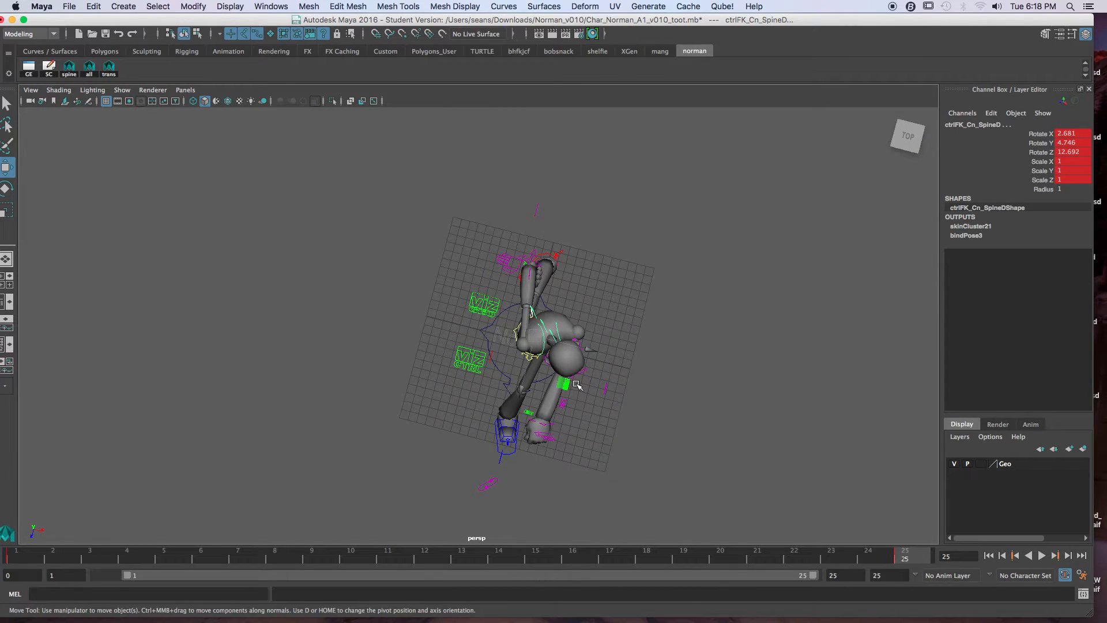
pyautogui.press(',')
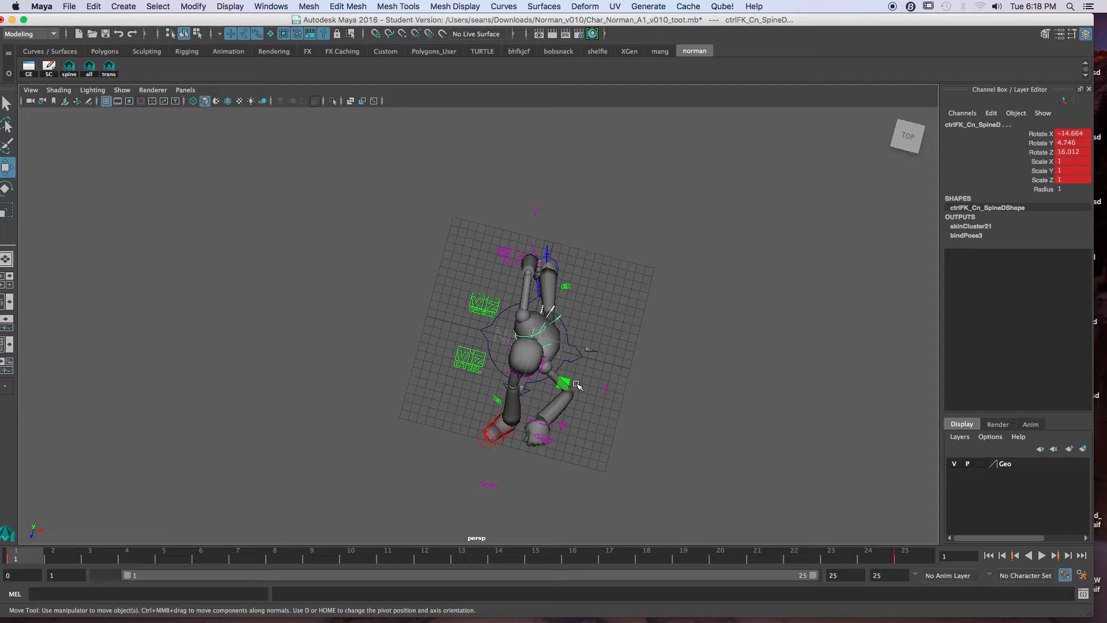
pyautogui.press('.')
pyautogui.press(',')
pyautogui.press('.')
pyautogui.press(',')
pyautogui.press('.')
pyautogui.press(',')
pyautogui.keyDown('alt'); pyautogui.moveTo(564, 330); pyautogui.dragTo(620, 359); pyautogui.keyUp('alt')
pyautogui.press('.')
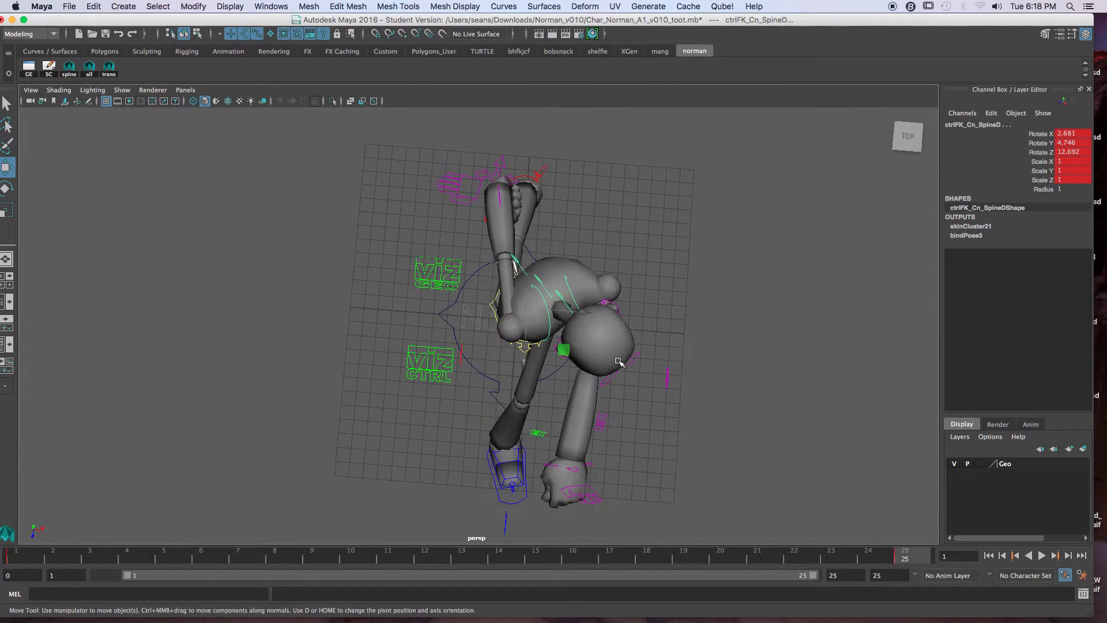
pyautogui.press(',')
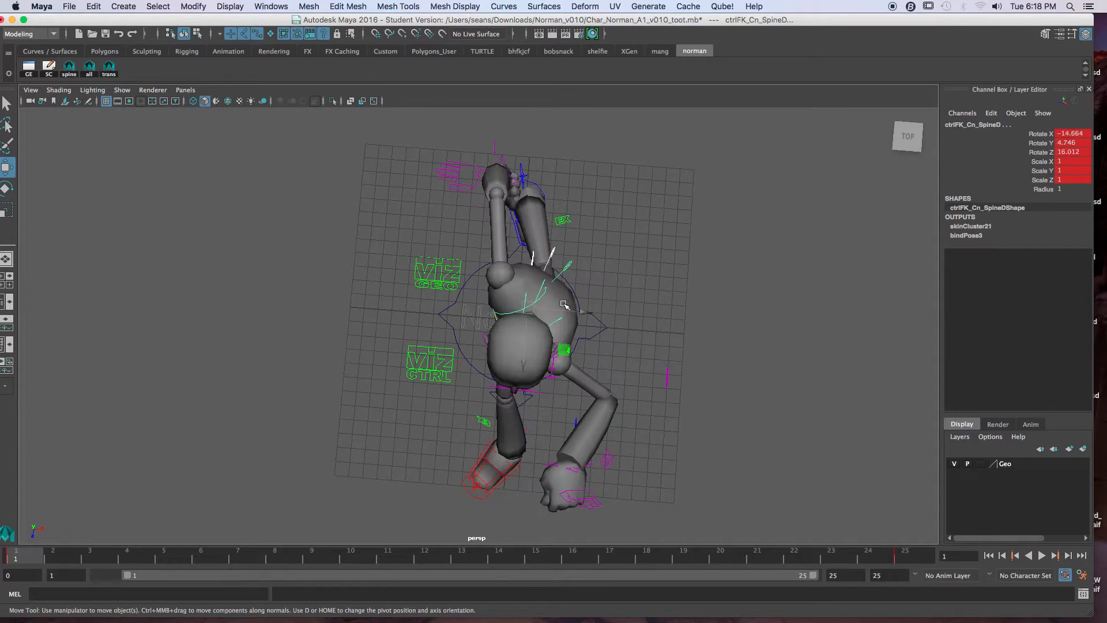
pyautogui.press('.')
pyautogui.press(',')
pyautogui.press('.')
pyautogui.press(',')
pyautogui.press('.')
pyautogui.press(',')
pyautogui.press('.')
pyautogui.press(',')
# Step: Show the character in wireframe from the front and rotate the spine C control at frame 25 to reduce the side lean
pyautogui.keyDown('alt'); pyautogui.moveTo(583, 393); pyautogui.dragTo(580, 323); pyautogui.keyUp('alt')
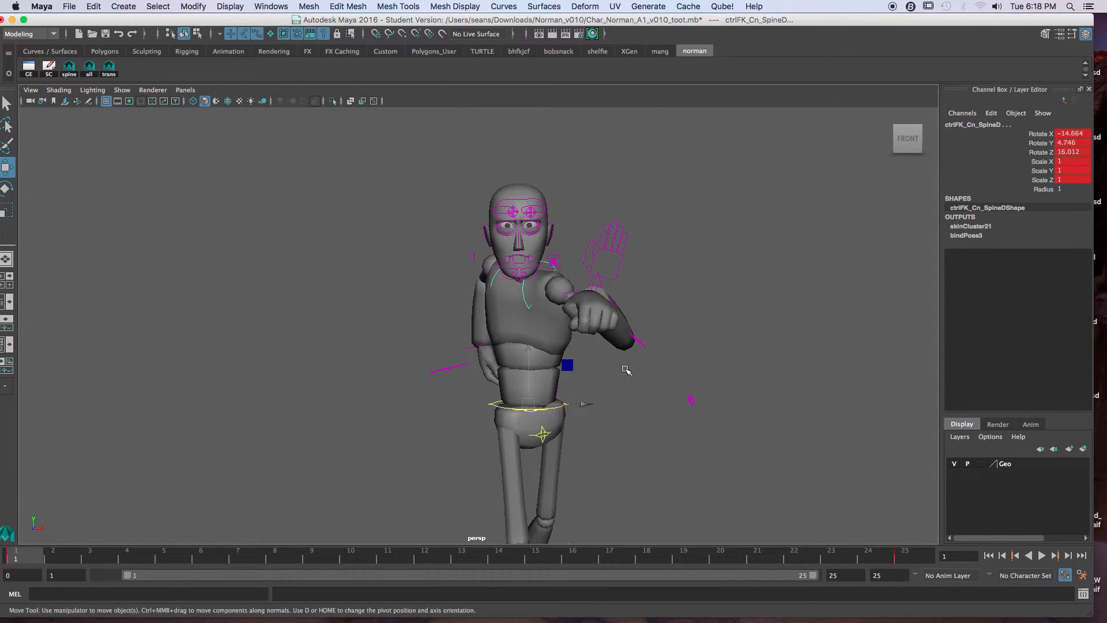
pyautogui.press('4')
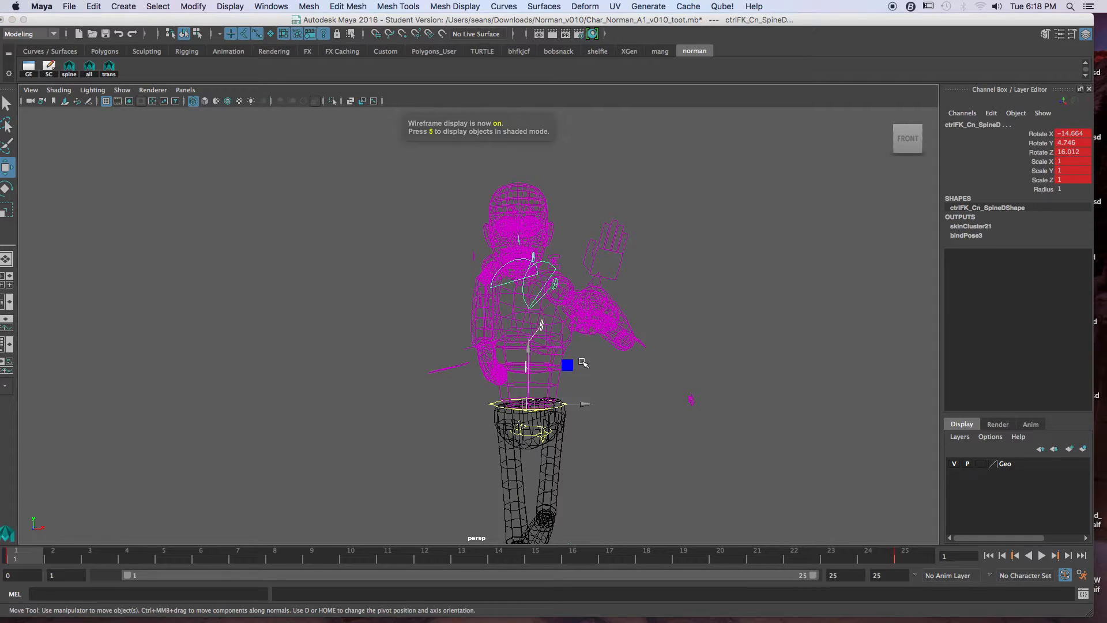
pyautogui.press('.')
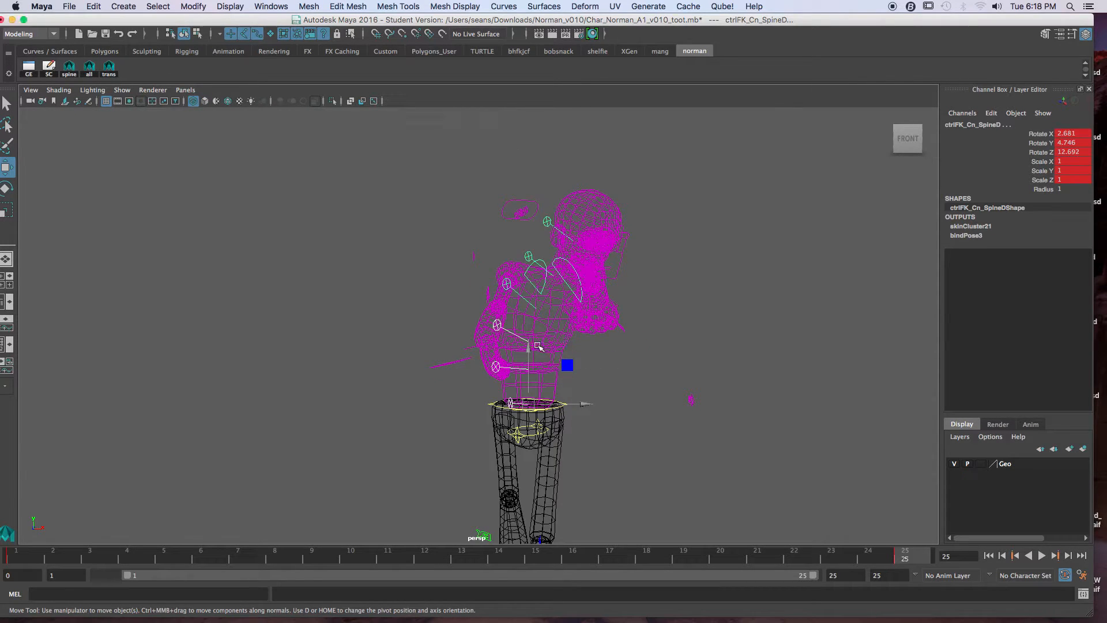
pyautogui.click(527, 333)
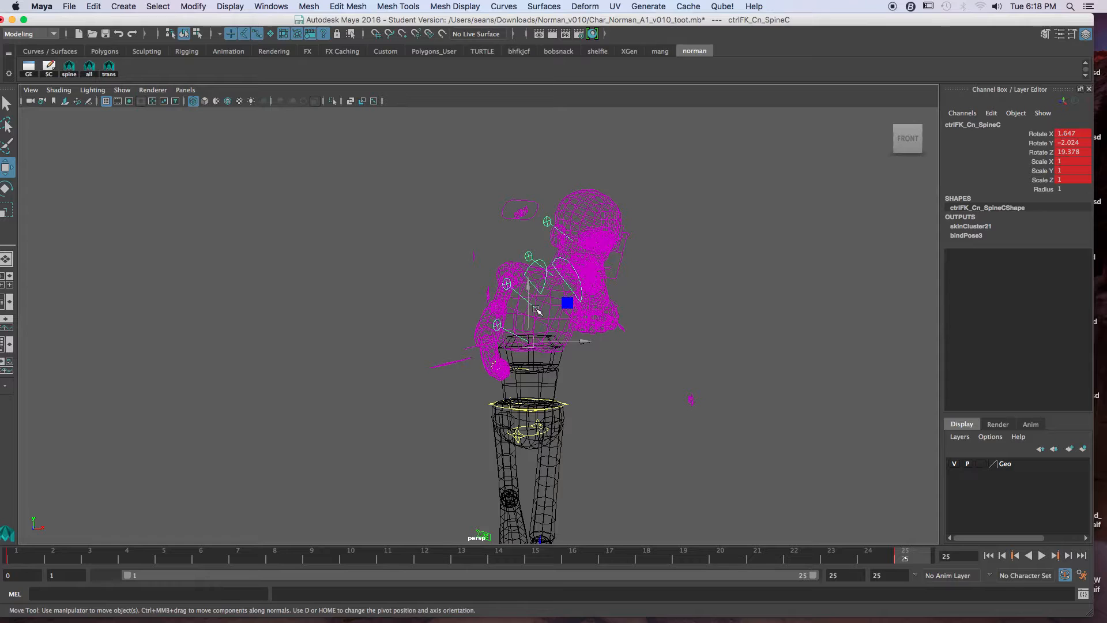
pyautogui.press('e')
pyautogui.moveTo(522, 299); pyautogui.dragTo(508, 304)
pyautogui.click(637, 388)
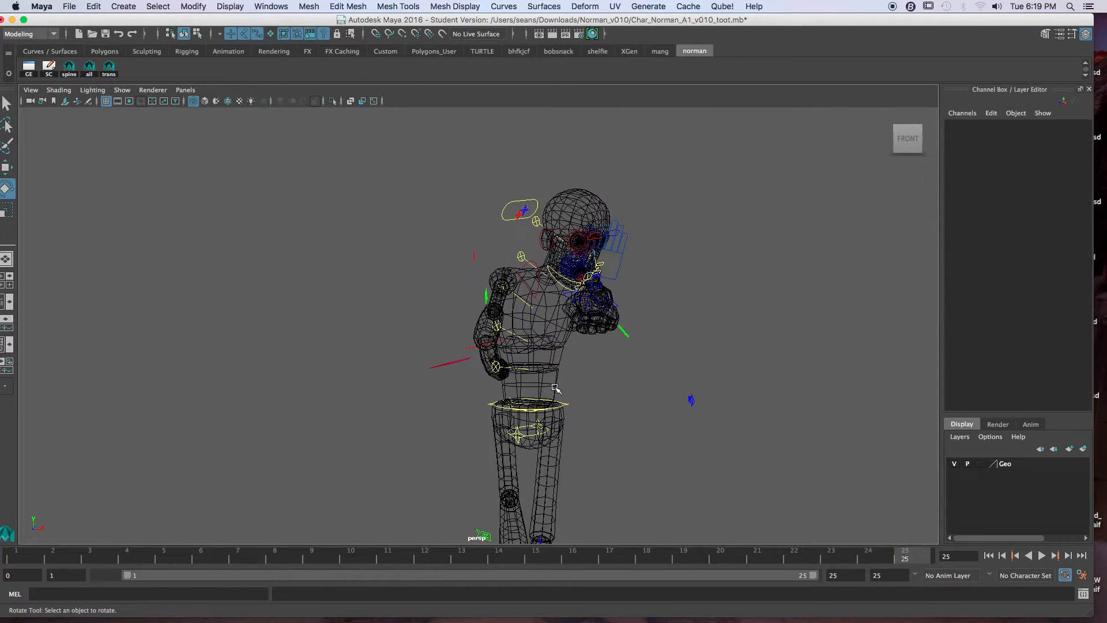
# Step: Rotate the spine D control at frame 25 to about -16.3, 16.4, 2.5, comparing the chest against frame 1
pyautogui.click(548, 282)
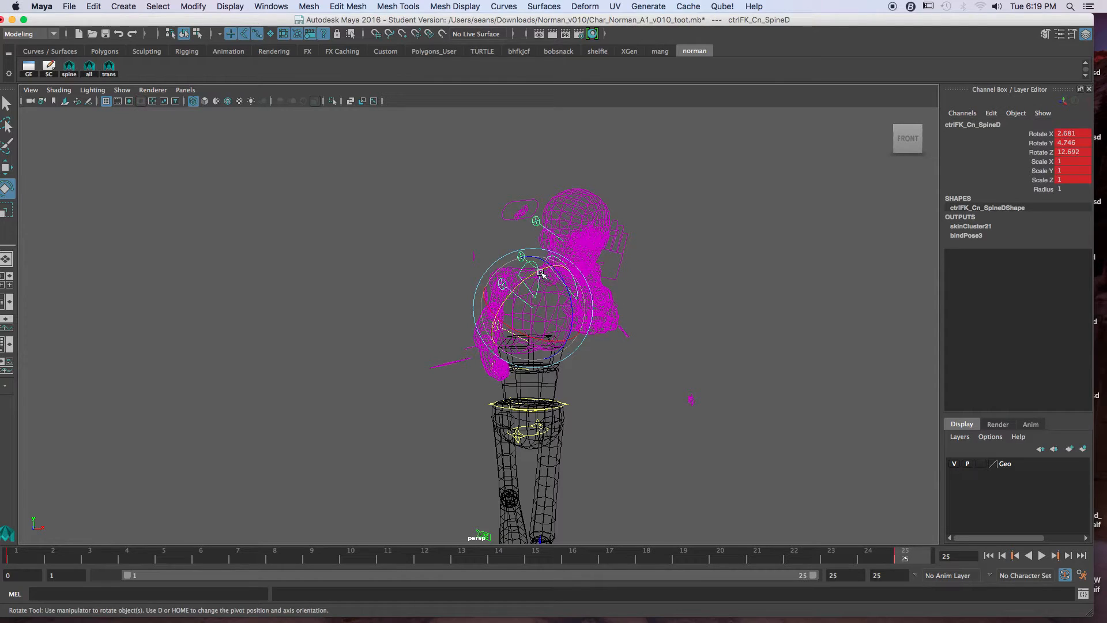
pyautogui.press(',')
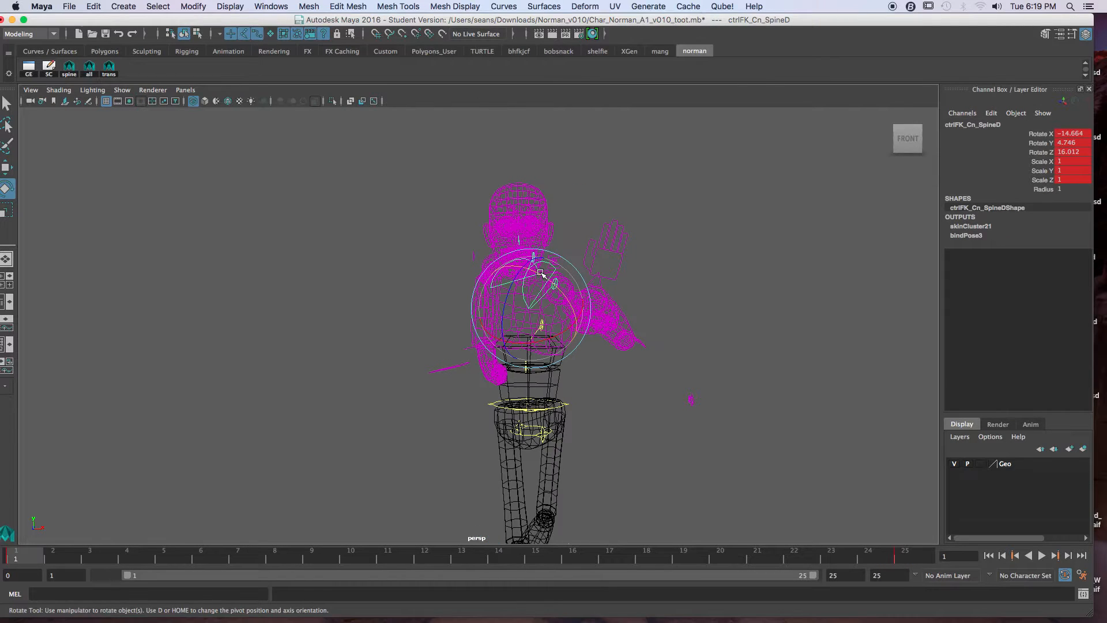
pyautogui.press('.')
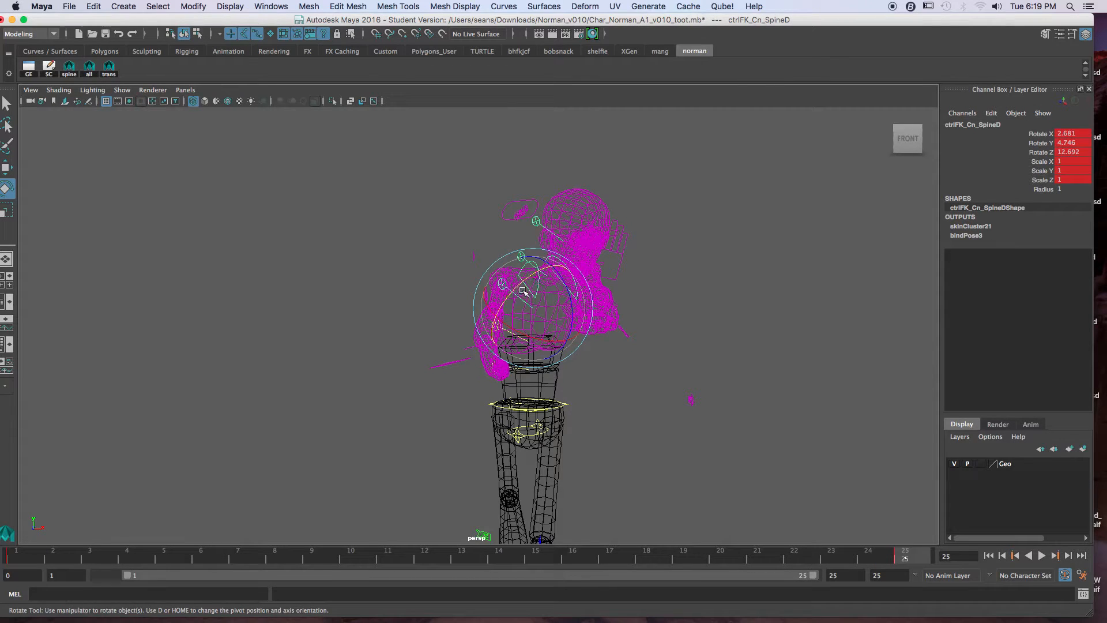
pyautogui.moveTo(519, 292)
pyautogui.mouseDown()
pyautogui.moveTo(528, 338)
pyautogui.moveTo(516, 279)
pyautogui.mouseUp()
pyautogui.press(',')
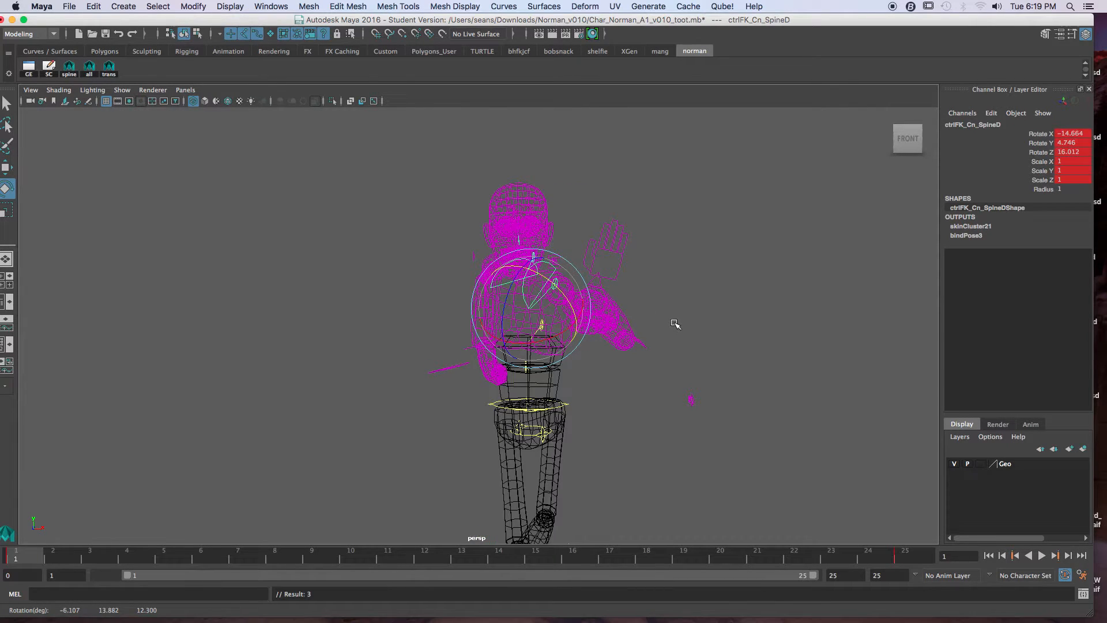
pyautogui.press('.')
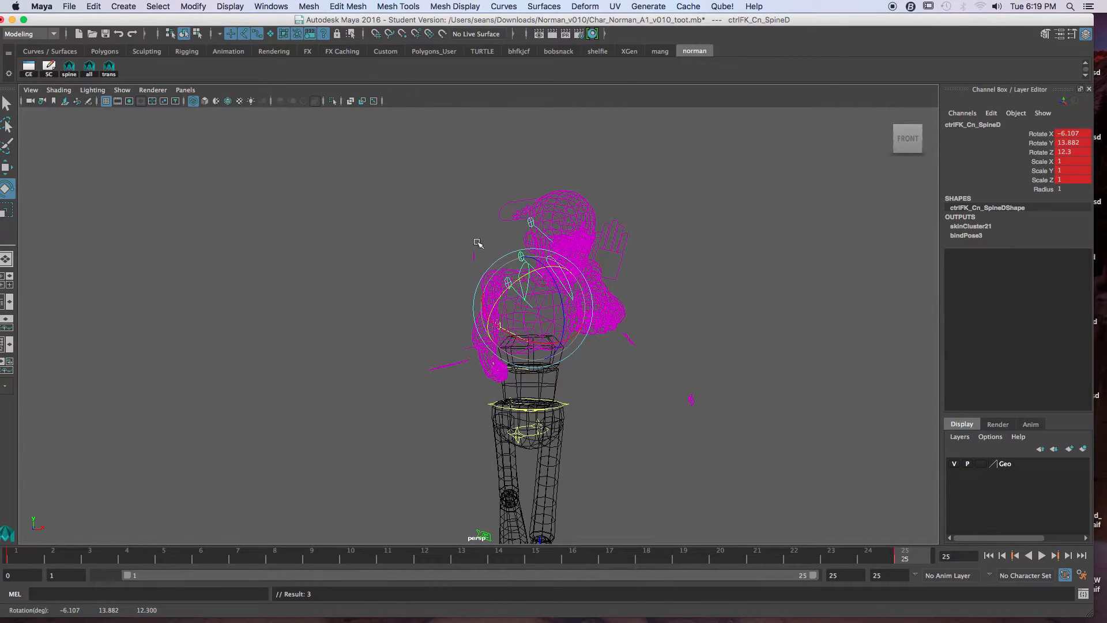
pyautogui.click(521, 289)
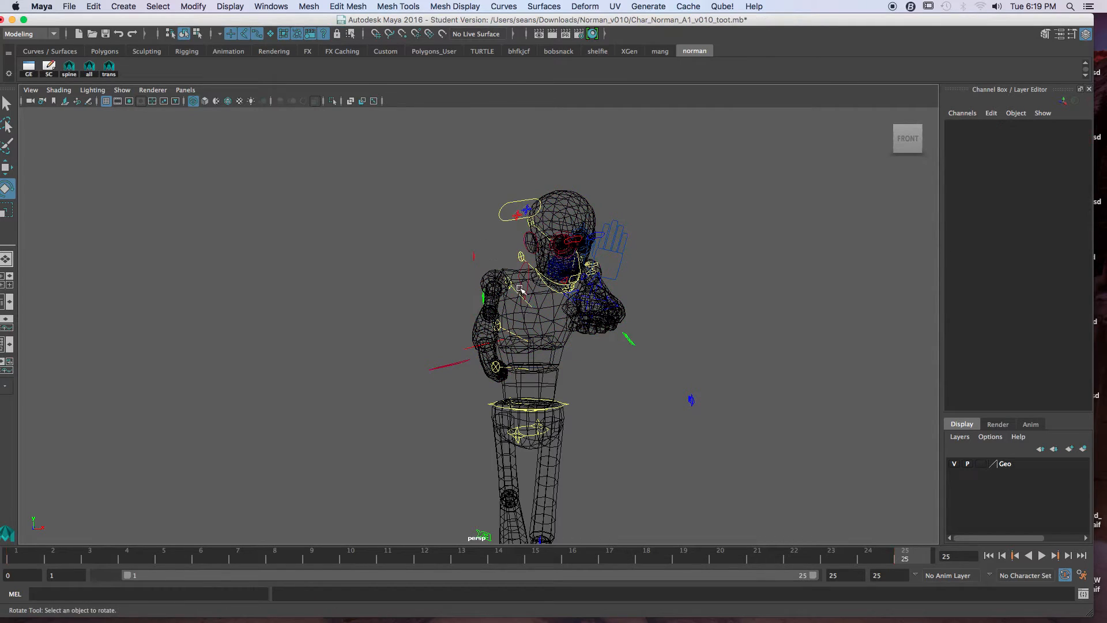
pyautogui.click(531, 306)
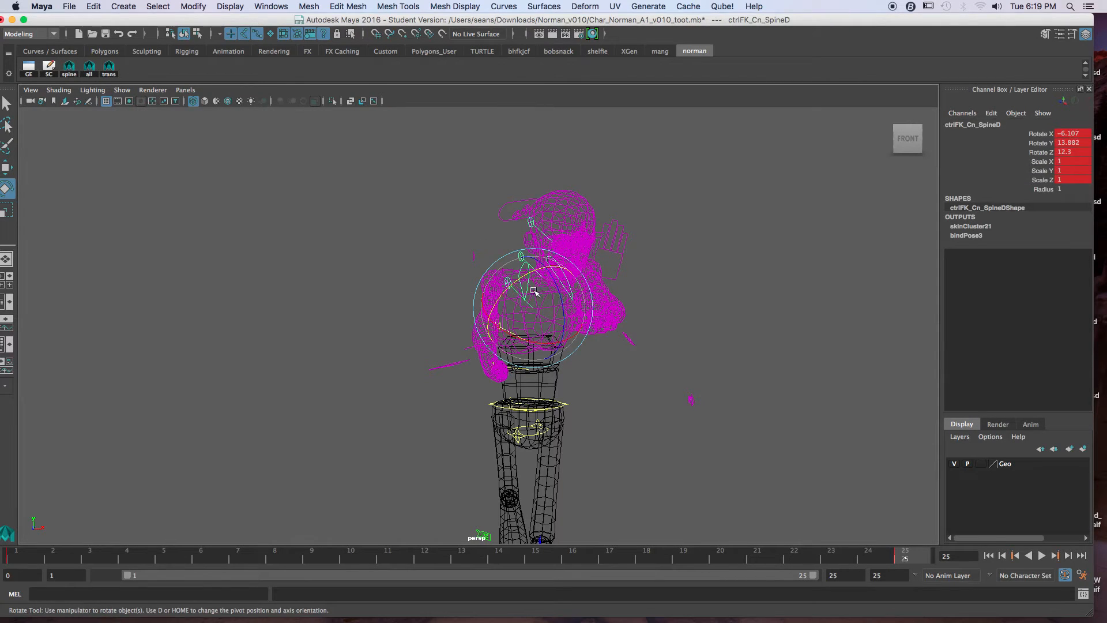
pyautogui.moveTo(536, 339); pyautogui.dragTo(557, 293)
pyautogui.press(',')
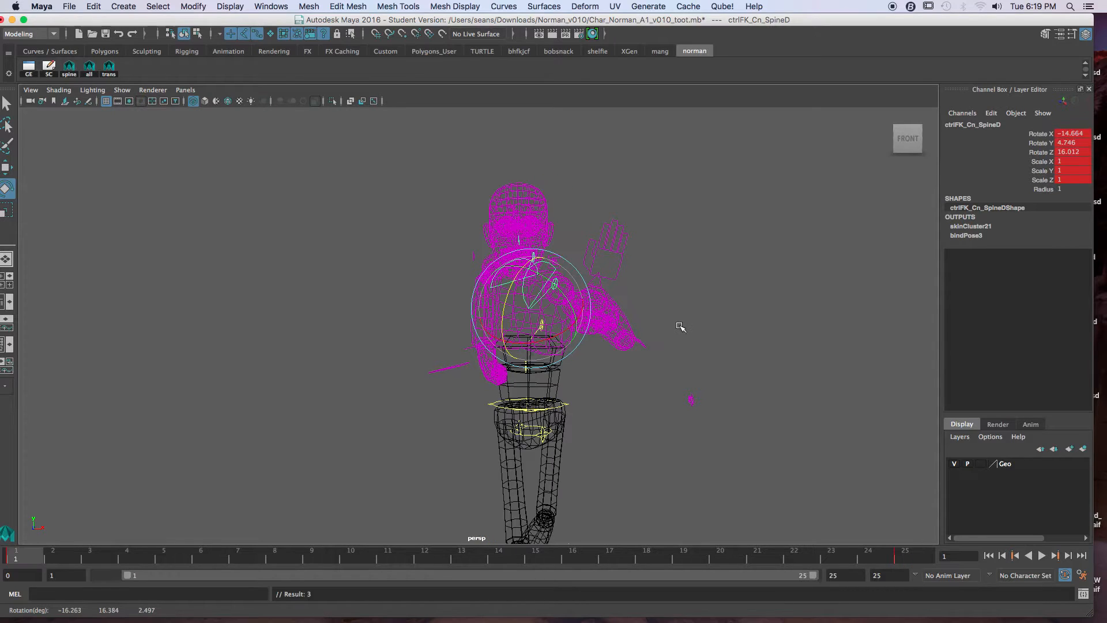
pyautogui.press('.')
pyautogui.press(',')
pyautogui.press('.')
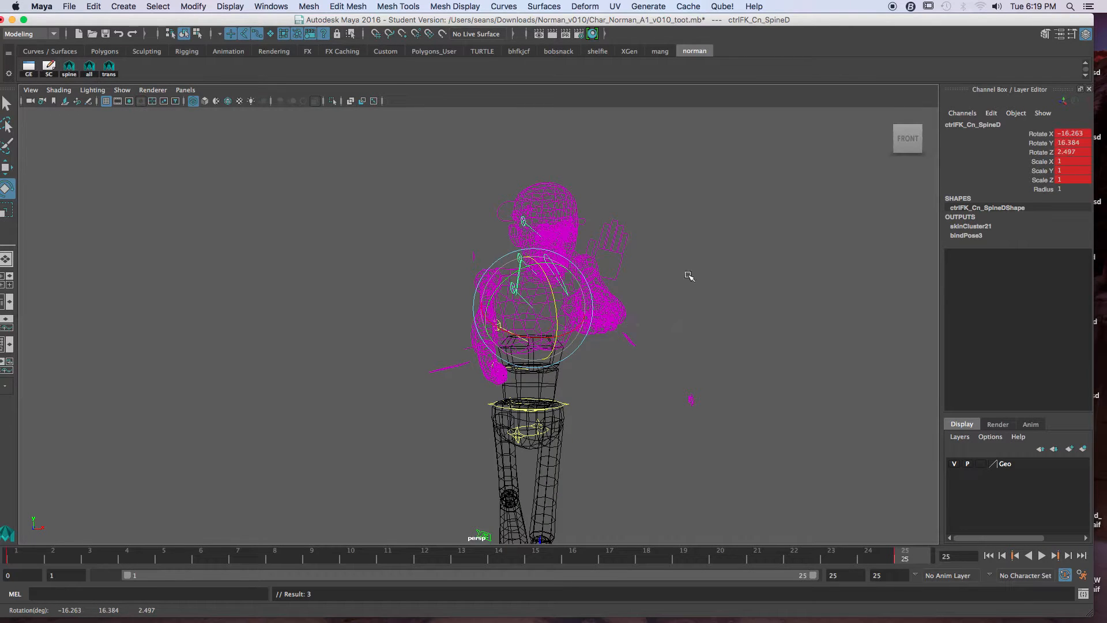
# Step: Return to shaded display and rotate the spine E neck control at frame 25 to about -16.5, -1.4, -4.6, checking from several sides
pyautogui.press('5')
pyautogui.keyDown('alt'); pyautogui.moveTo(561, 306); pyautogui.dragTo(507, 182); pyautogui.keyUp('alt')
pyautogui.click(506, 181)
pyautogui.click(476, 244)
pyautogui.keyDown('alt'); pyautogui.moveTo(479, 246); pyautogui.dragTo(516, 240); pyautogui.keyUp('alt')
pyautogui.moveTo(515, 286); pyautogui.dragTo(565, 260)
pyautogui.click(468, 189)
pyautogui.click(464, 218)
pyautogui.click(363, 202)
pyautogui.keyDown('alt'); pyautogui.moveTo(381, 216); pyautogui.dragTo(488, 229); pyautogui.keyUp('alt')
pyautogui.click(410, 271)
pyautogui.keyDown('alt'); pyautogui.moveTo(501, 278); pyautogui.dragTo(597, 305); pyautogui.keyUp('alt')
pyautogui.keyDown('alt'); pyautogui.moveTo(598, 304); pyautogui.dragTo(482, 312, button='right'); pyautogui.keyUp('alt')
pyautogui.keyDown('alt'); pyautogui.moveTo(482, 311); pyautogui.dragTo(478, 285, button='middle'); pyautogui.keyUp('alt')
pyautogui.keyDown('alt'); pyautogui.moveTo(479, 285); pyautogui.dragTo(504, 284, button='right'); pyautogui.keyUp('alt')
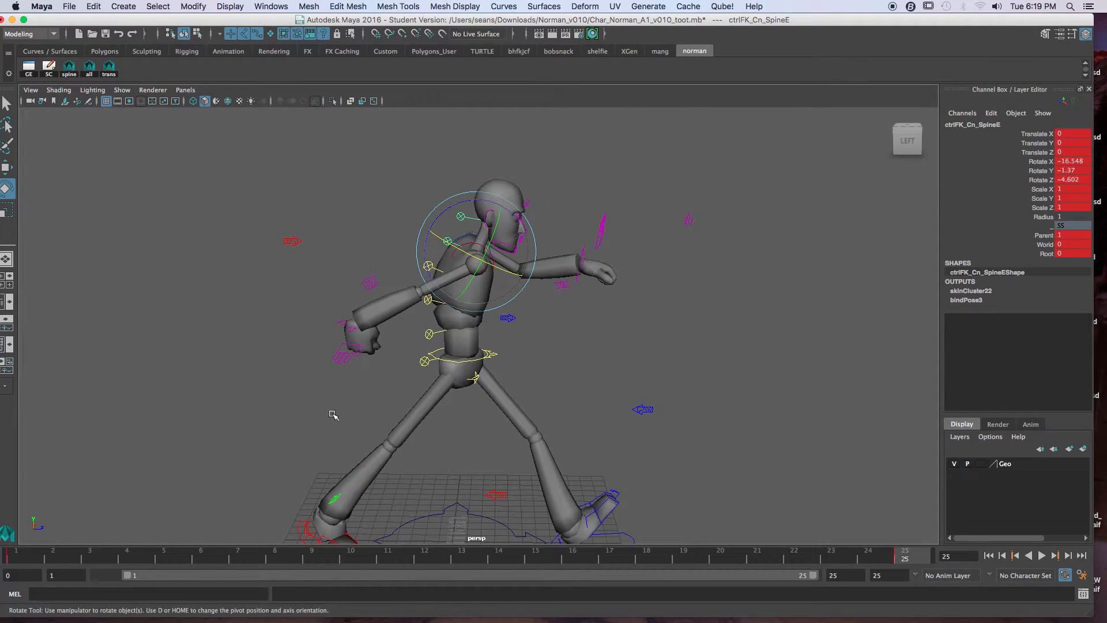
# Step: Compare frames 1 and 25 from the side, lean the neck forward with spine E and adjust the head's tilt with spine F
pyautogui.click(30, 559)
pyautogui.click(905, 558)
pyautogui.click(534, 166)
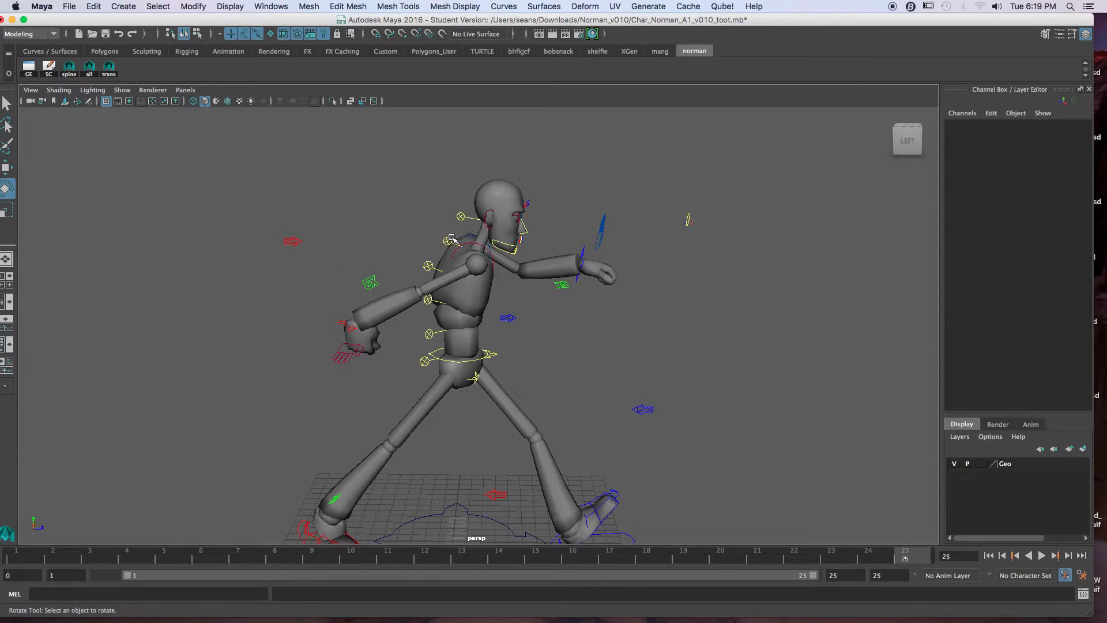
pyautogui.click(451, 238)
pyautogui.moveTo(533, 233); pyautogui.dragTo(545, 199)
pyautogui.click(547, 189)
pyautogui.click(540, 195)
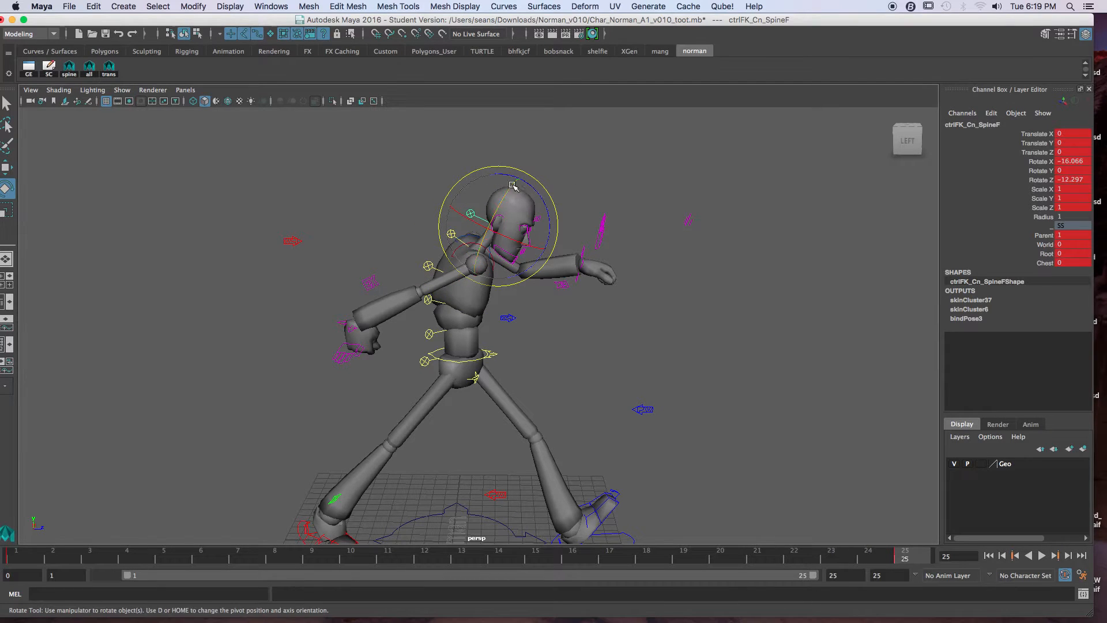
pyautogui.moveTo(538, 195); pyautogui.dragTo(579, 170)
pyautogui.click(595, 171)
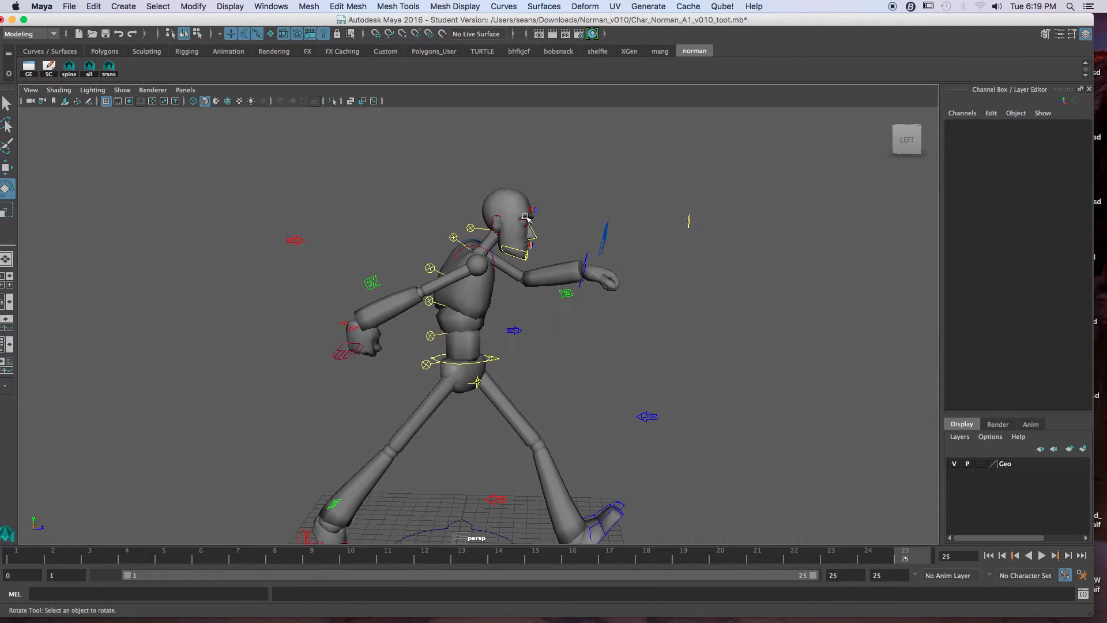
# Step: Check the right arm against frame 1 and move its IK hand control in front of the body at frame 25
pyautogui.click(347, 326)
pyautogui.keyDown('alt'); pyautogui.moveTo(646, 340); pyautogui.dragTo(610, 336); pyautogui.keyUp('alt')
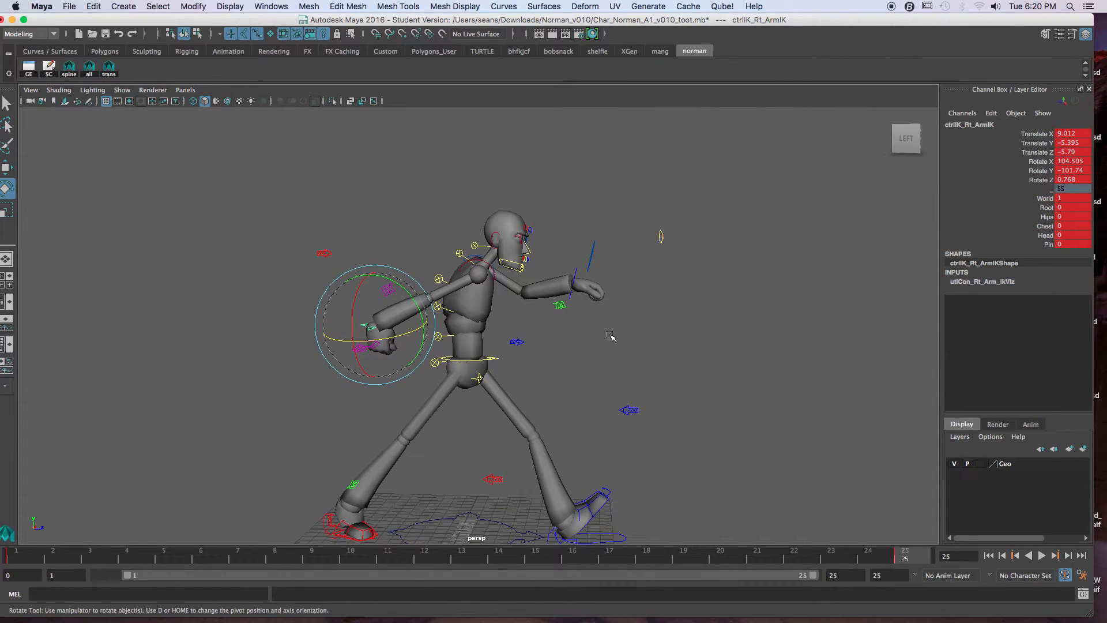
pyautogui.hotkey('alt', 'shift', 'v')
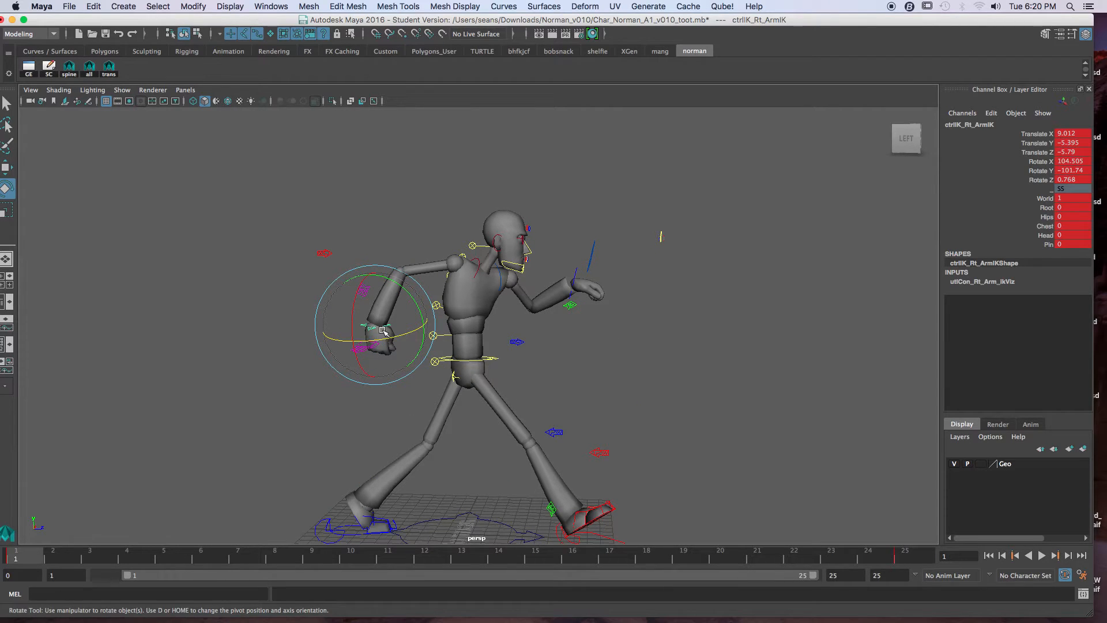
pyautogui.press('.')
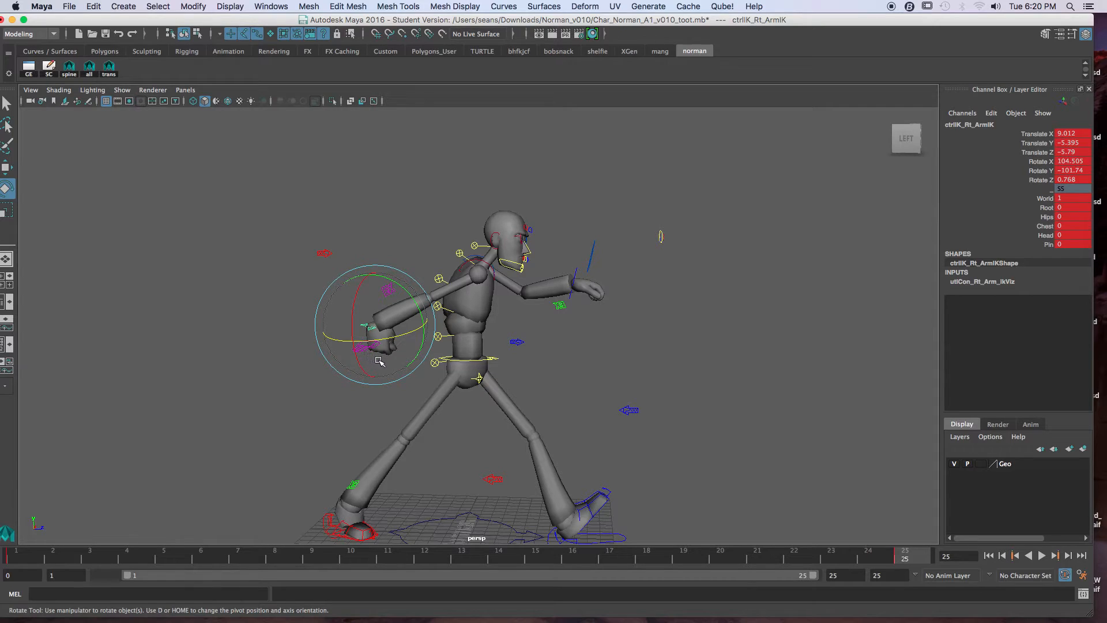
pyautogui.press(',')
pyautogui.press('.')
pyautogui.press('w')
pyautogui.moveTo(381, 332); pyautogui.dragTo(582, 279)
# Step: Move the left arm IK control behind the body to about -11, -5.8, -5.8 at frame 25 and rotate the hand, checking against frame 1
pyautogui.click(578, 272)
pyautogui.hotkey('alt', 'shift', 'v')
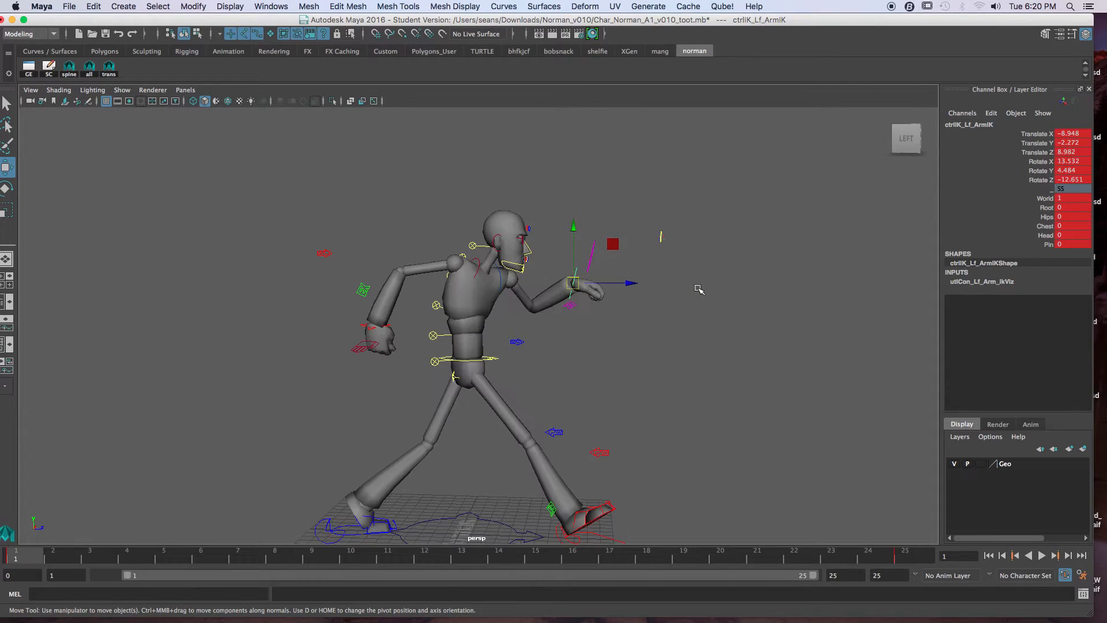
pyautogui.press('.')
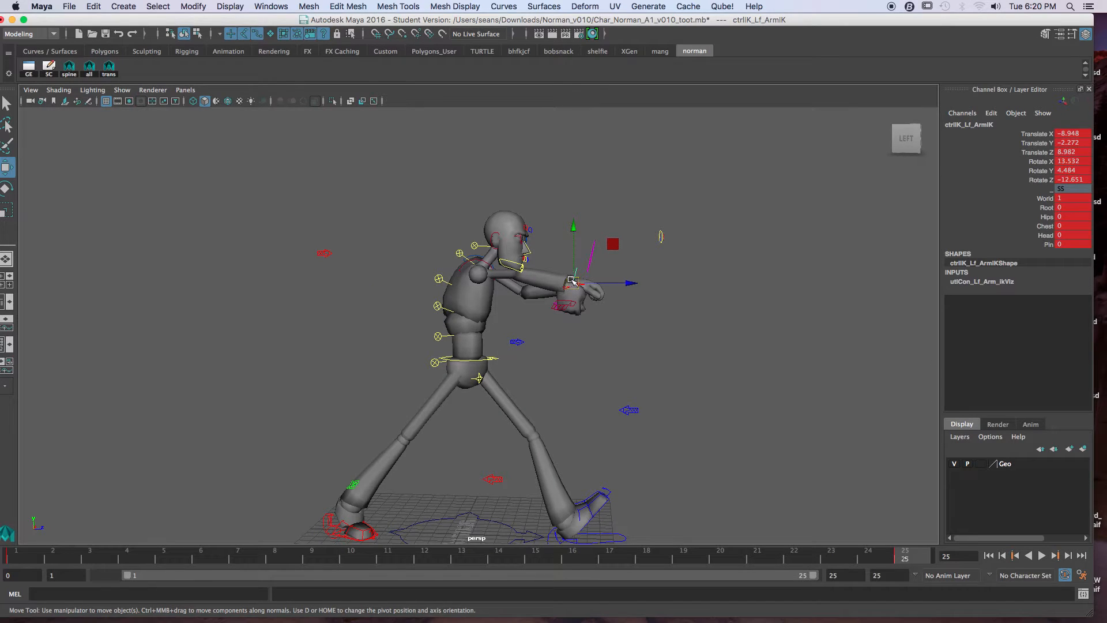
pyautogui.moveTo(573, 281); pyautogui.dragTo(382, 327)
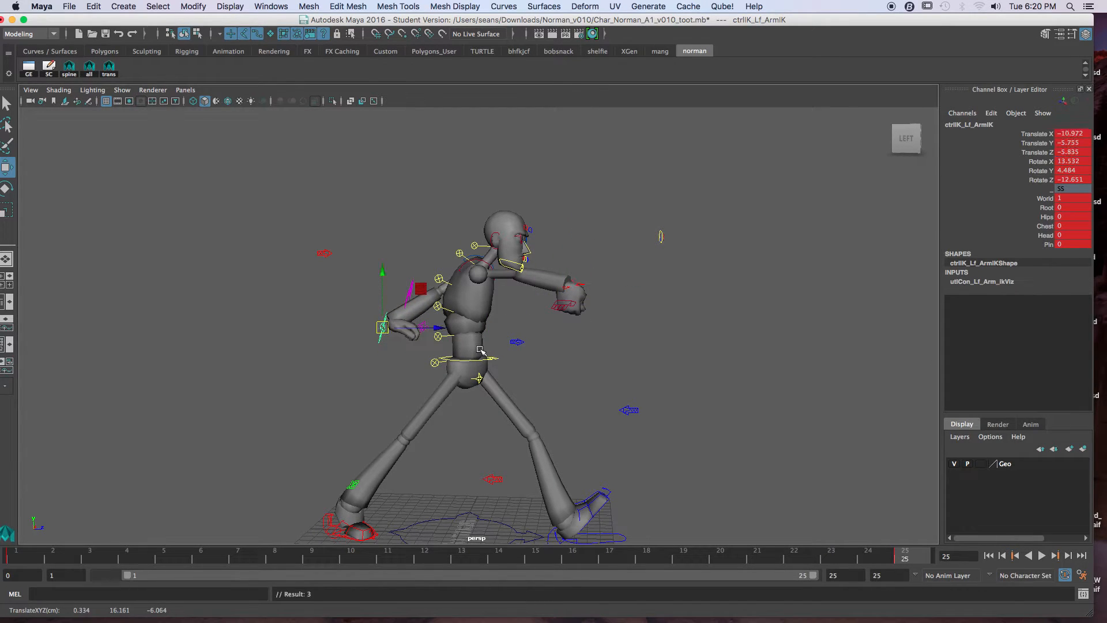
pyautogui.hotkey('alt', 'shift', 'v')
pyautogui.press('.')
pyautogui.hotkey('alt', 'shift', 'v')
pyautogui.press('e')
pyautogui.moveTo(430, 328); pyautogui.dragTo(427, 351)
# Step: Rotate the right hand control to about 72, -56, 11 and the left hand control to about 96.5, 69.3, 6.8 at frame 25
pyautogui.click(580, 288)
pyautogui.keyDown('alt'); pyautogui.moveTo(580, 288); pyautogui.dragTo(563, 318); pyautogui.keyUp('alt')
pyautogui.moveTo(590, 315)
pyautogui.mouseDown()
pyautogui.moveTo(608, 313)
pyautogui.moveTo(590, 303)
pyautogui.mouseUp()
pyautogui.keyDown('alt'); pyautogui.moveTo(545, 293); pyautogui.dragTo(544, 362); pyautogui.keyUp('alt')
pyautogui.click(492, 394)
pyautogui.keyDown('alt'); pyautogui.moveTo(492, 393); pyautogui.dragTo(463, 377); pyautogui.keyUp('alt')
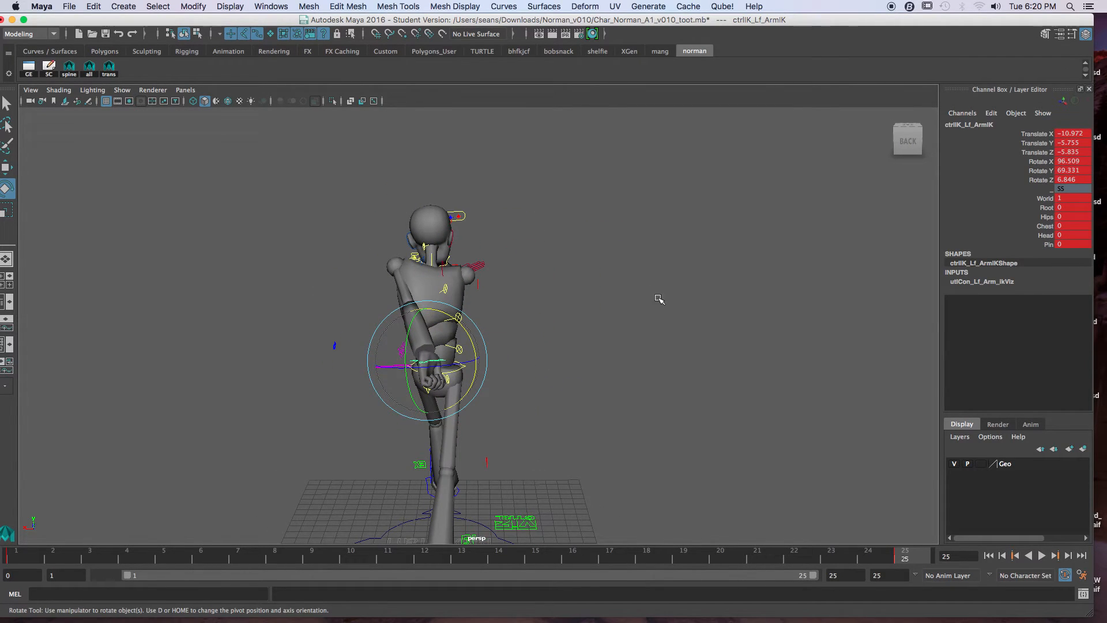
pyautogui.keyDown('alt'); pyautogui.moveTo(460, 302); pyautogui.dragTo(461, 293); pyautogui.keyUp('alt')
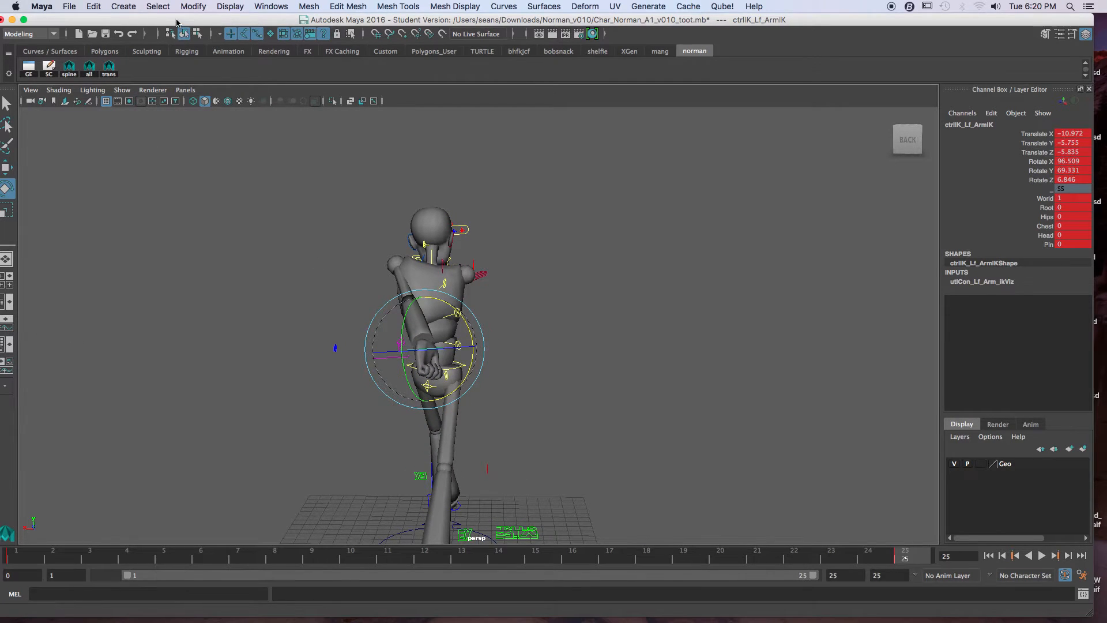
pyautogui.moveTo(176, 22); pyautogui.dragTo(197, 22)
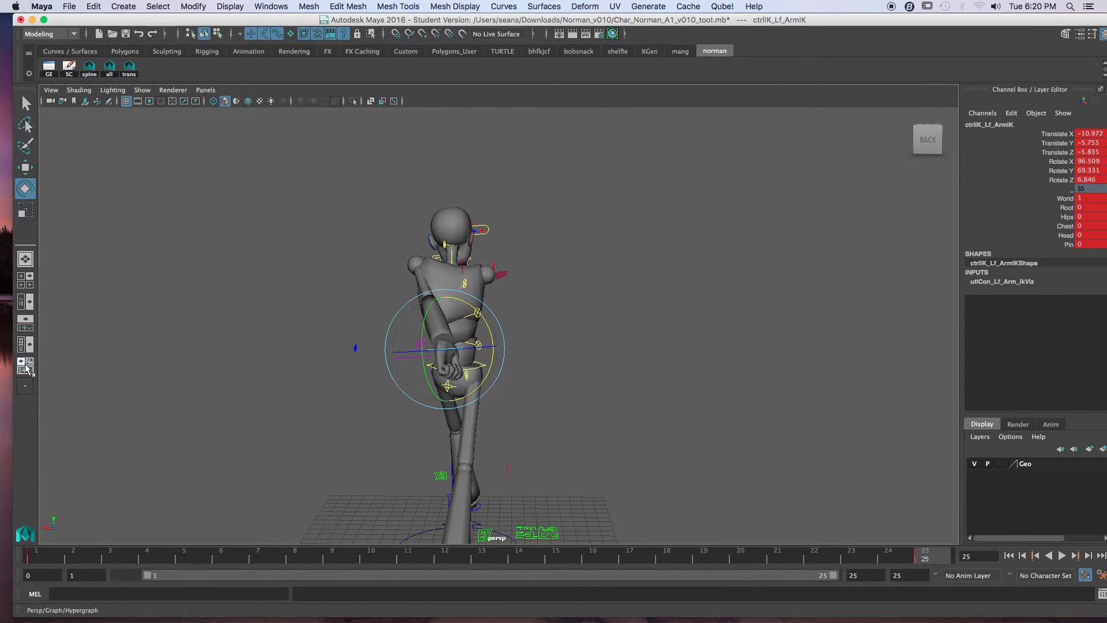
pyautogui.moveTo(280, 21); pyautogui.dragTo(242, 21)
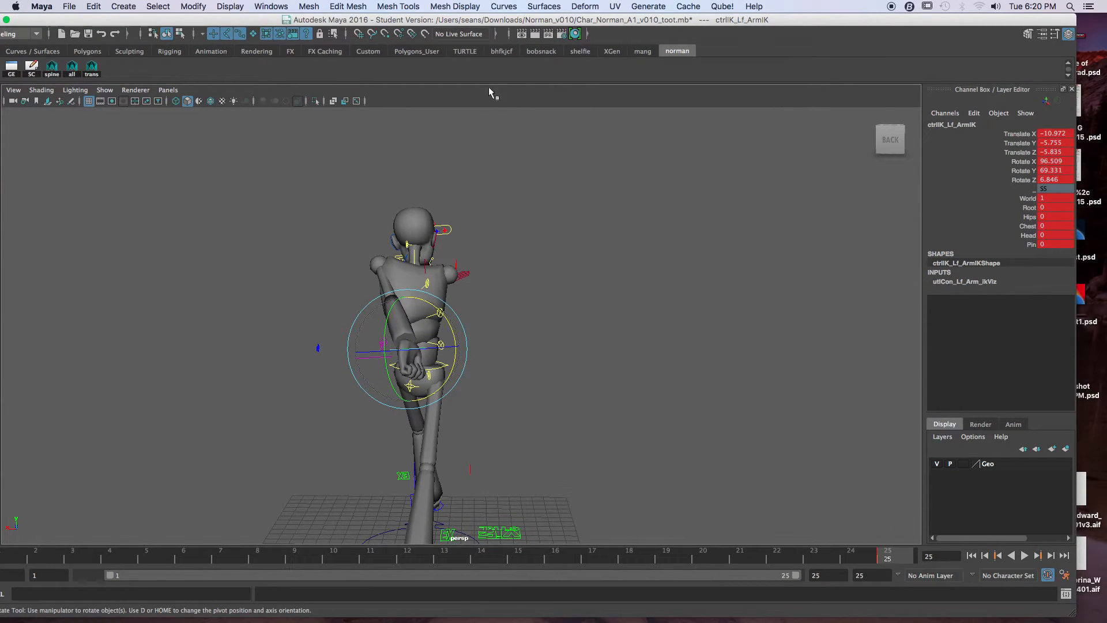
pyautogui.moveTo(459, 20); pyautogui.dragTo(479, 20)
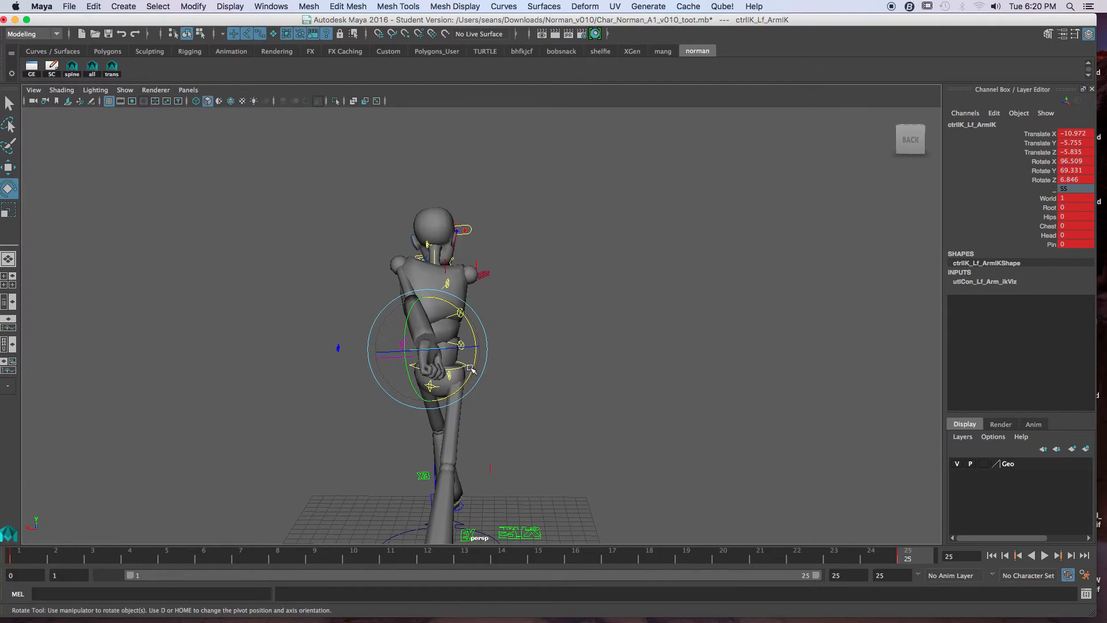
# Step: Reposition the arm pole vectors at frame 25, placing the left one behind the body and the right one lower to bend both elbows
pyautogui.keyDown('alt'); pyautogui.moveTo(471, 369); pyautogui.dragTo(444, 380); pyautogui.keyUp('alt')
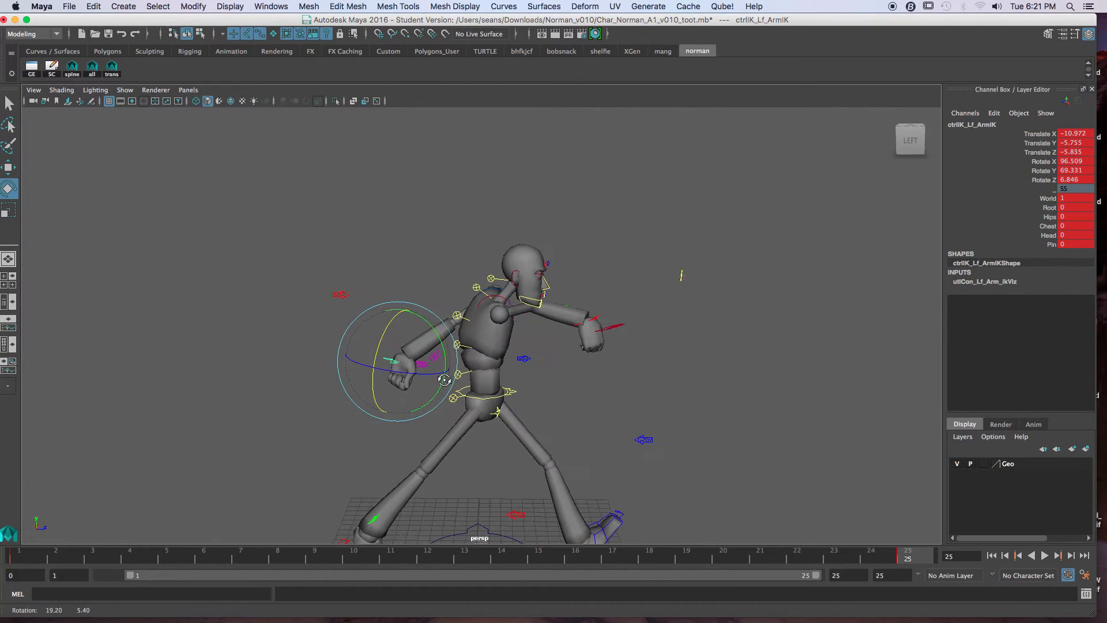
pyautogui.scroll(5, 444, 380)
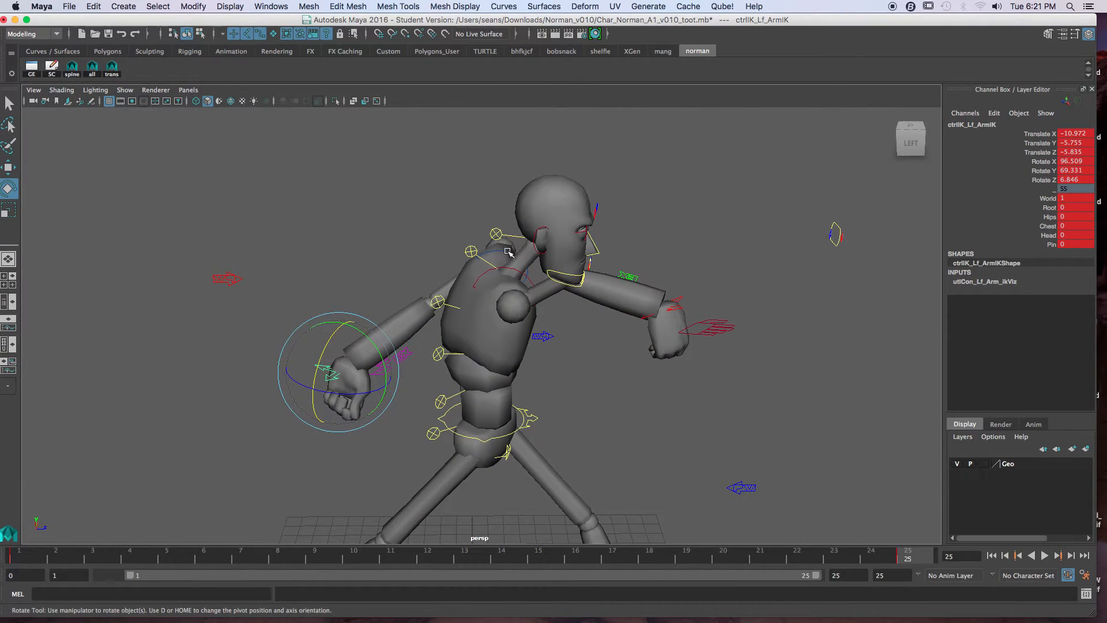
pyautogui.click(508, 252)
pyautogui.keyDown('alt'); pyautogui.moveTo(507, 252); pyautogui.dragTo(516, 294); pyautogui.keyUp('alt')
pyautogui.moveTo(564, 213); pyautogui.dragTo(540, 200)
pyautogui.keyDown('alt'); pyautogui.moveTo(519, 270); pyautogui.dragTo(470, 417); pyautogui.keyUp('alt')
pyautogui.click(506, 427)
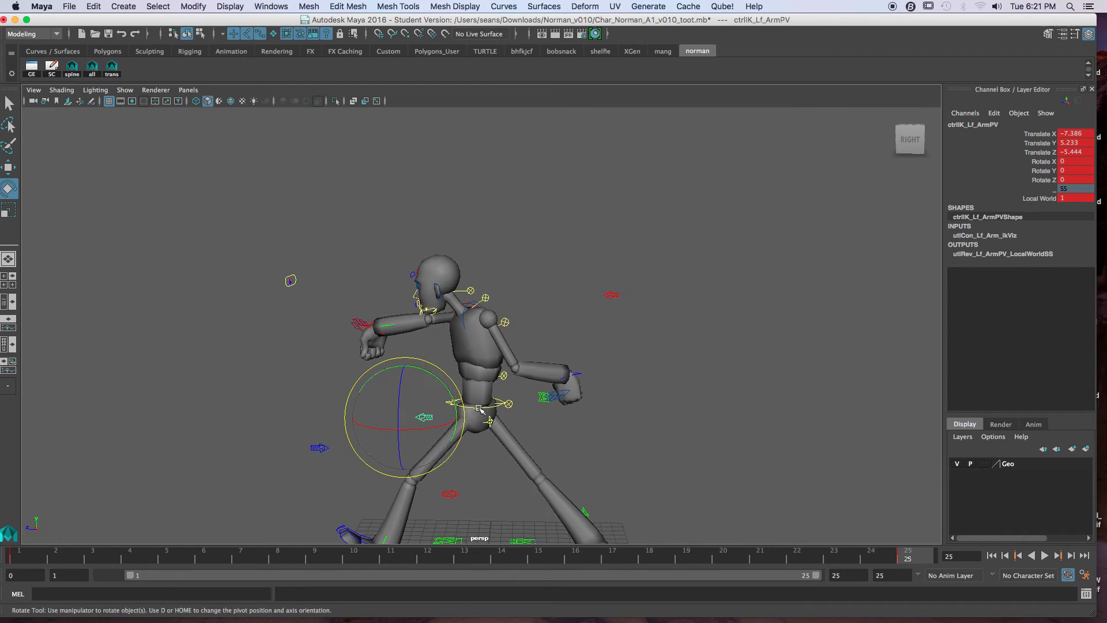
pyautogui.press('w')
pyautogui.moveTo(406, 418); pyautogui.dragTo(515, 330)
pyautogui.moveTo(451, 269); pyautogui.dragTo(596, 267)
pyautogui.keyDown('alt'); pyautogui.moveTo(551, 322); pyautogui.dragTo(552, 403); pyautogui.keyUp('alt')
pyautogui.click(351, 301)
pyautogui.keyDown('alt'); pyautogui.moveTo(648, 371); pyautogui.dragTo(607, 338); pyautogui.keyUp('alt')
# Step: Set the right arm IK control to about 11, -2.6, 9.1 with rotation 34.6, -3.1, 8.4 at frame 25, comparing with frame 1
pyautogui.click(597, 327)
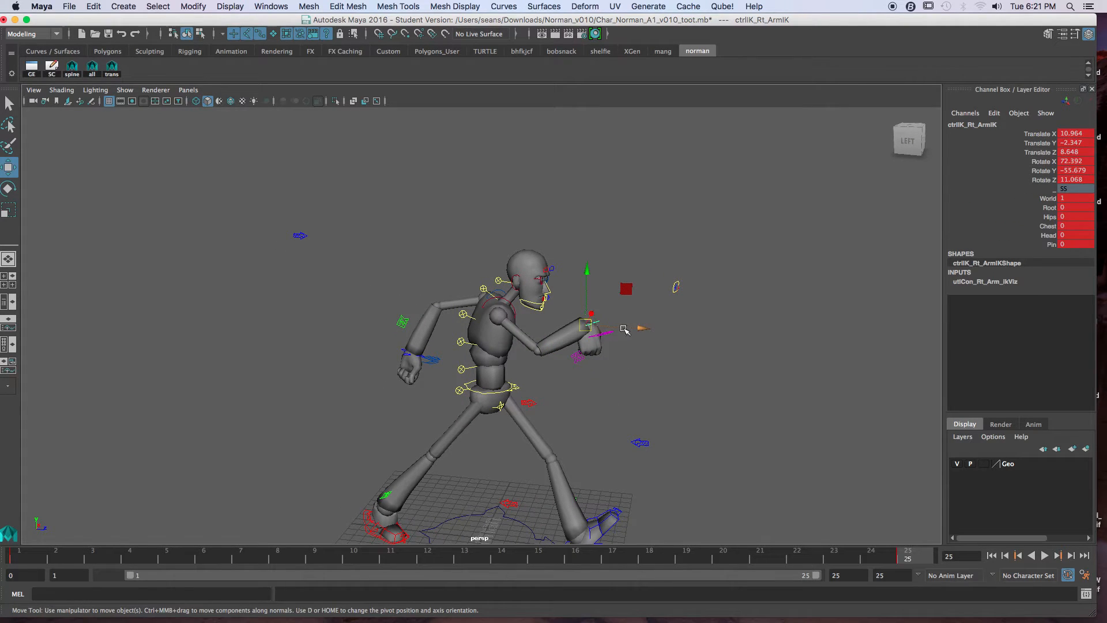
pyautogui.press('e')
pyautogui.moveTo(570, 377); pyautogui.dragTo(591, 328)
pyautogui.press('w')
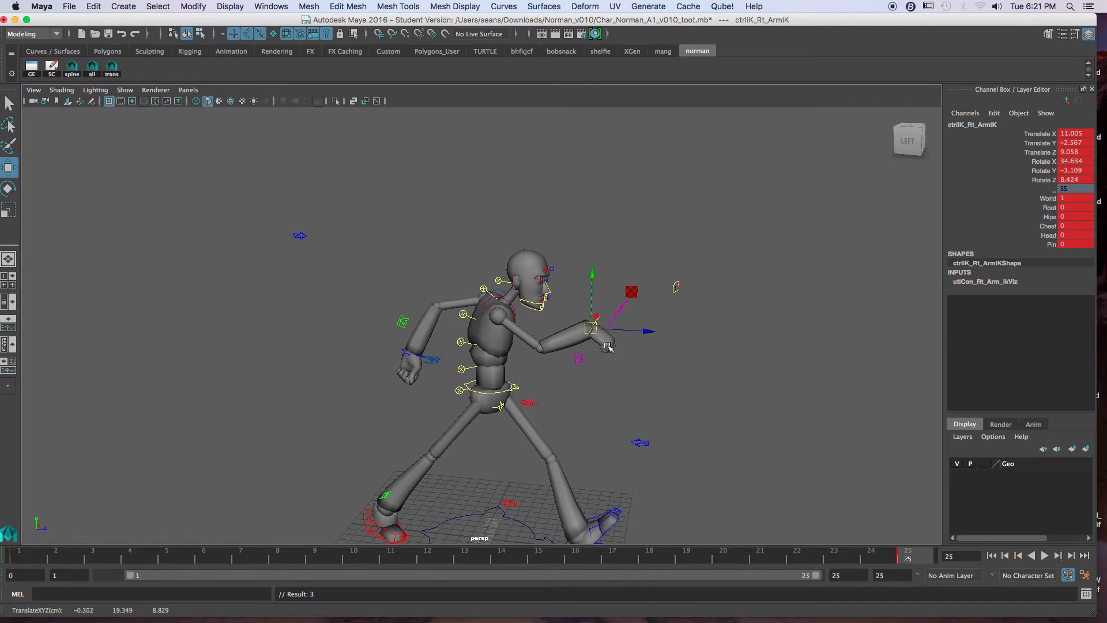
pyautogui.press(',')
pyautogui.press('.')
pyautogui.press(',')
pyautogui.press('.')
# Step: Rotate the left hand control to about 90.8, 126.1, 2.5 and key it at frame 25
pyautogui.click(406, 354)
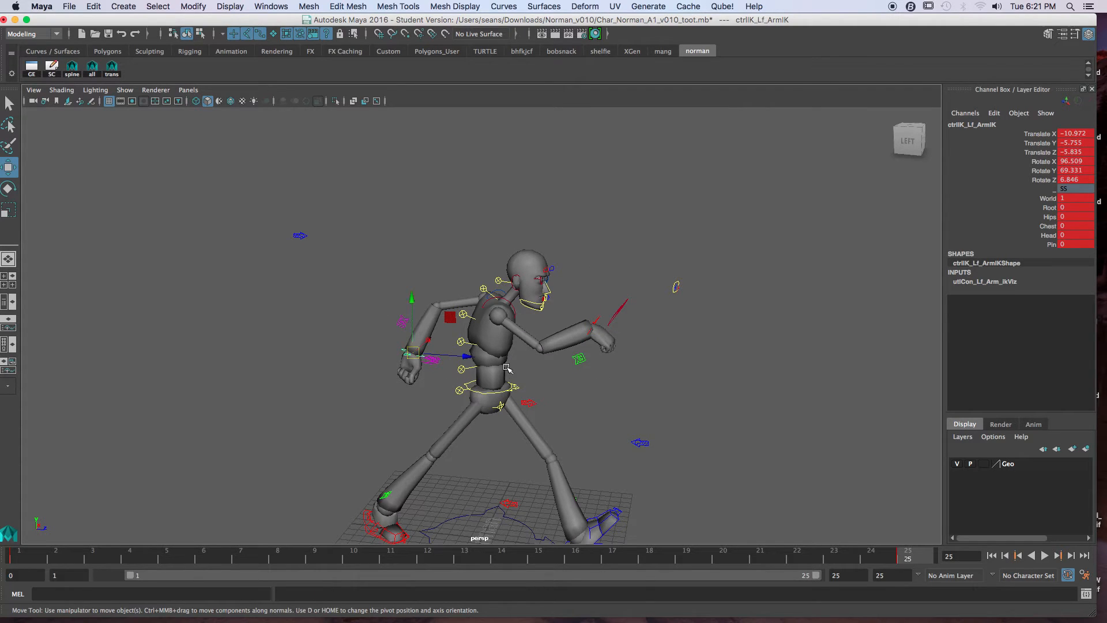
pyautogui.press('e')
pyautogui.moveTo(432, 369); pyautogui.dragTo(463, 368)
pyautogui.press('s')
pyautogui.moveTo(460, 317); pyautogui.dragTo(455, 311)
pyautogui.press('s')
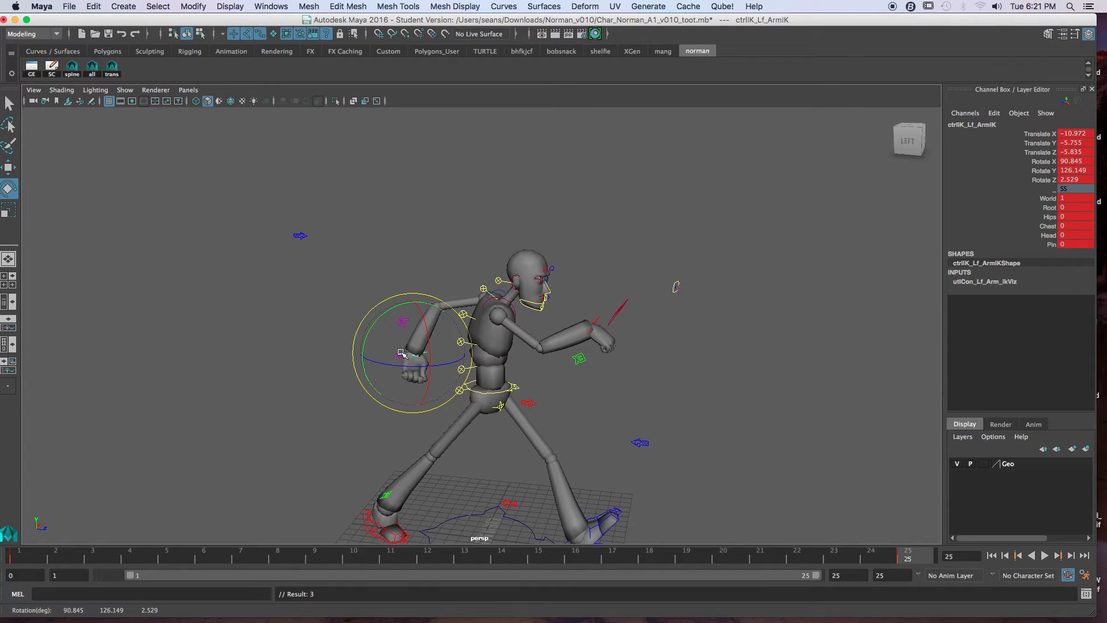
# Step: Rotate the right clavicle control forward to about -4, 17, 9 at frame 25, comparing the arm pose with frame 1
pyautogui.click(597, 318)
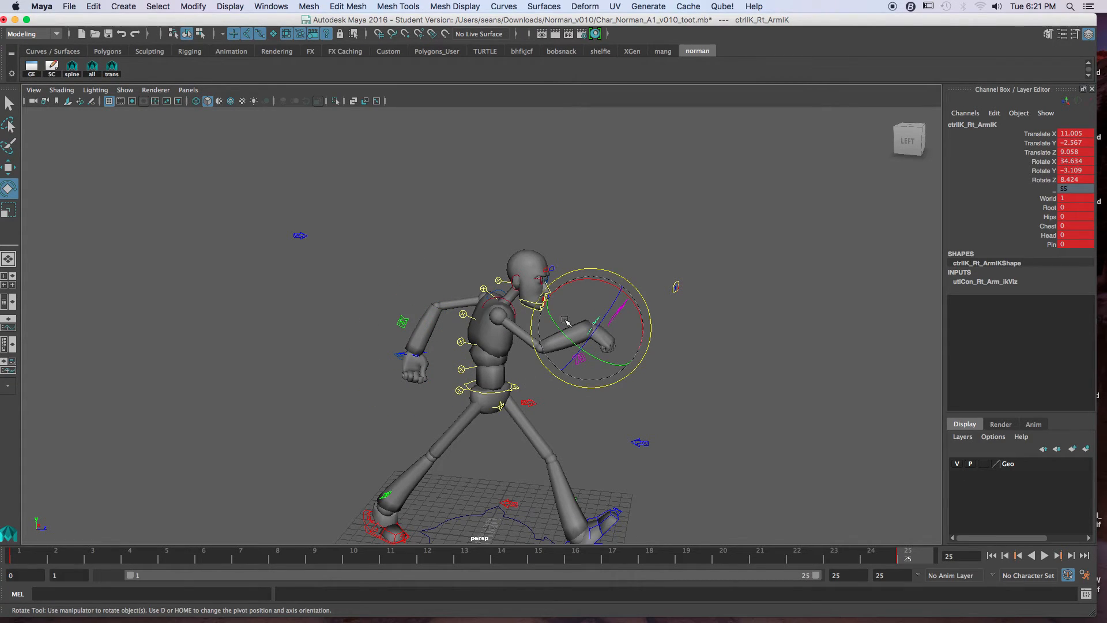
pyautogui.keyDown('alt'); pyautogui.moveTo(587, 447); pyautogui.dragTo(593, 443); pyautogui.keyUp('alt')
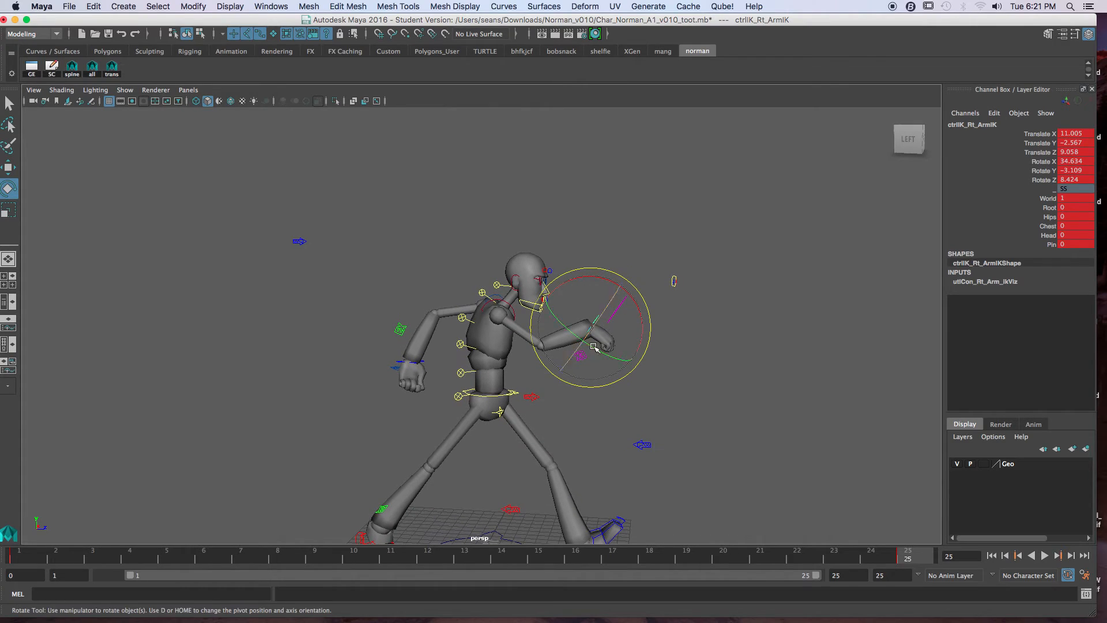
pyautogui.press(',')
pyautogui.press('.')
pyautogui.press(',')
pyautogui.press('.')
pyautogui.click(602, 224)
pyautogui.click(512, 307)
pyautogui.moveTo(519, 314); pyautogui.dragTo(565, 318)
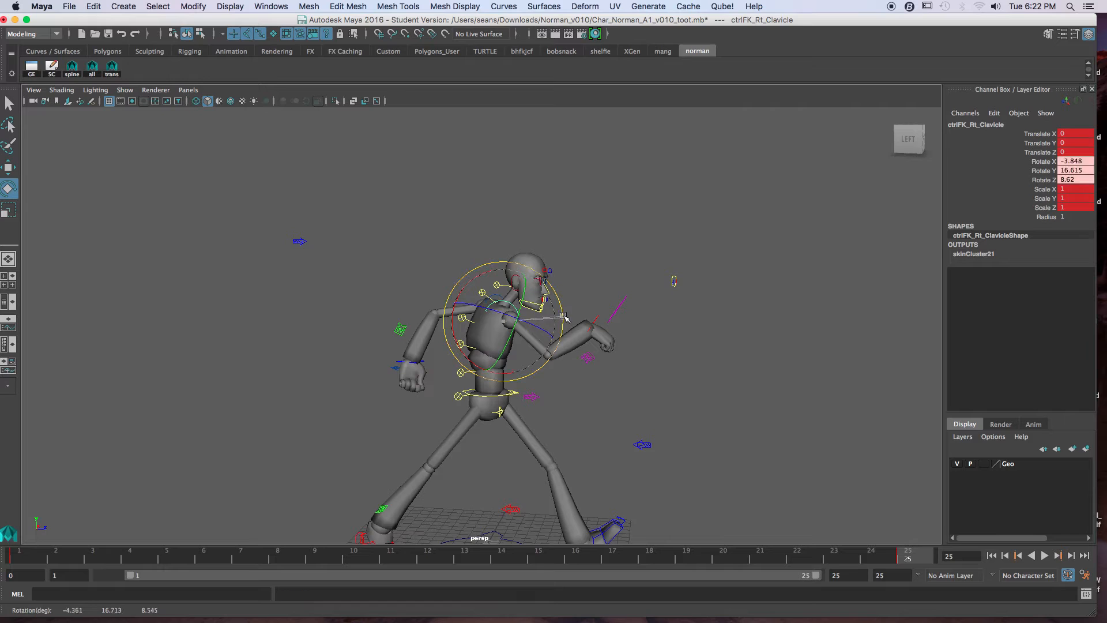
pyautogui.click(602, 325)
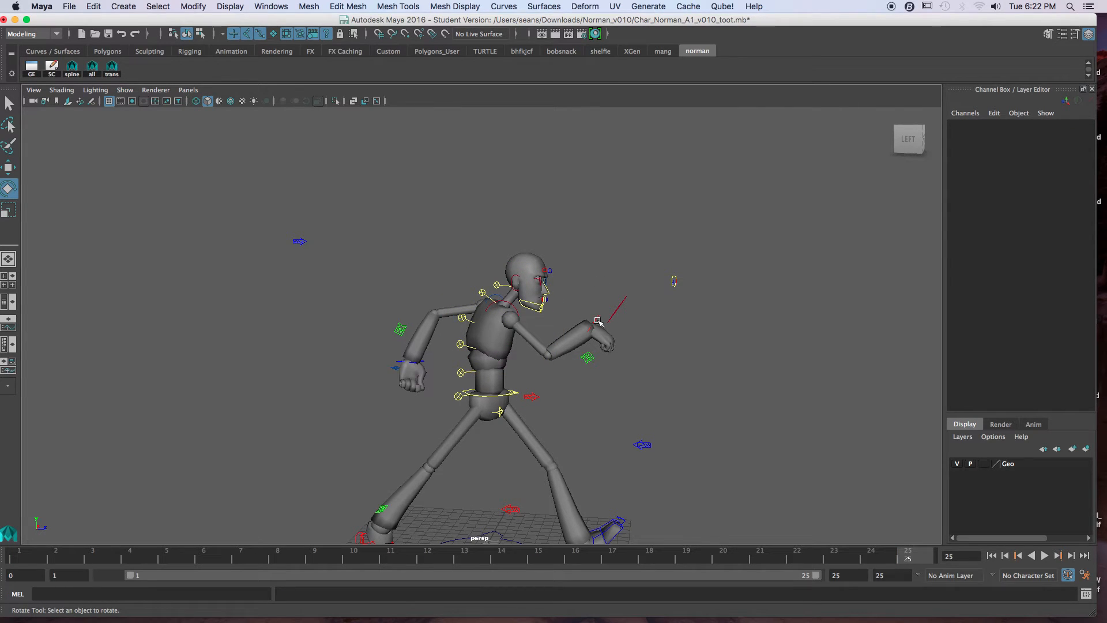
# Step: Rotate the right clavicle control further forward at frame 25 to match the shoulder reach of frame 1
pyautogui.click(597, 319)
pyautogui.press(',')
pyautogui.press('.')
pyautogui.press(',')
pyautogui.press('.')
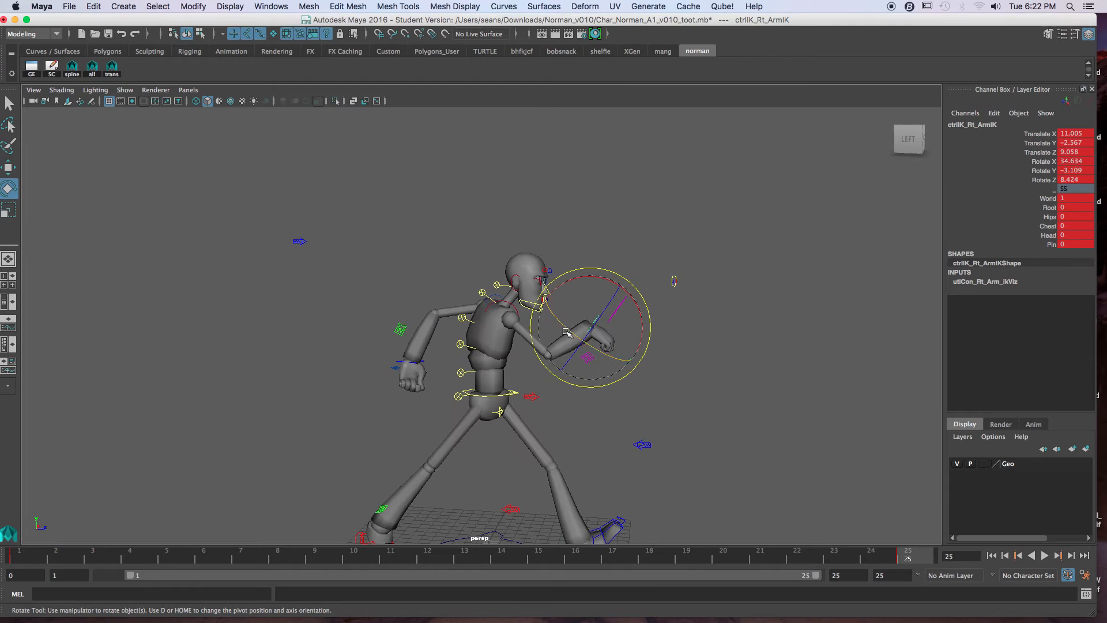
pyautogui.click(511, 305)
pyautogui.moveTo(521, 310); pyautogui.dragTo(559, 325)
pyautogui.click(597, 321)
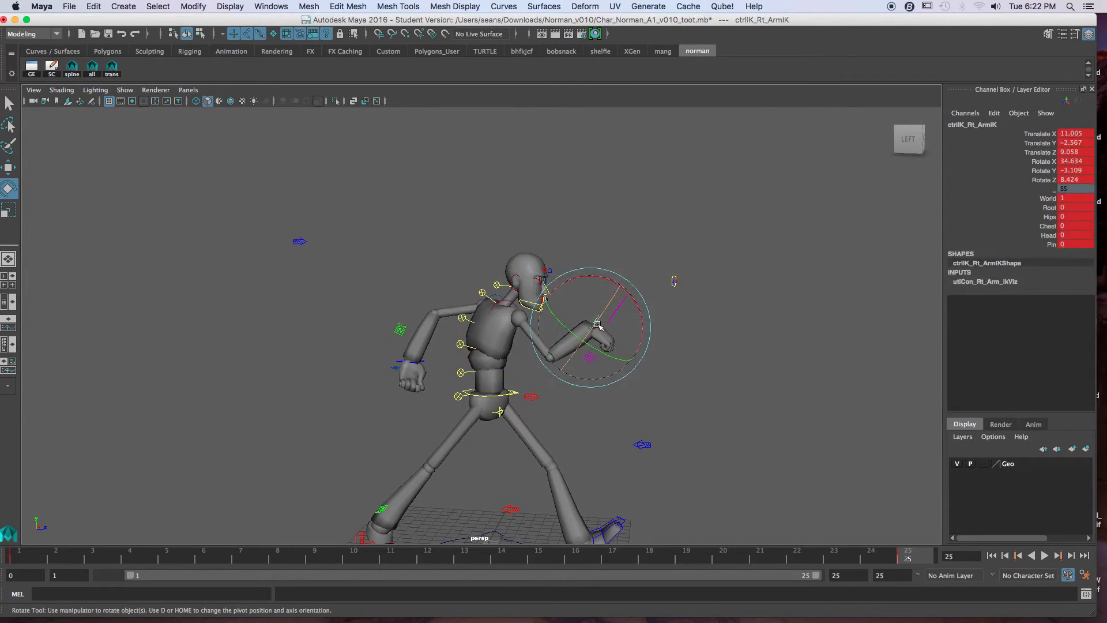
pyautogui.press(',')
pyautogui.press('.')
pyautogui.press(',')
pyautogui.press('.')
# Step: Rotate the left clavicle control to about 20.2, -3.4, -28.3 at frame 25 and compare it with frame 1 from behind
pyautogui.click(517, 302)
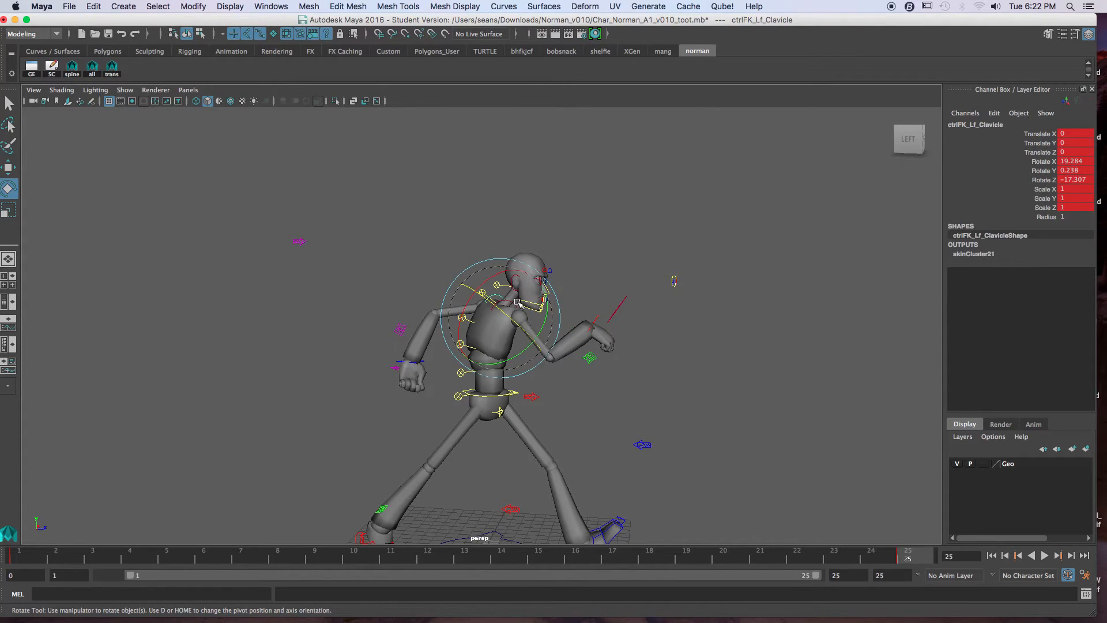
pyautogui.moveTo(543, 312); pyautogui.dragTo(528, 333)
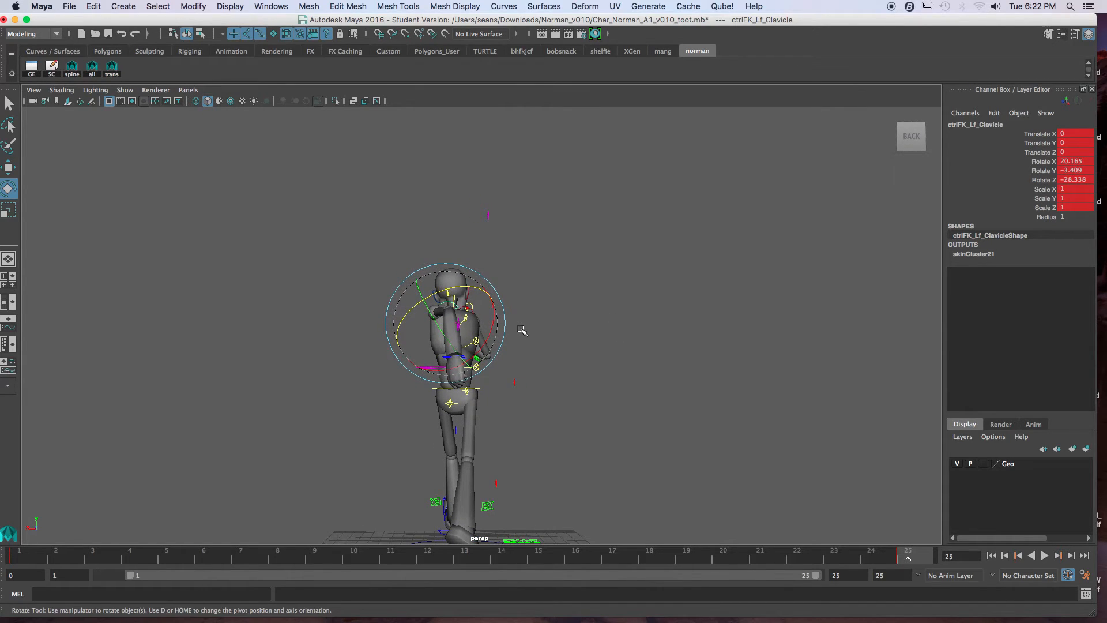
pyautogui.press(',')
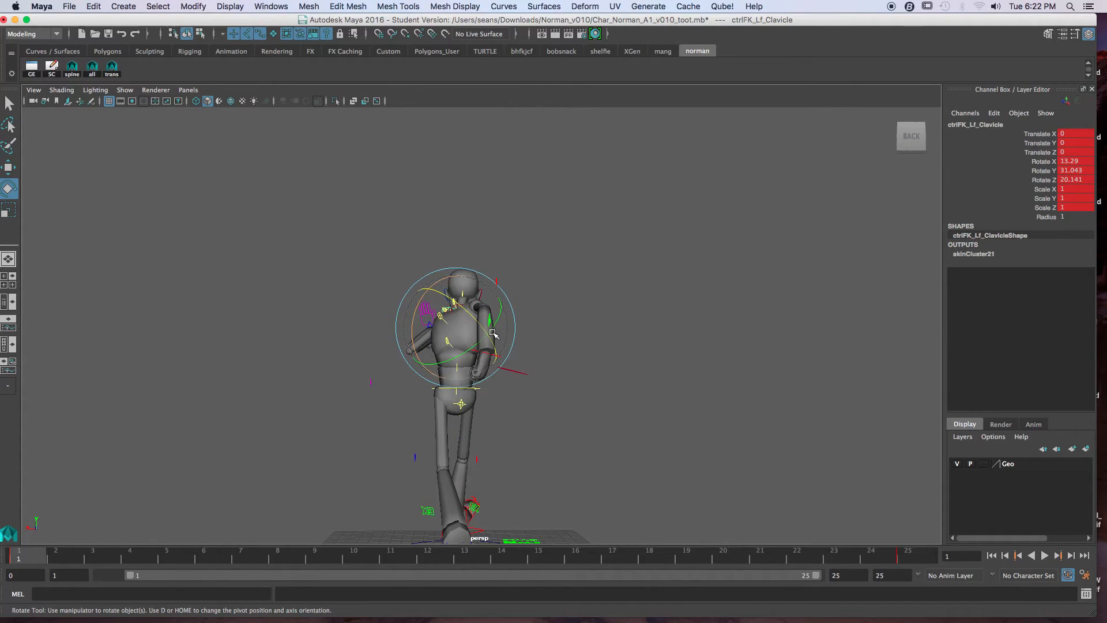
pyautogui.press('.')
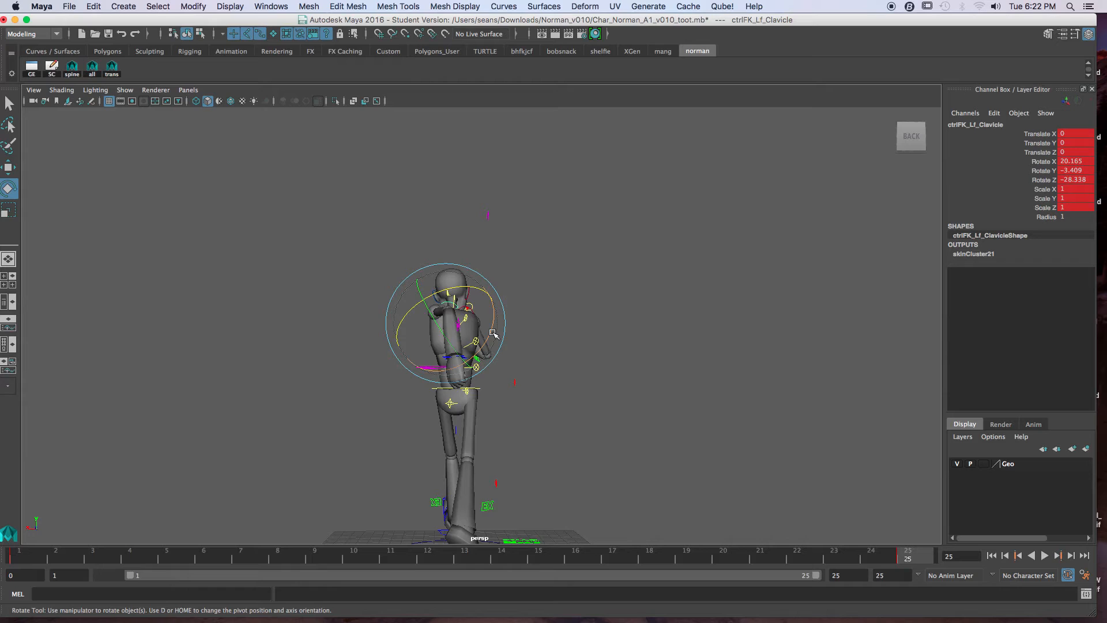
pyautogui.press(',')
pyautogui.press('.')
pyautogui.press(',')
pyautogui.press('.')
pyautogui.press(',')
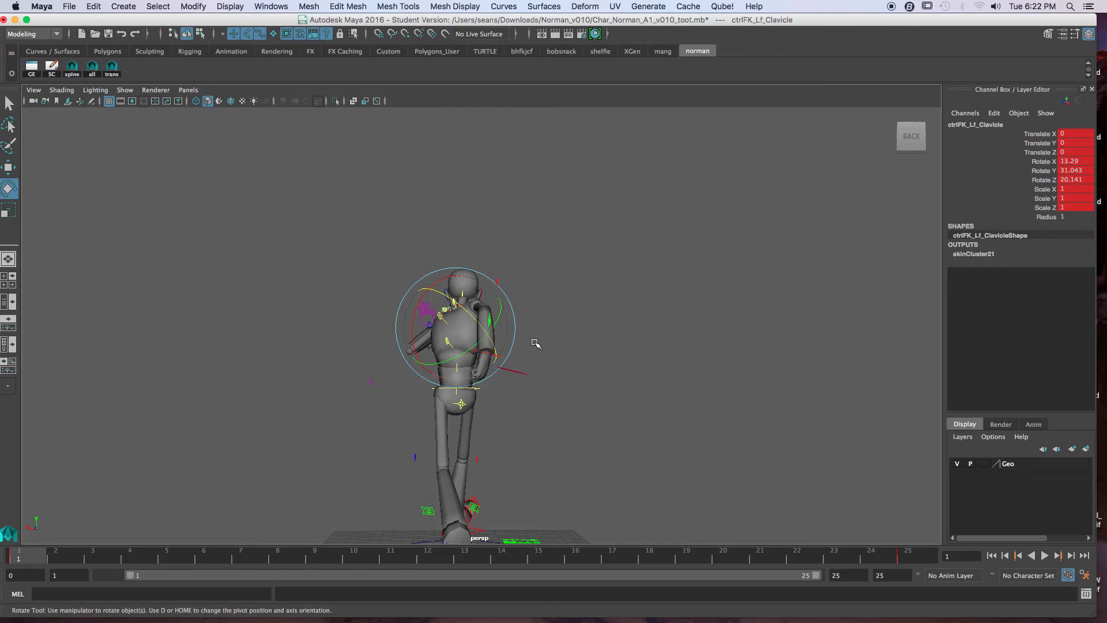
pyautogui.press('.')
pyautogui.press(',')
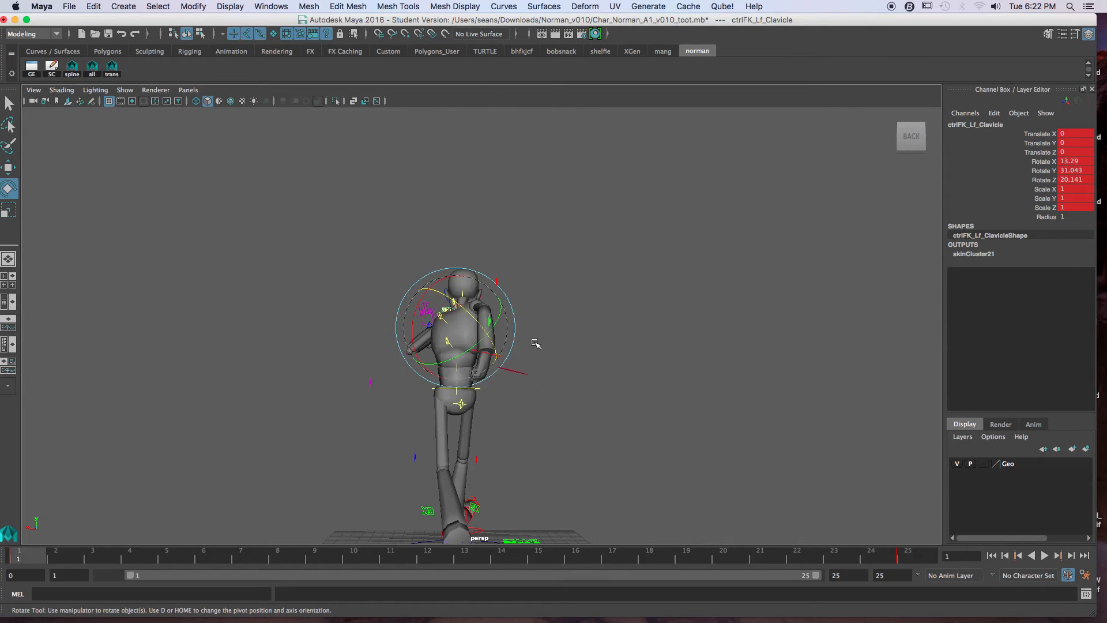
pyautogui.press('.')
# Step: Rotate the SpineB control to about 2.8, -0.2, 4.2, key it at frame 25 and check it against frame 1
pyautogui.click(575, 375)
pyautogui.click(478, 370)
pyautogui.moveTo(478, 370); pyautogui.dragTo(463, 372)
pyautogui.press('s')
pyautogui.press(',')
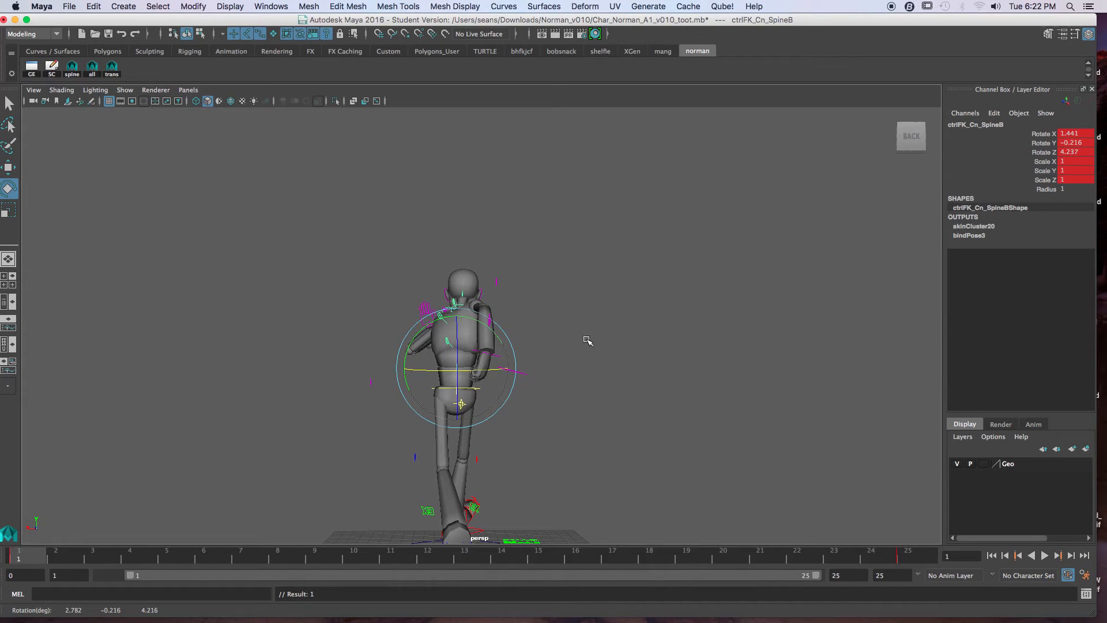
pyautogui.press('.')
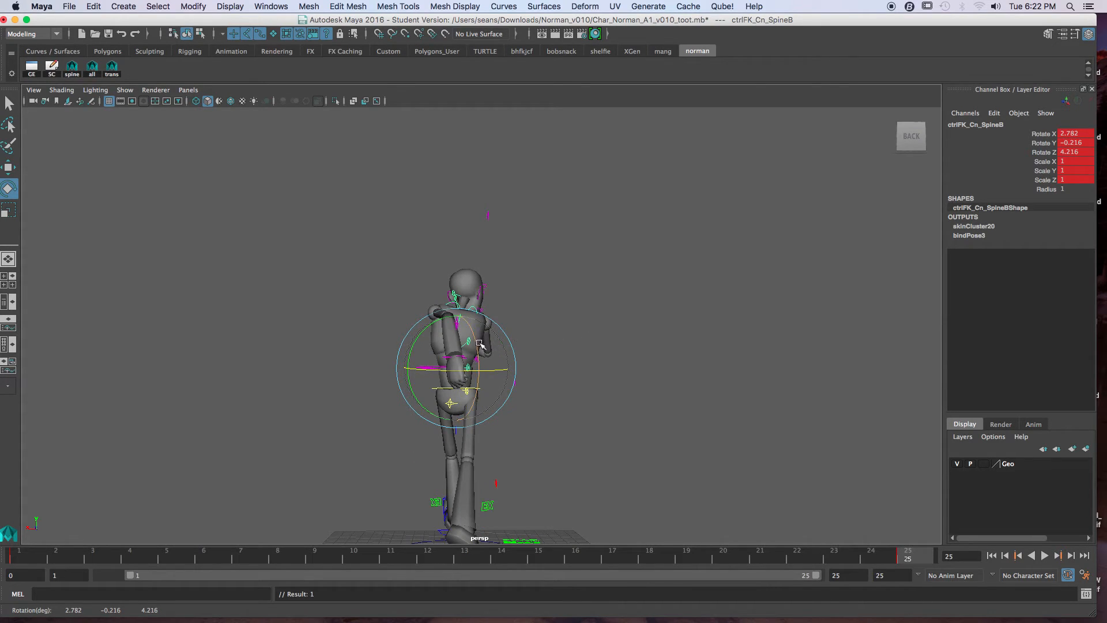
# Step: Rotate the SpineC control to about 9.3, 5.4, 19.6, key it at frame 25 and check it against frame 1
pyautogui.click(479, 343)
pyautogui.click(468, 339)
pyautogui.moveTo(493, 339); pyautogui.dragTo(500, 341)
pyautogui.press('s')
pyautogui.press(',')
pyautogui.press('.')
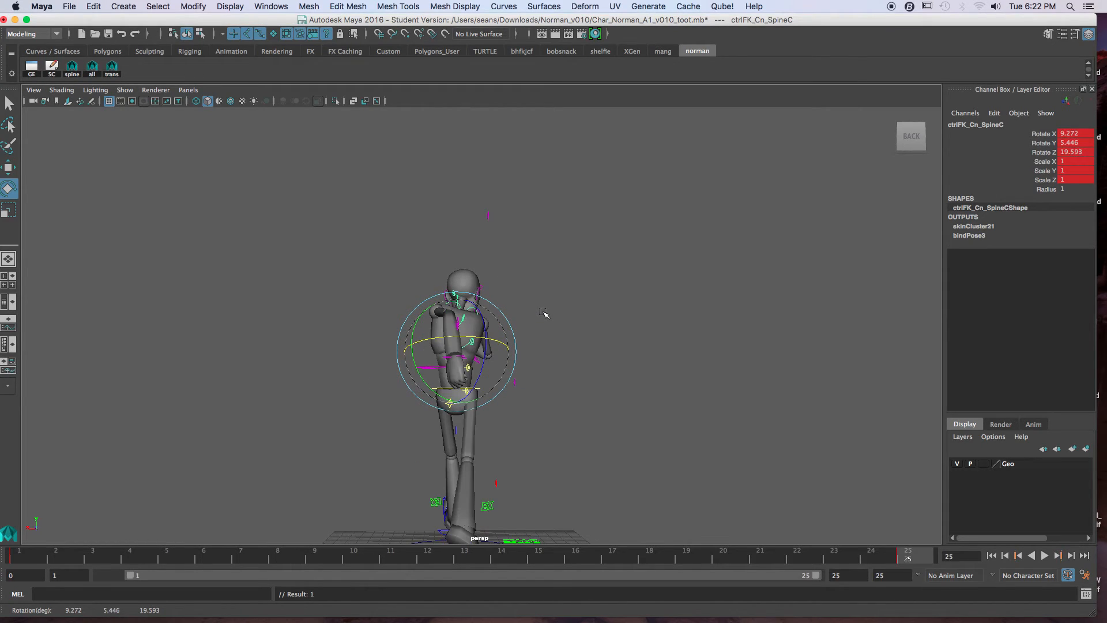
# Step: Examine the whole rig's poses at frames 1 and 25 from the front with the body controls selected
pyautogui.click(537, 315)
pyautogui.click(483, 328)
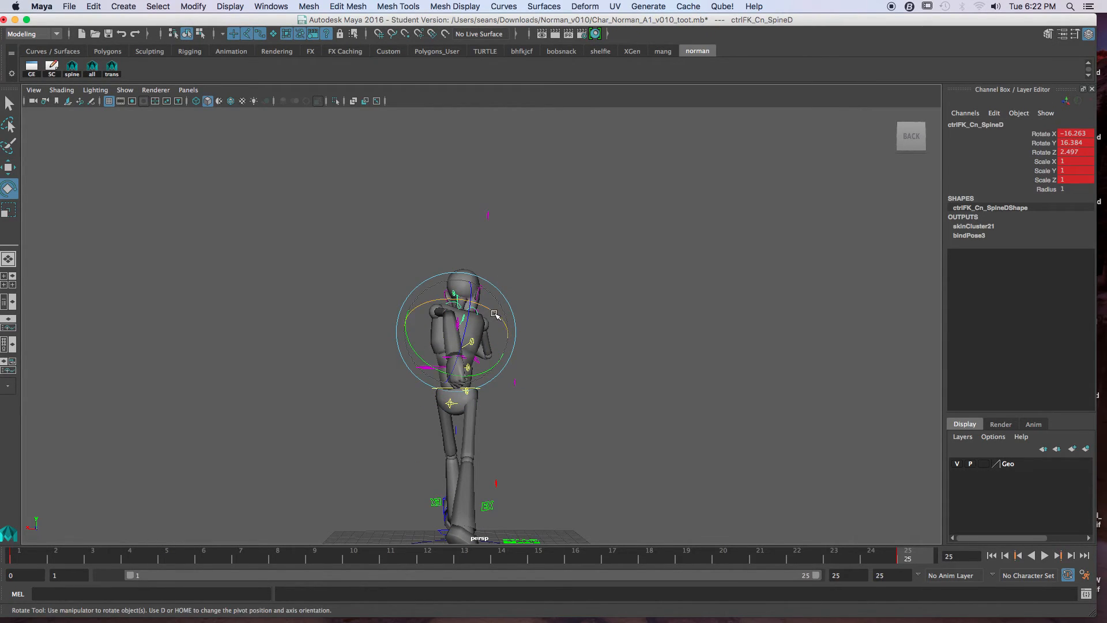
pyautogui.click(562, 325)
pyautogui.keyDown('alt'); pyautogui.moveTo(546, 325); pyautogui.dragTo(503, 358); pyautogui.keyUp('alt')
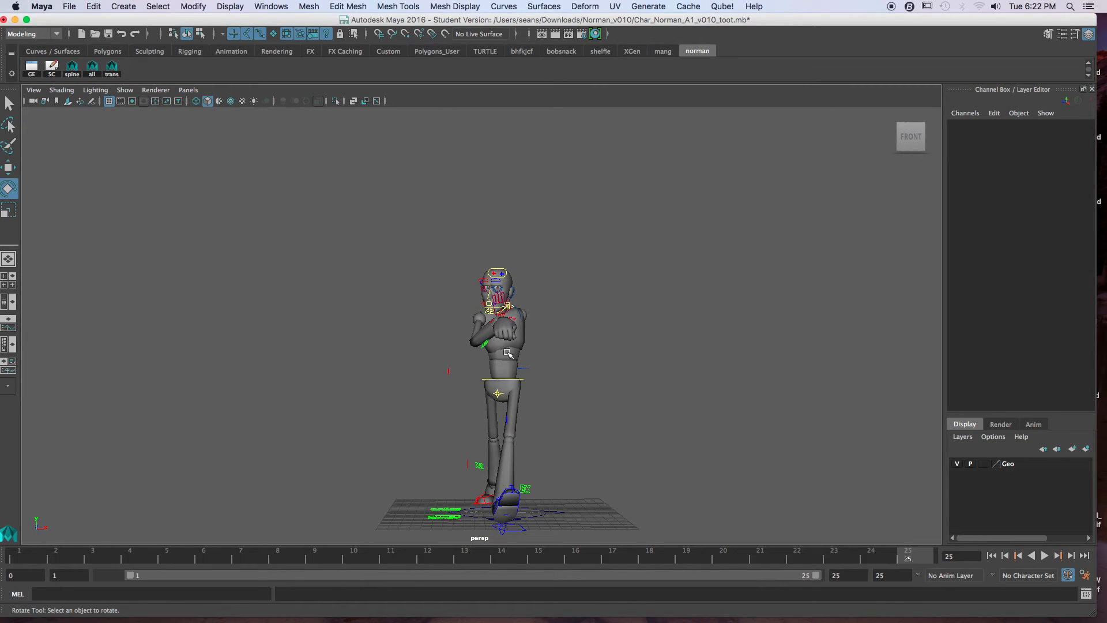
pyautogui.moveTo(440, 292); pyautogui.dragTo(621, 420)
pyautogui.press(',')
pyautogui.press('.')
pyautogui.press(',')
pyautogui.press('.')
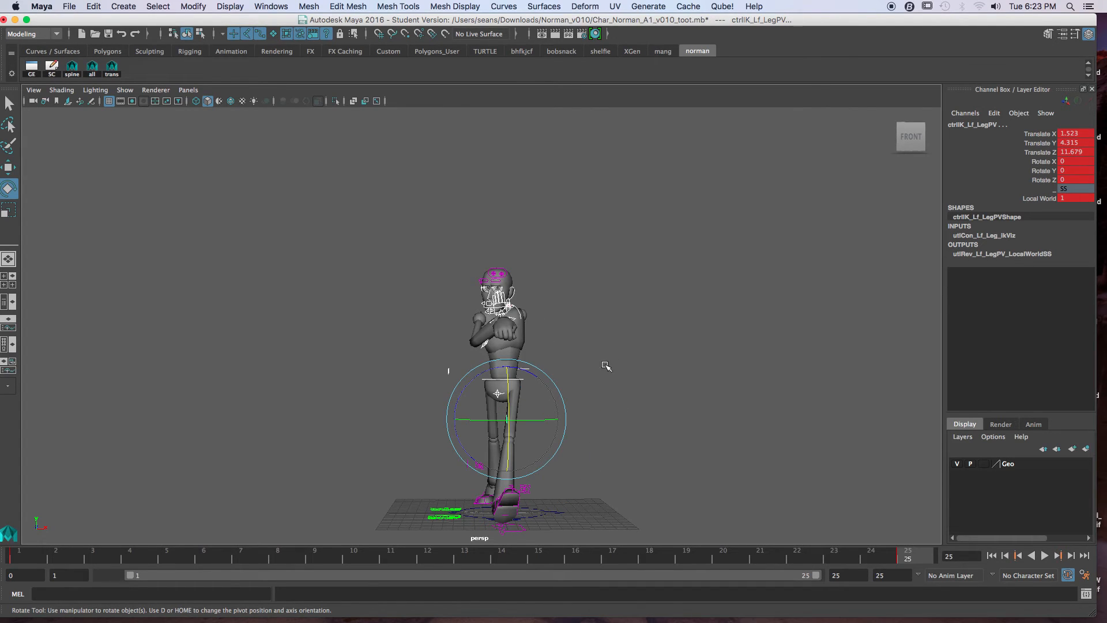
# Step: Move the left arm IK control inward across the chest to Translate X about -11.3 at frame 1
pyautogui.press(',')
pyautogui.click(543, 326)
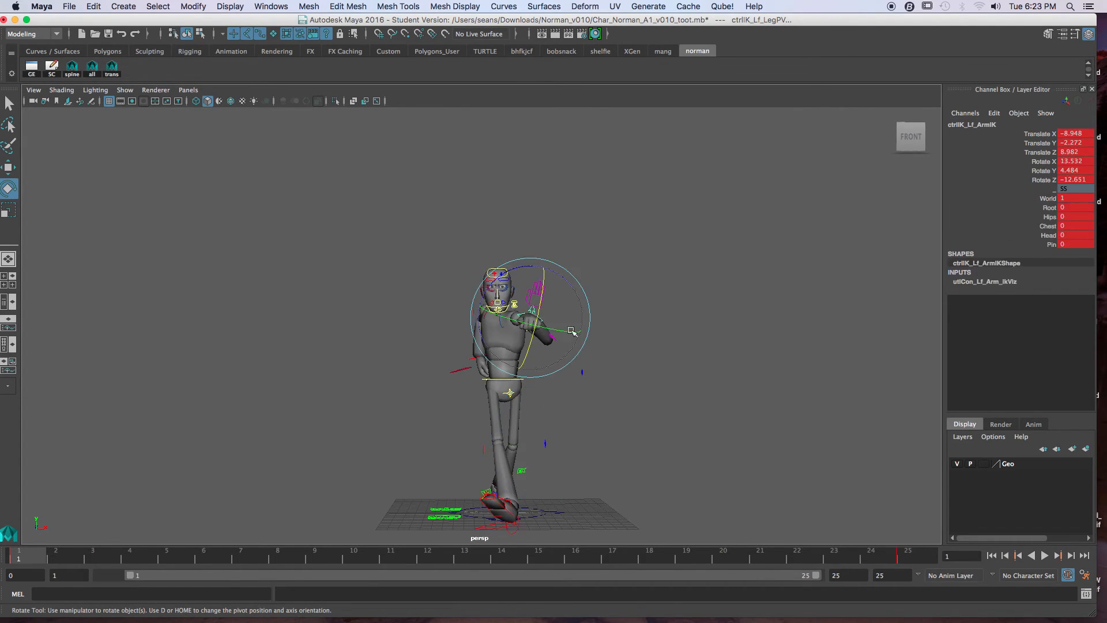
pyautogui.press('w')
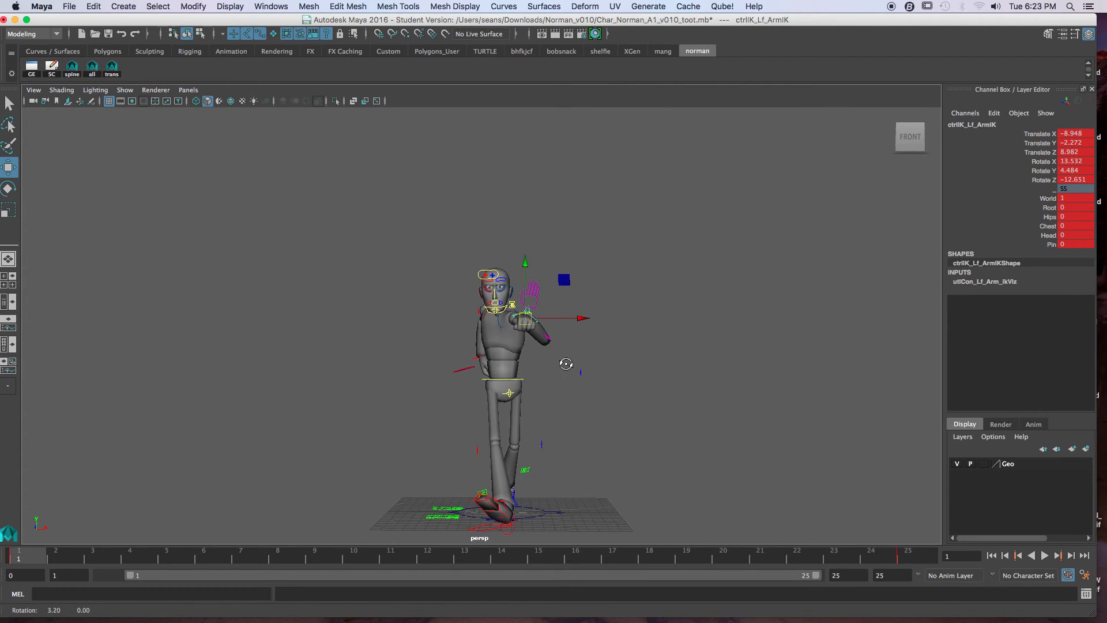
pyautogui.moveTo(586, 318); pyautogui.dragTo(555, 318)
pyautogui.keyDown('alt'); pyautogui.moveTo(557, 362); pyautogui.dragTo(562, 362); pyautogui.keyUp('alt')
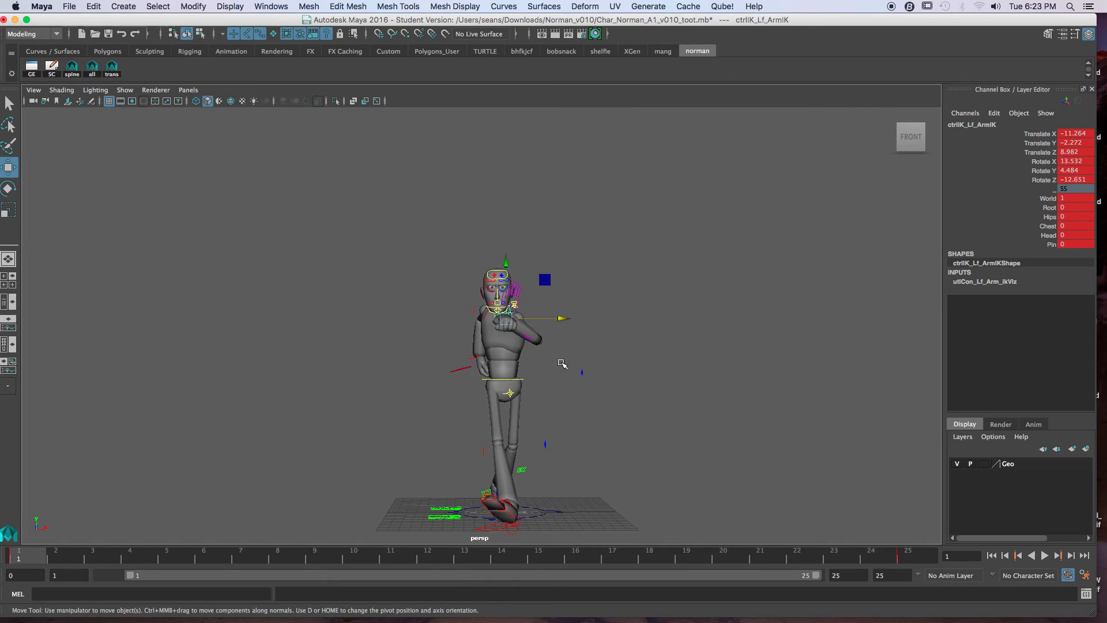
pyautogui.press('.')
# Step: Move the right arm IK control sideways behind the body to Translate X about 10.7 at frame 1
pyautogui.keyDown('alt'); pyautogui.moveTo(461, 375); pyautogui.dragTo(654, 365); pyautogui.keyUp('alt')
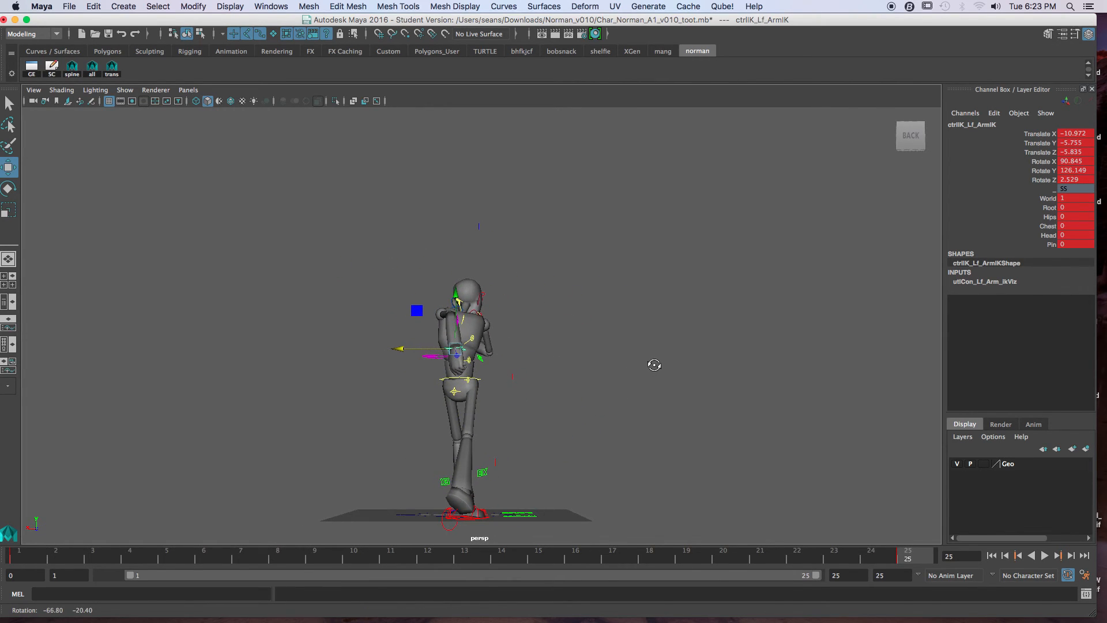
pyautogui.press(',')
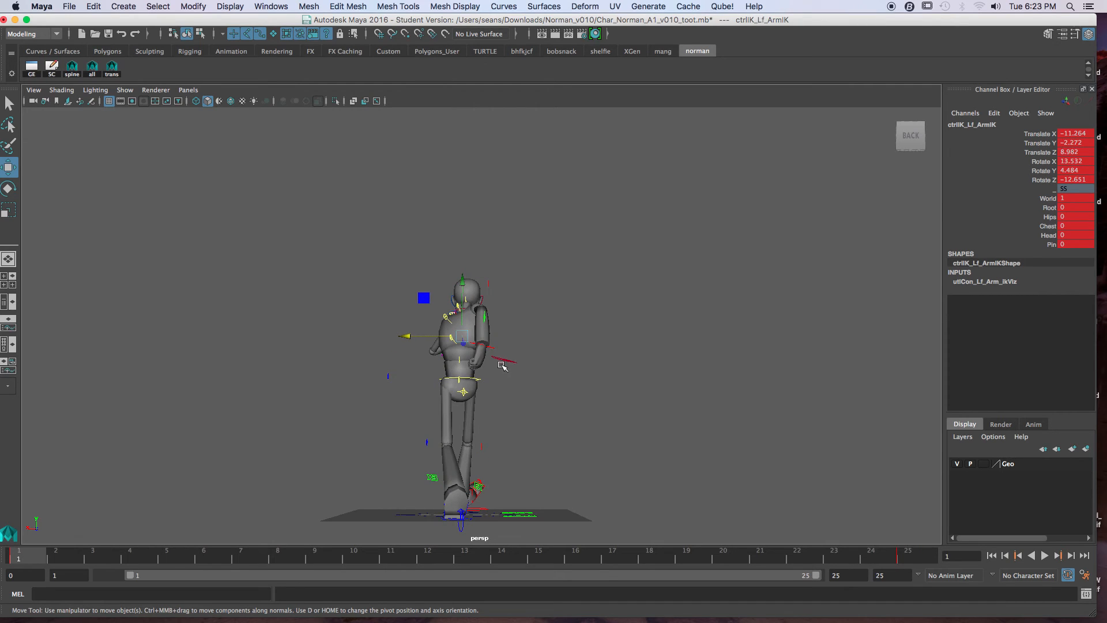
pyautogui.click(494, 349)
pyautogui.moveTo(429, 348); pyautogui.dragTo(410, 346)
pyautogui.keyDown('alt'); pyautogui.moveTo(555, 400); pyautogui.dragTo(465, 402); pyautogui.keyUp('alt')
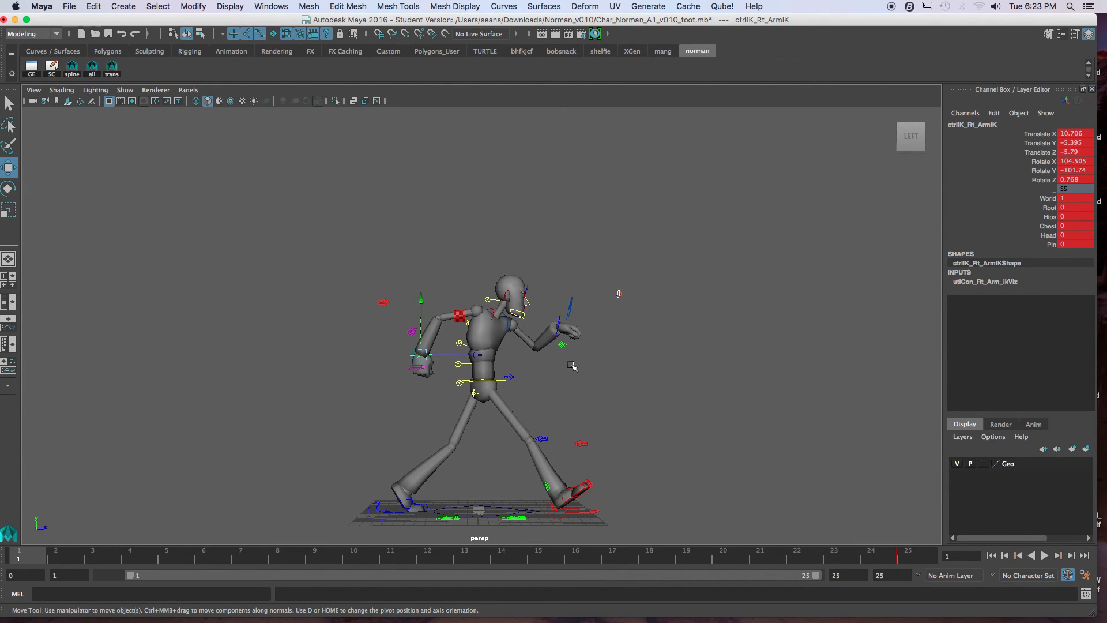
# Step: Compare the contact poses at frames 1 and 25 from the side, checking the arms, torso and feet
pyautogui.press('.')
pyautogui.press(',')
pyautogui.press('.')
pyautogui.press(',')
pyautogui.press('.')
pyautogui.press(',')
pyautogui.press('.')
pyautogui.press(',')
pyautogui.press('.')
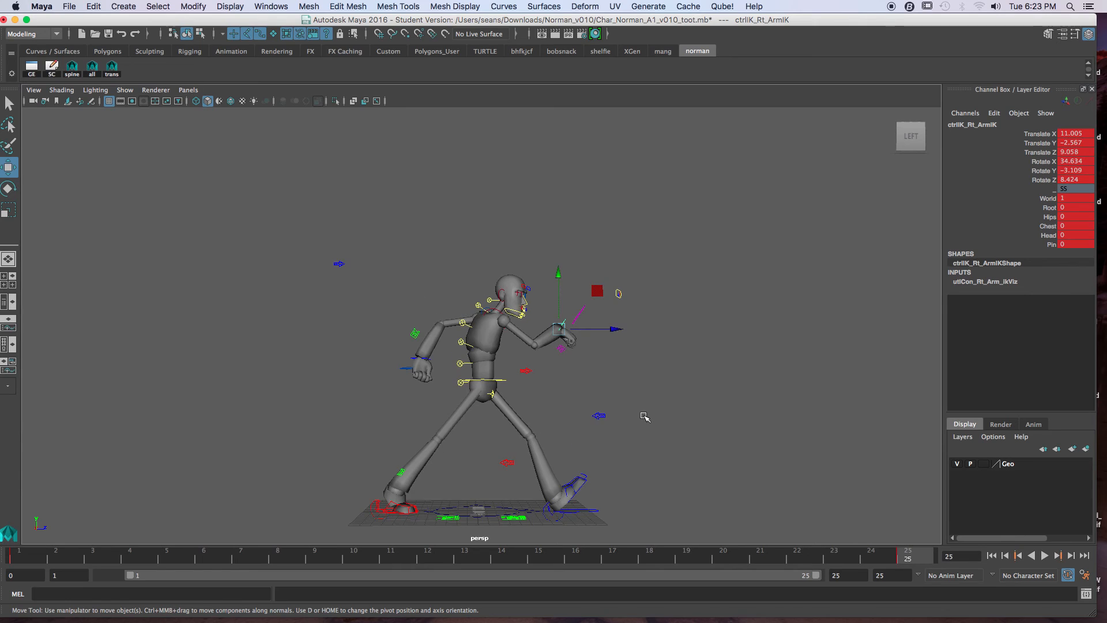
# Step: Try to move the right foot IK control forward to Translate Z about -8.3 at frame 25
pyautogui.click(370, 510)
pyautogui.press(',')
pyautogui.press('.')
pyautogui.moveTo(443, 503); pyautogui.dragTo(462, 498)
pyautogui.press('z')
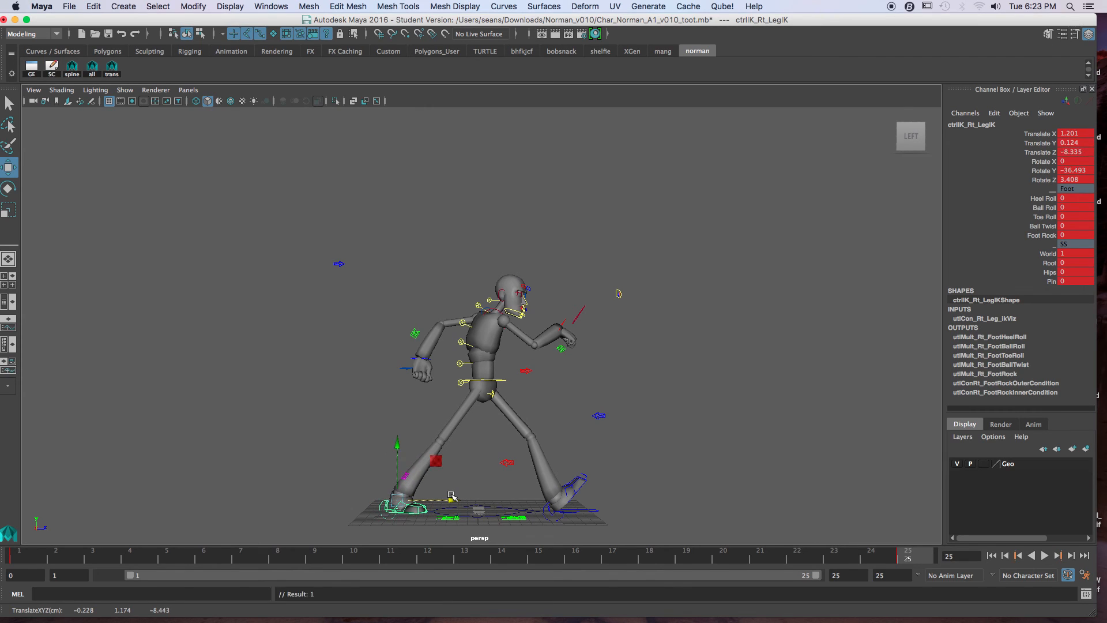
pyautogui.press('z')
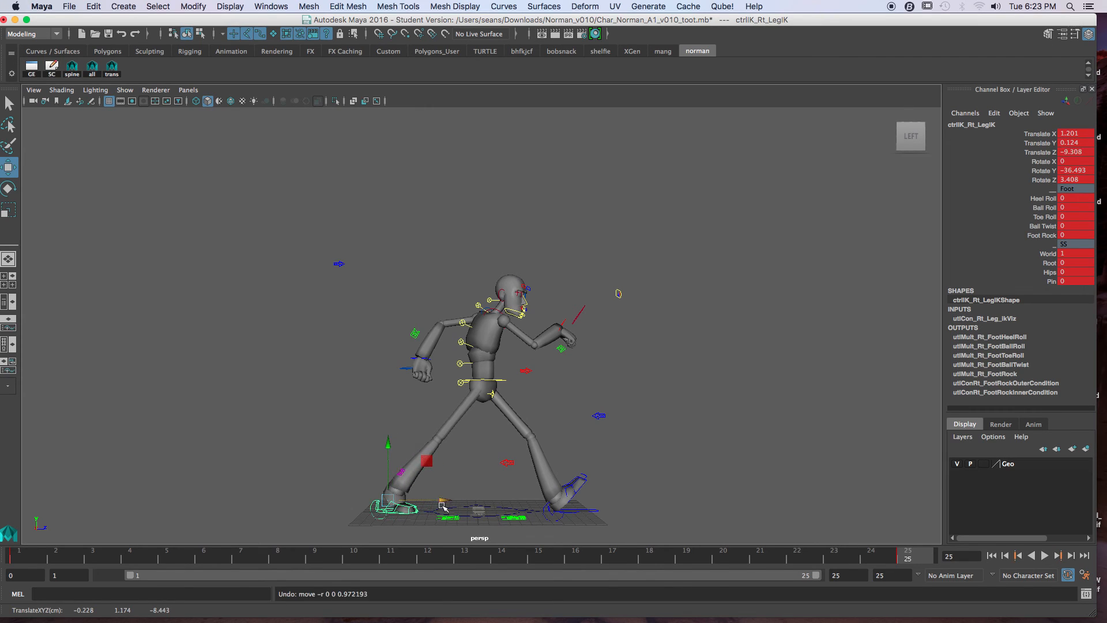
# Step: Adjust the right foot control's Ball Roll at frame 25 and play back the animation
pyautogui.click(1045, 208)
pyautogui.moveTo(878, 297); pyautogui.dragTo(855, 304, button='middle')
pyautogui.hotkey('alt', 'v')
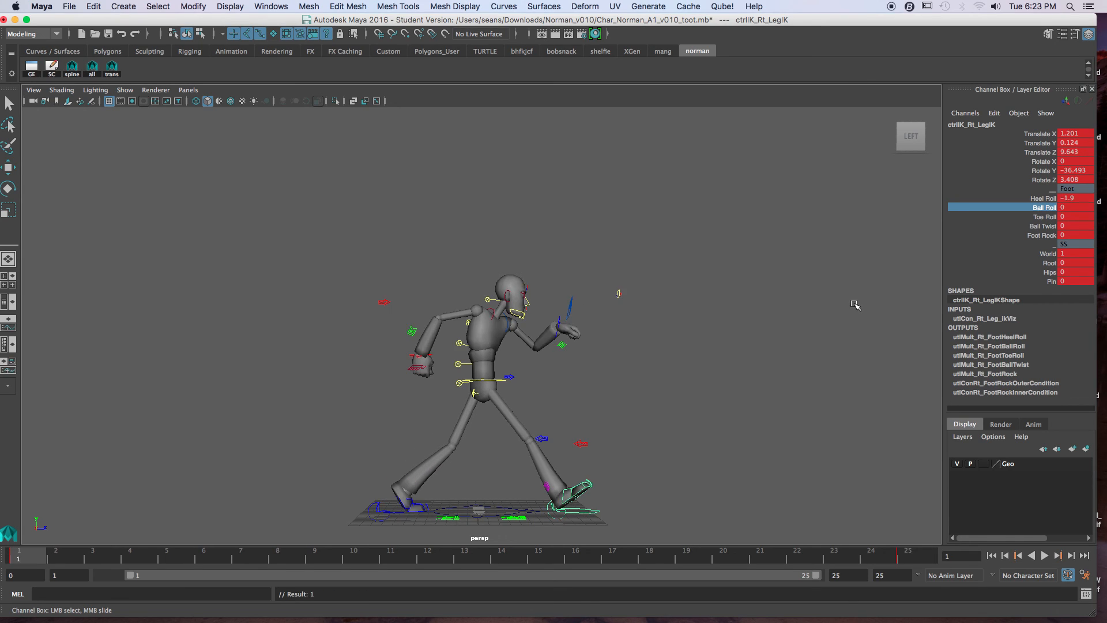